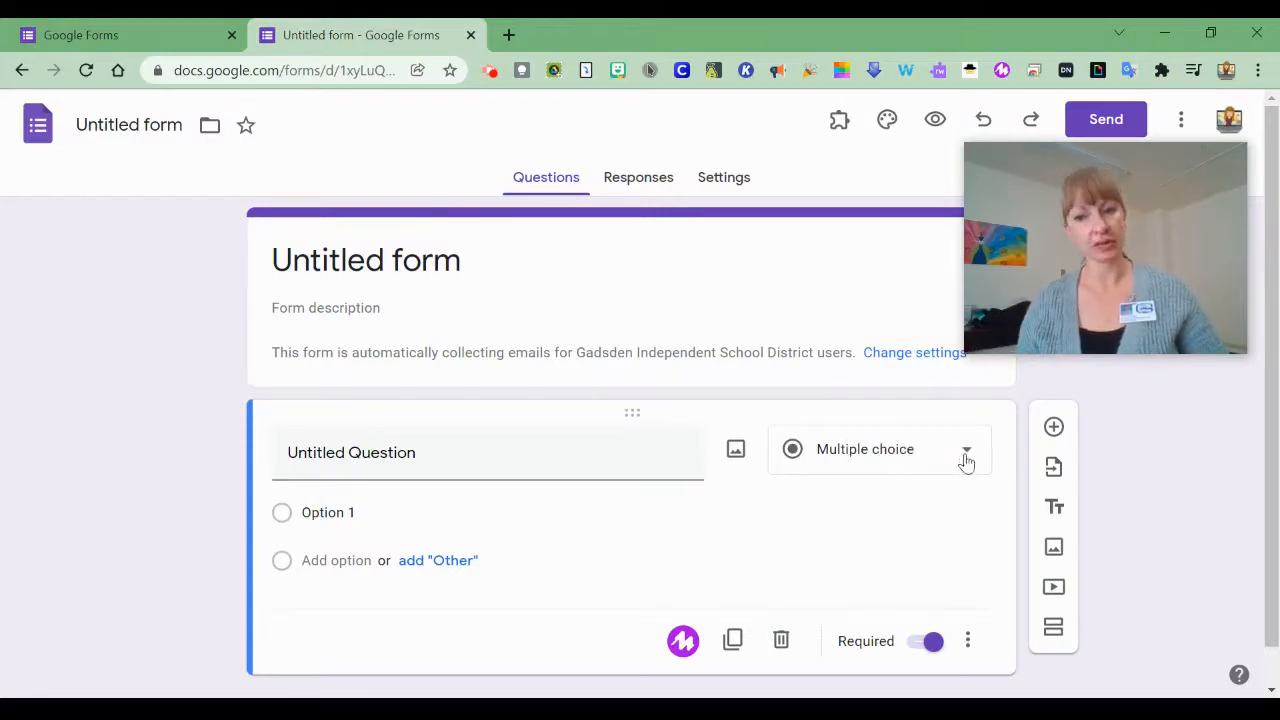
Step: Review the available question types and title the first question "What's your name?" as a short answer question
left_click(883, 467)
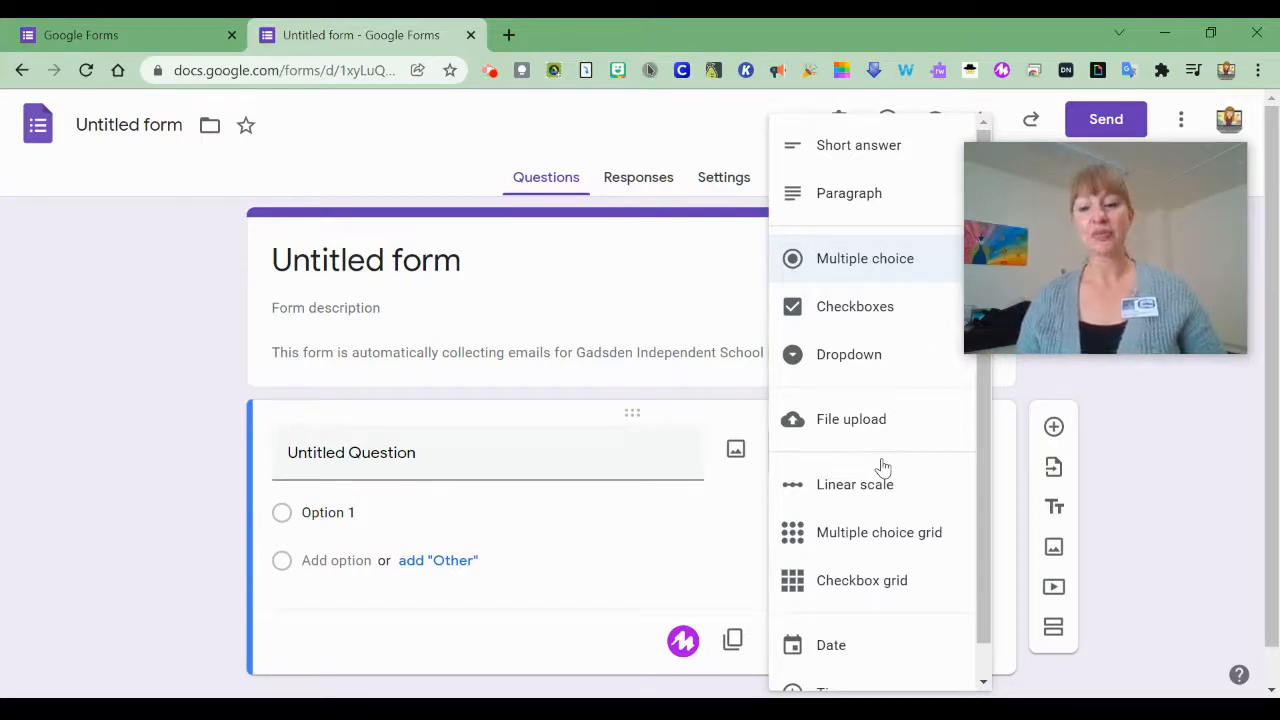
scroll(877, 480, "down", 1)
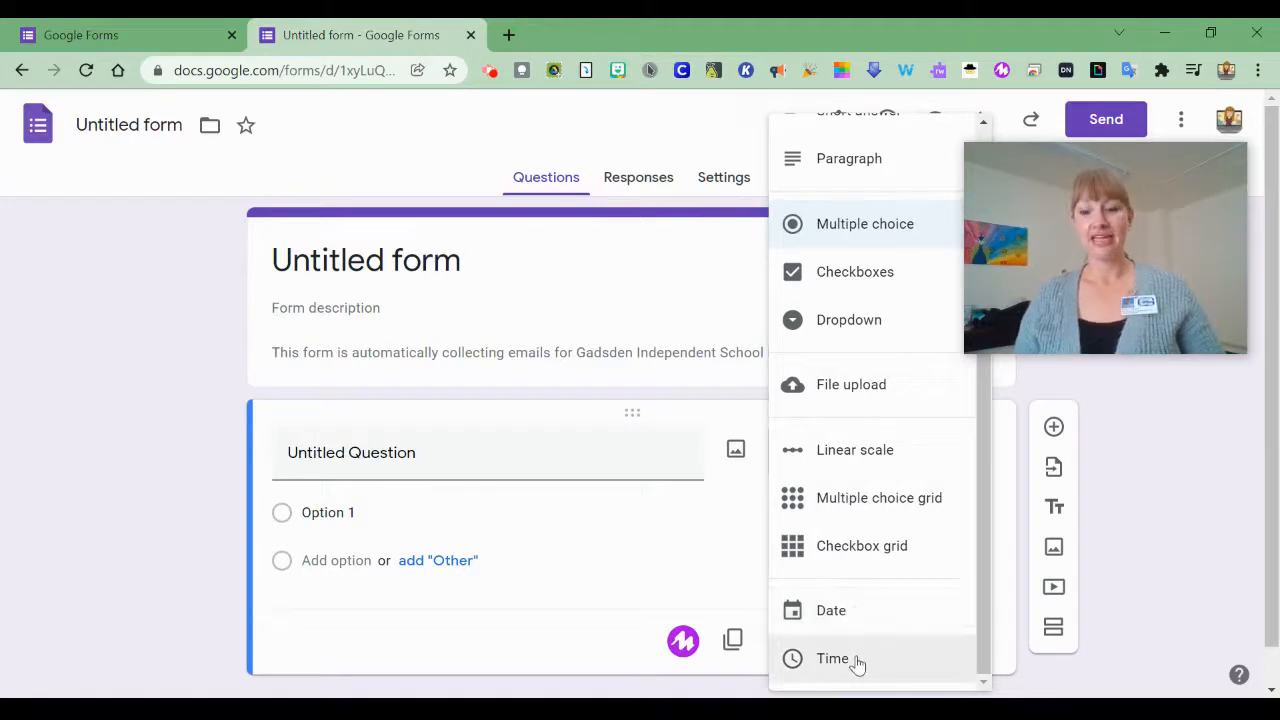
left_click(501, 462)
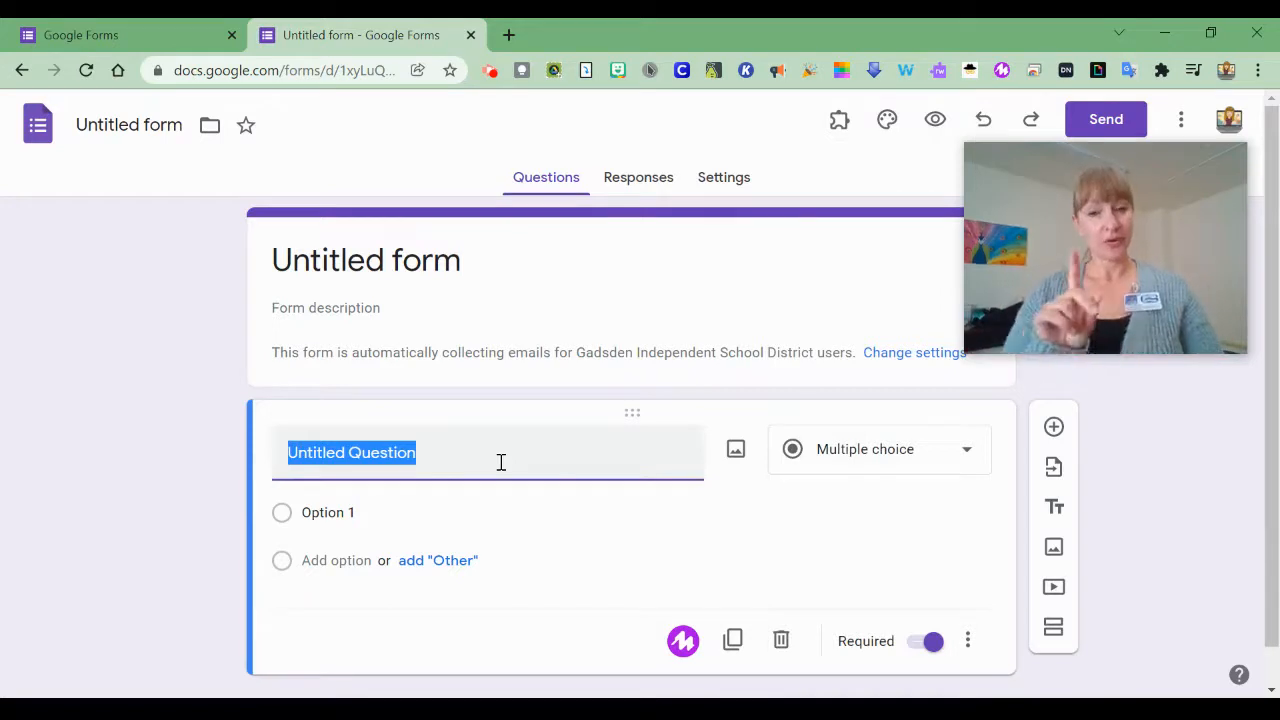
type("Wha")
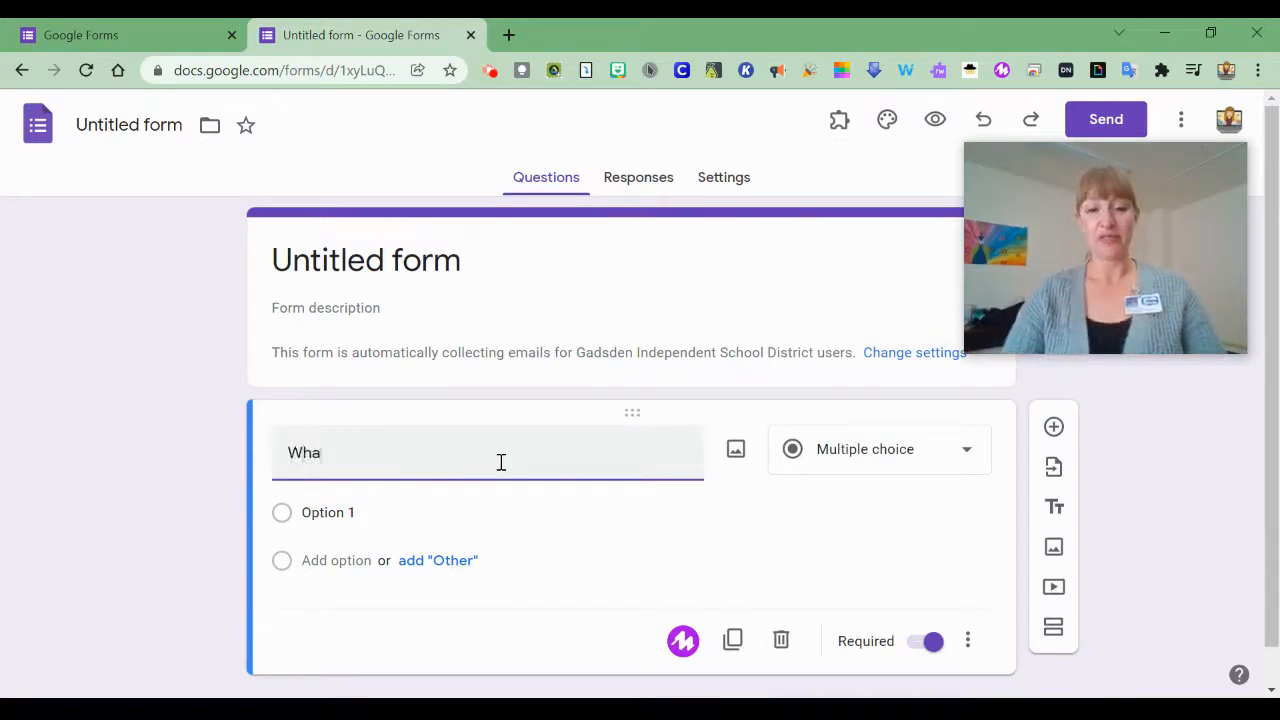
type("t's your name?")
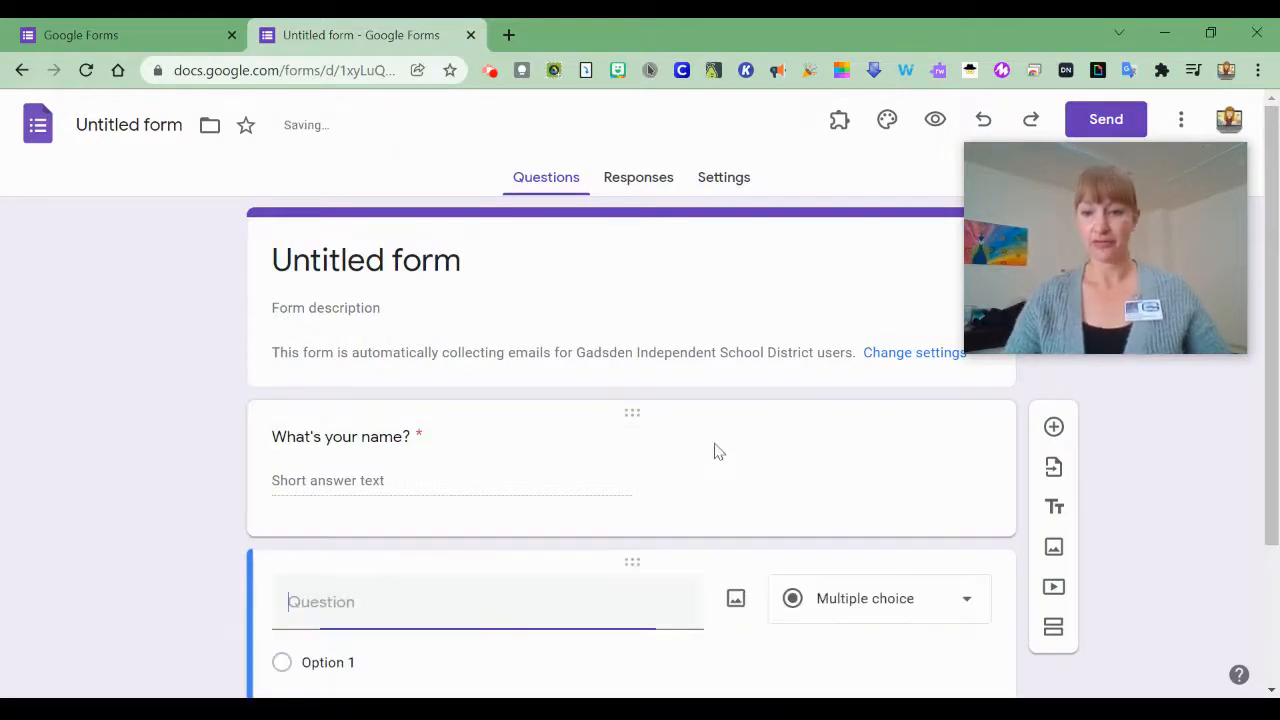
Step: Add a second, multiple choice question titled "Where do you live?" below the name question
key("ctrl+shift+Return")
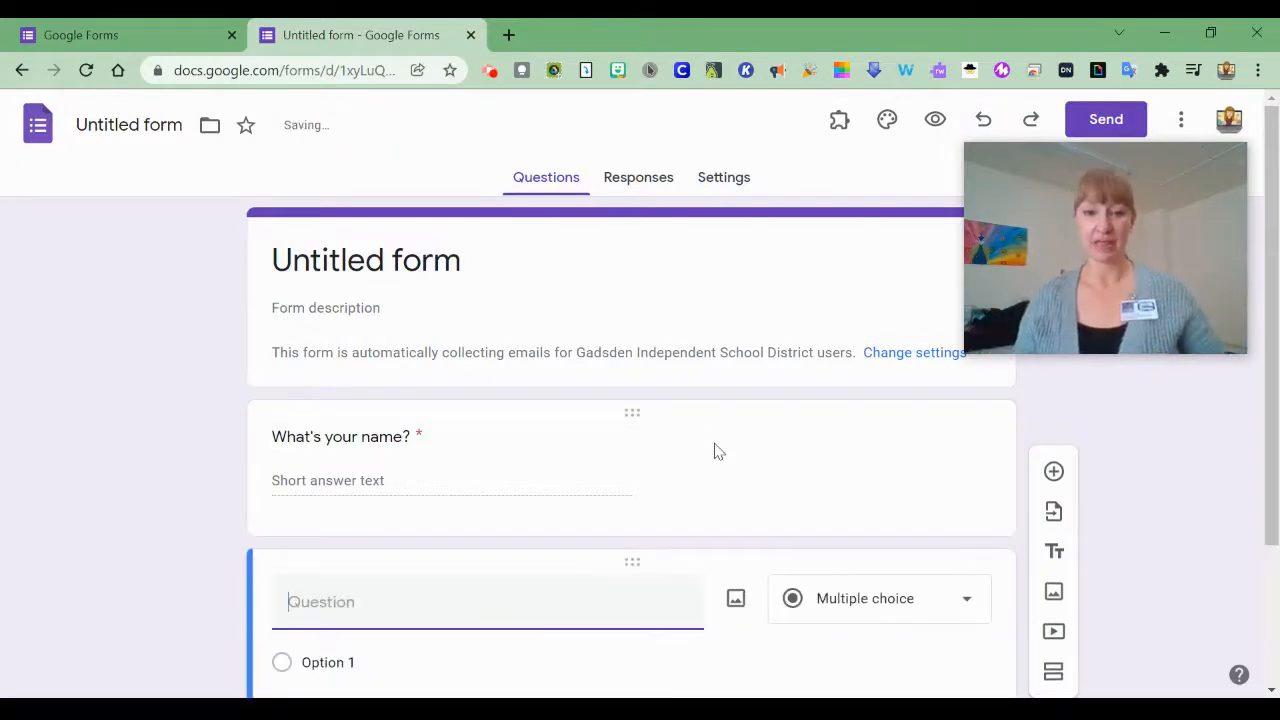
type("Wher")
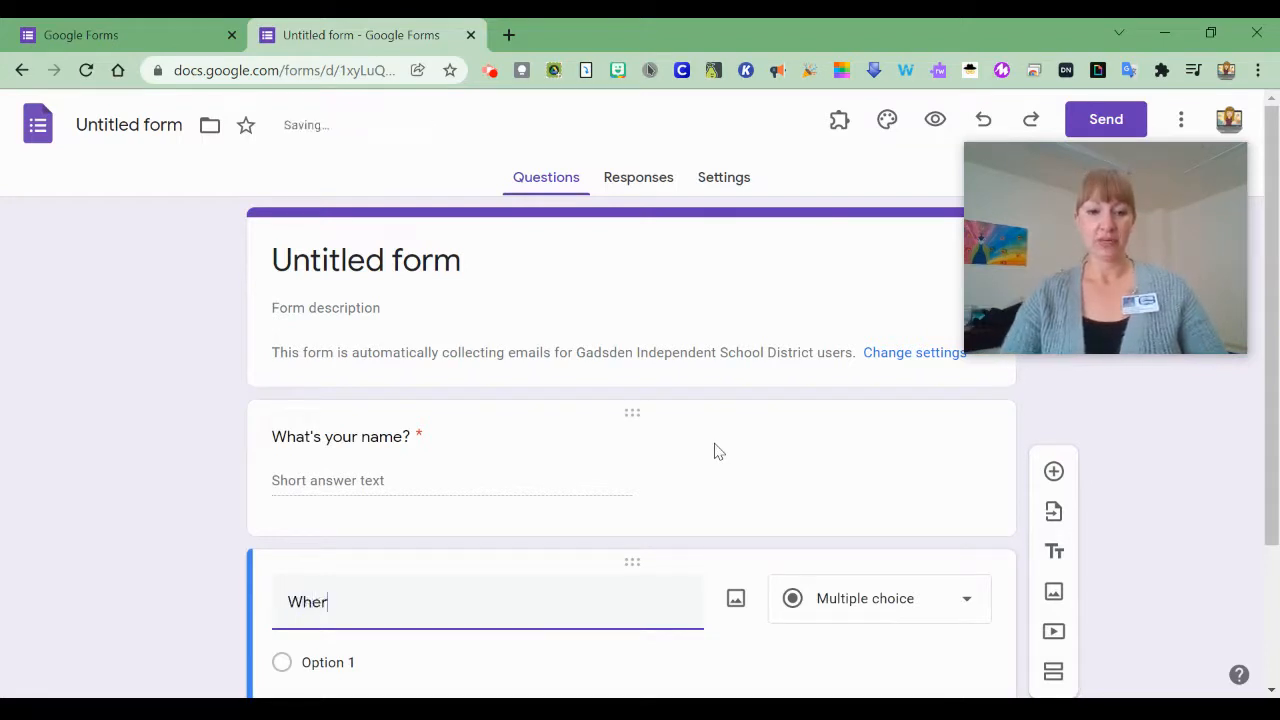
type("e do you live?")
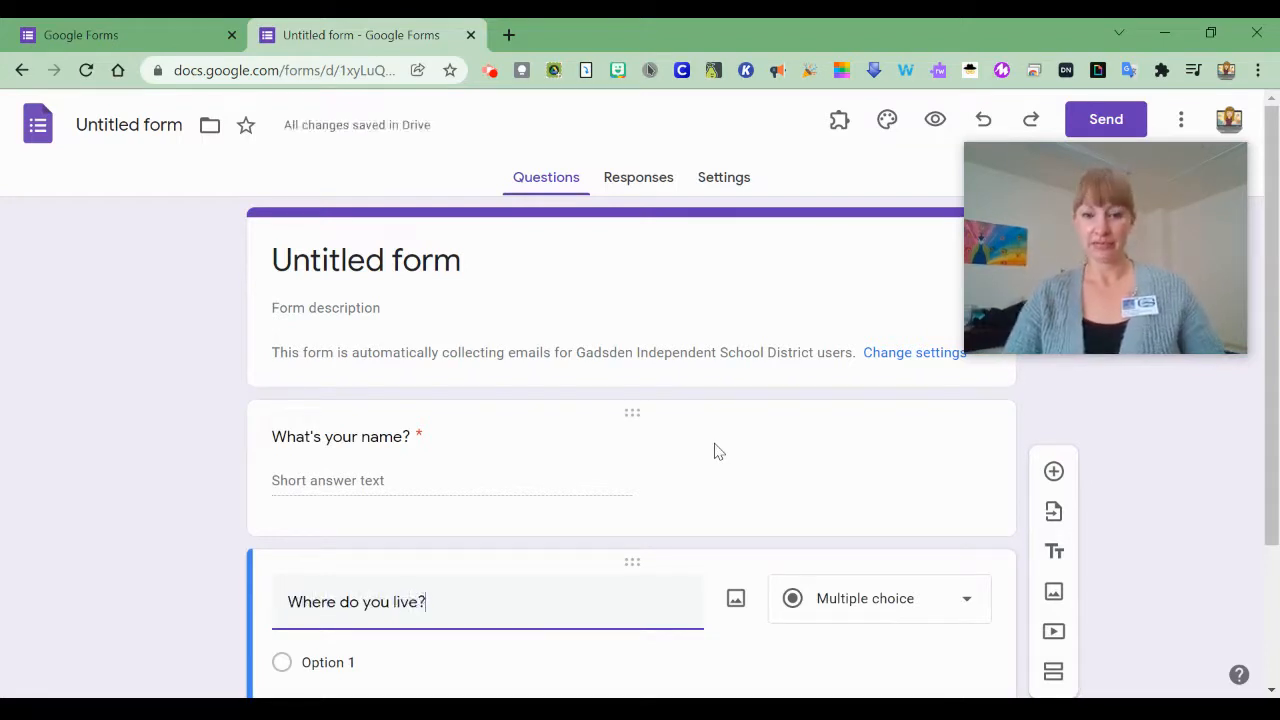
Step: Give the "Where do you live?" question the options New Mexico, Texas and "Other"
left_click(410, 652)
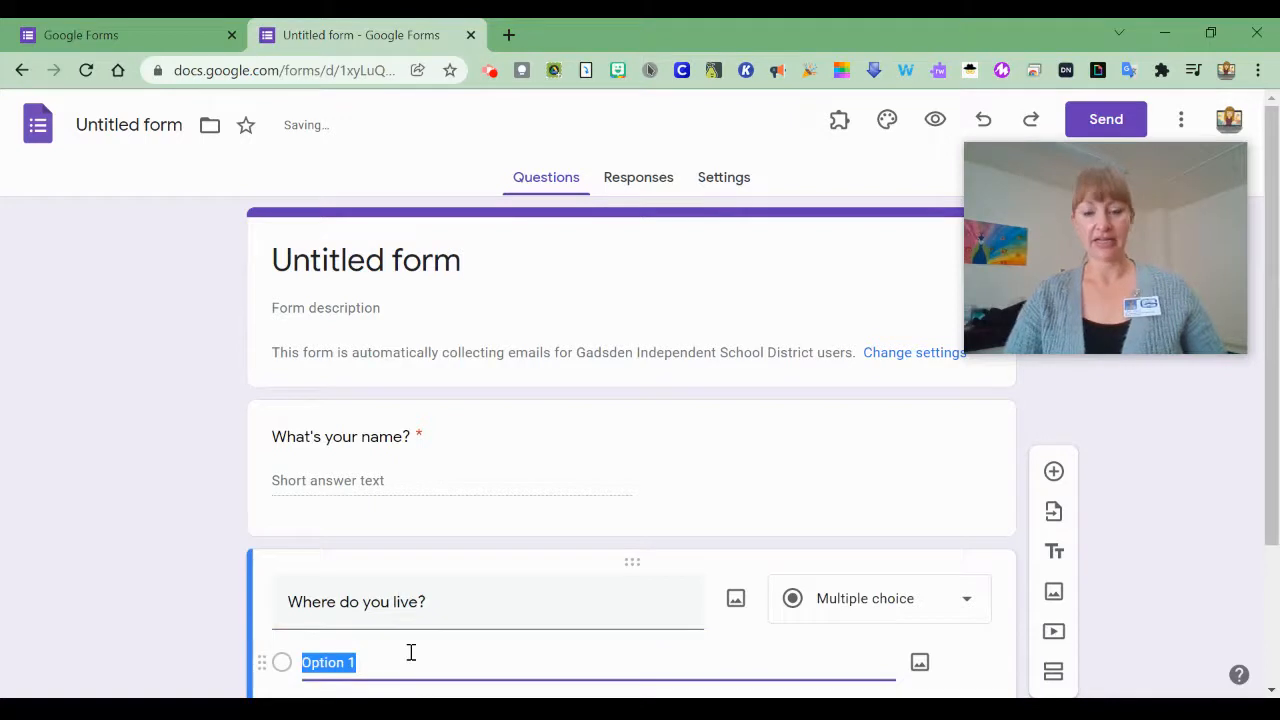
type("New Mexico")
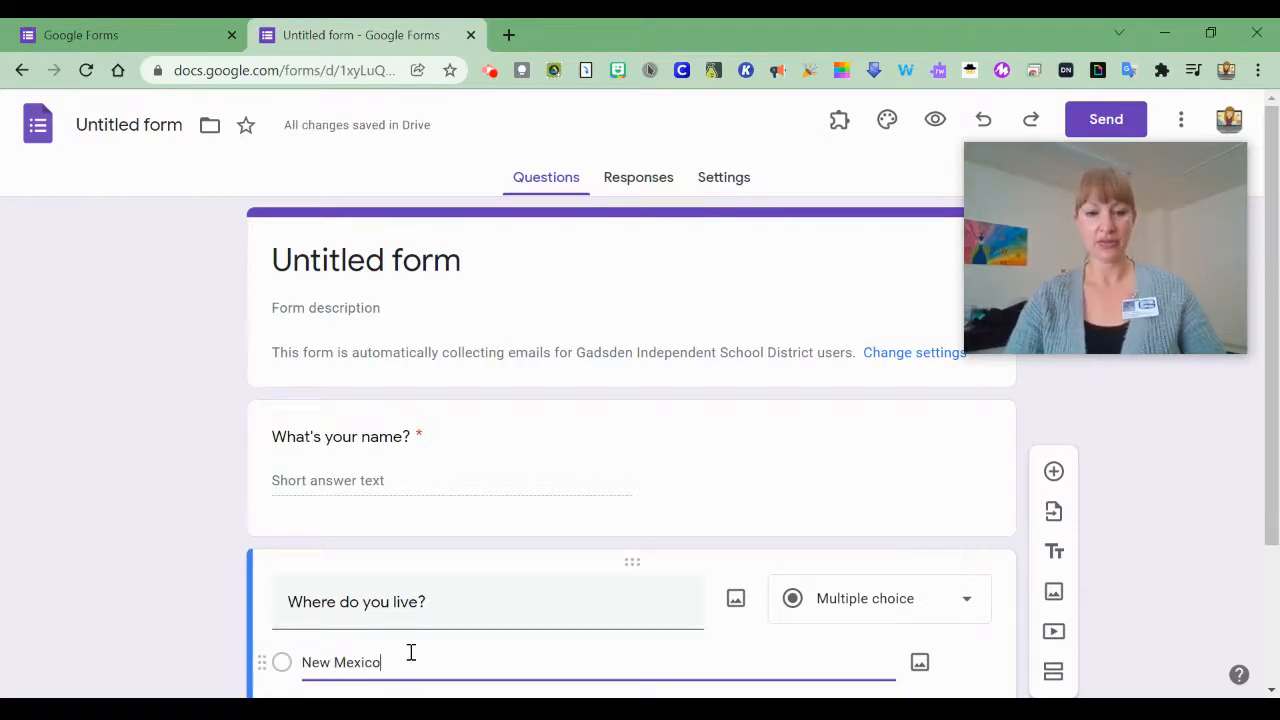
key("Tab")
type("Tex")
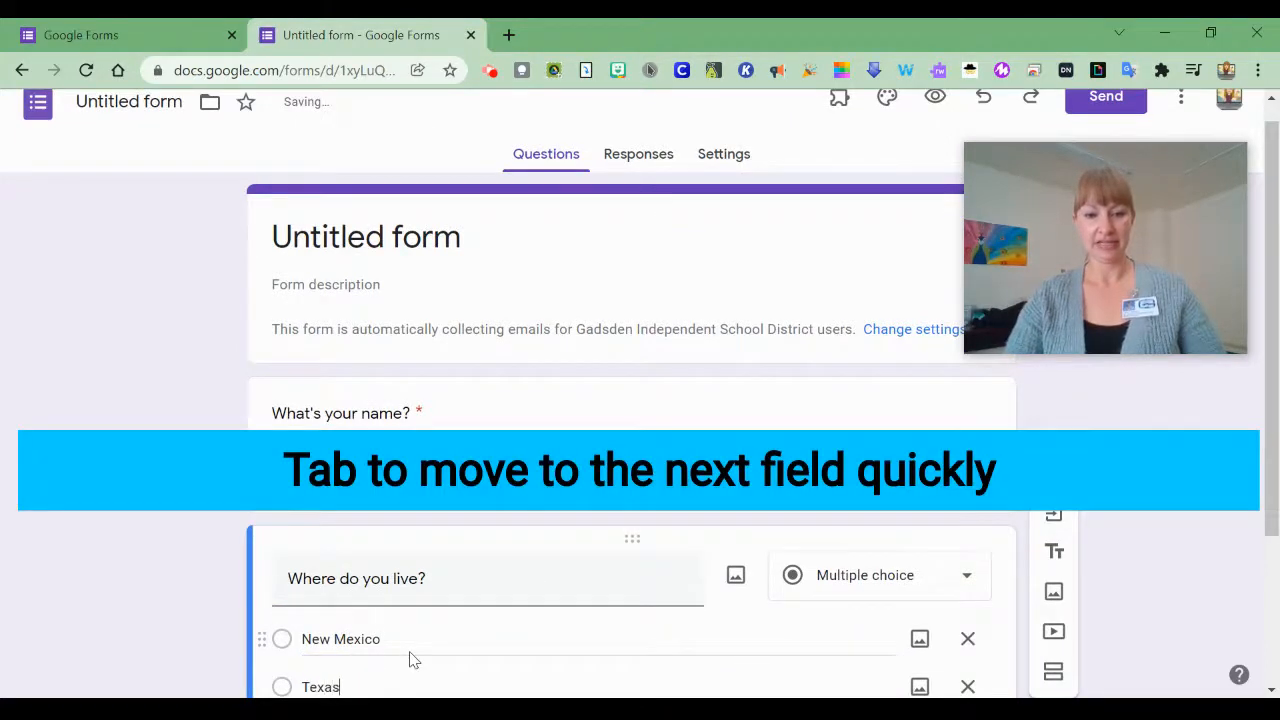
scroll(410, 655, "down", 2)
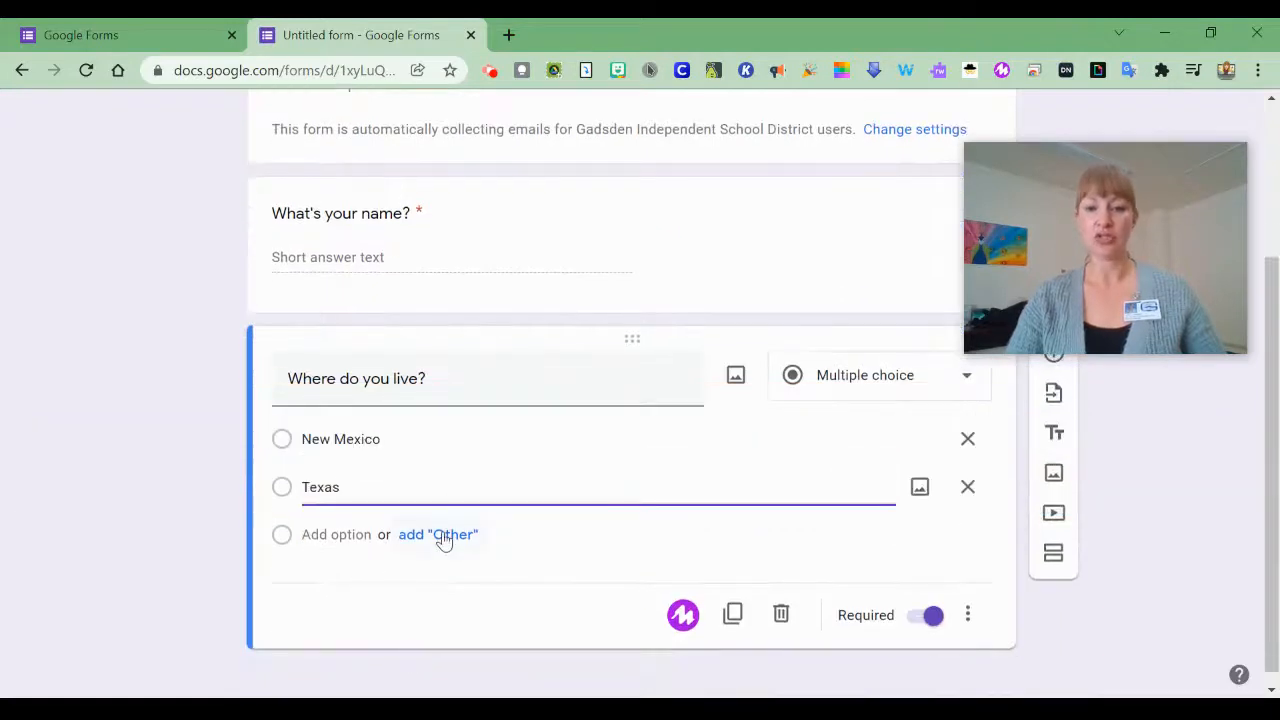
left_click(446, 541)
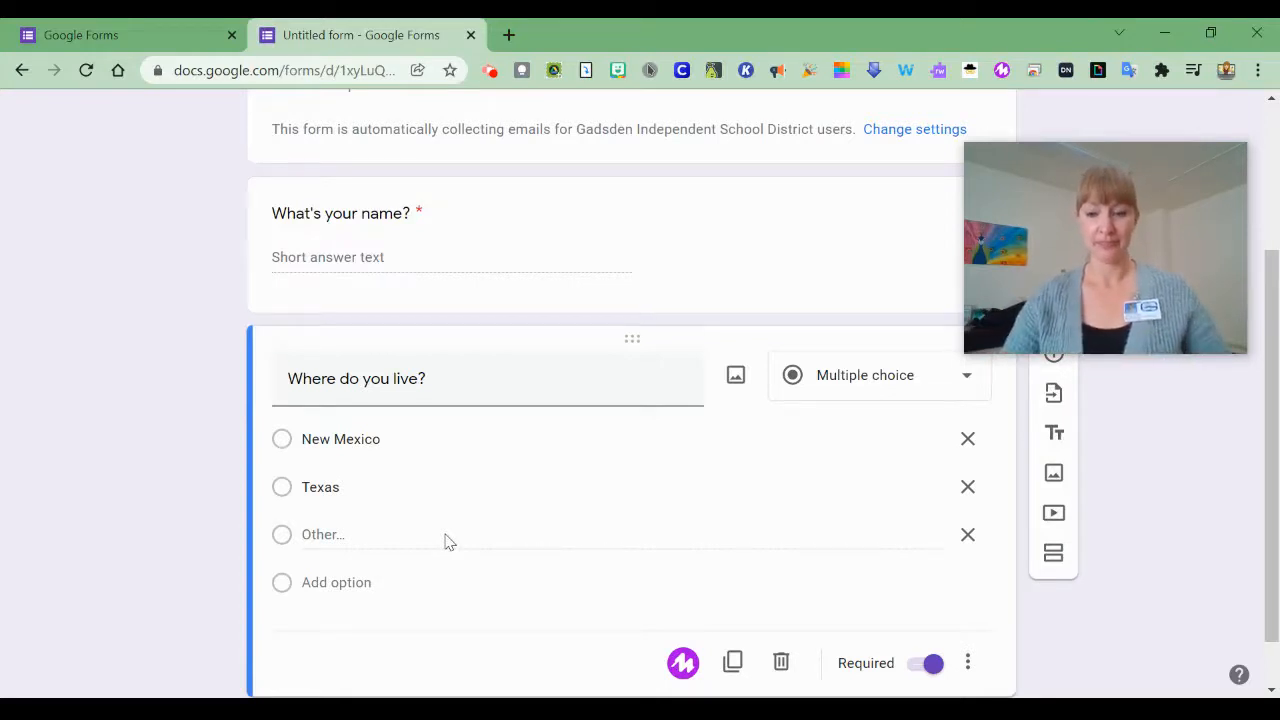
Step: Make the new third question a Checkboxes question titled "What vehicles do you own? (Select all that apply)"
left_click(880, 616)
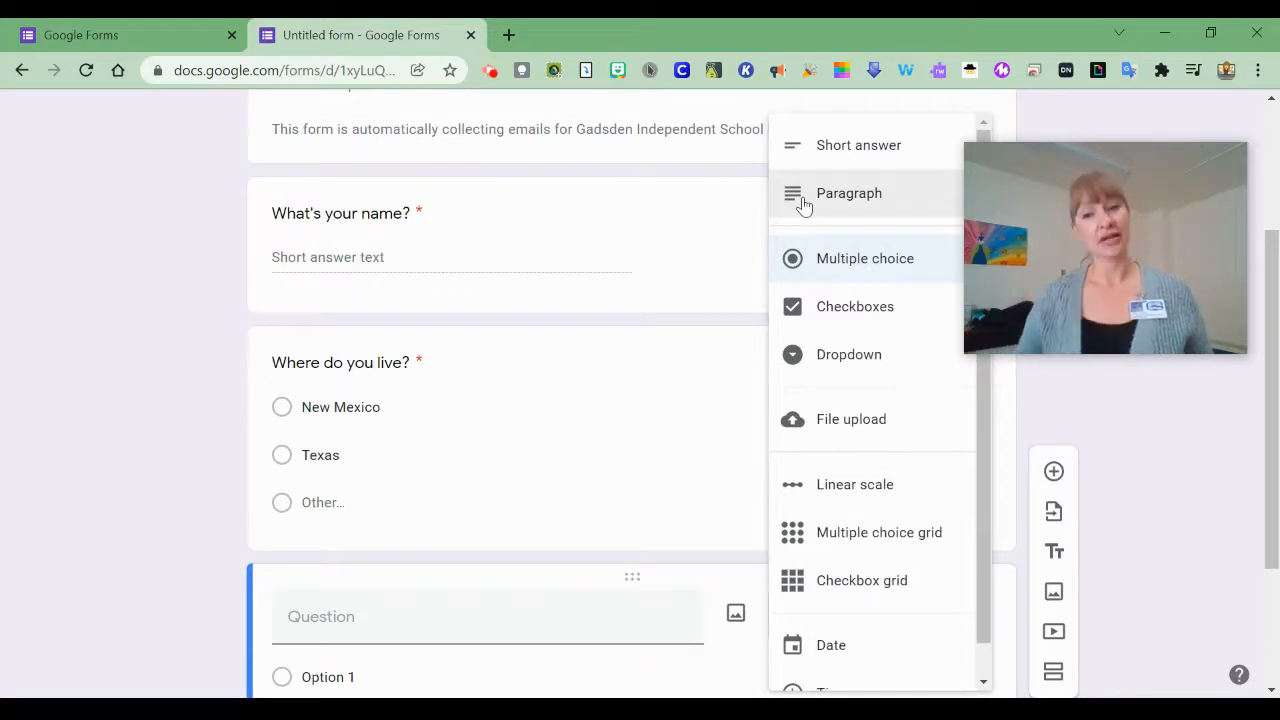
left_click(837, 308)
scroll(526, 563, "down", 1)
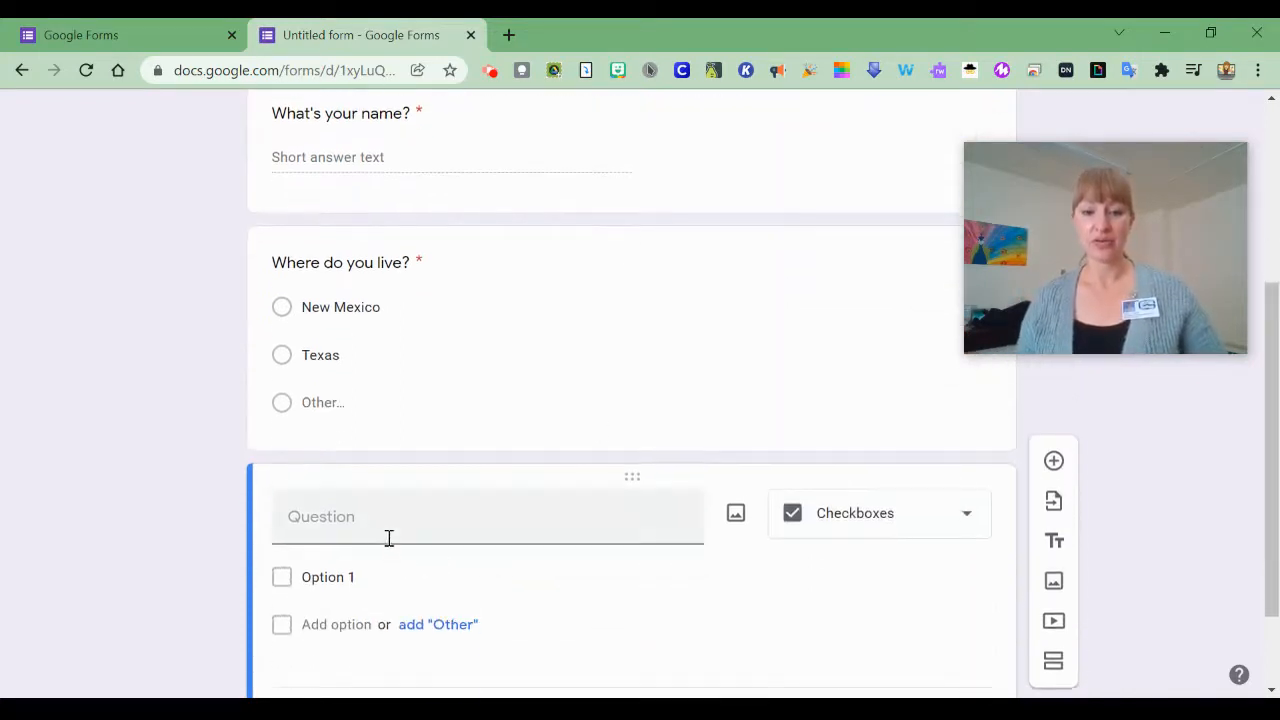
left_click(382, 528)
type("Sele")
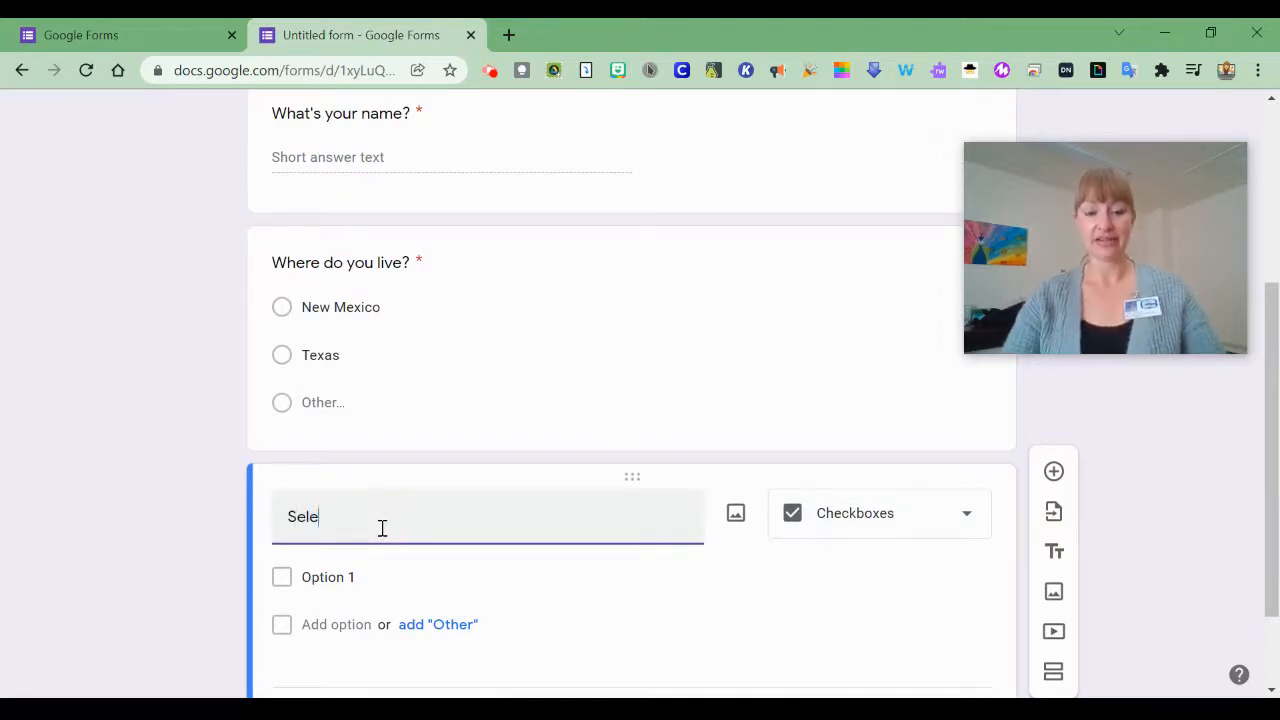
type("ct all that app")
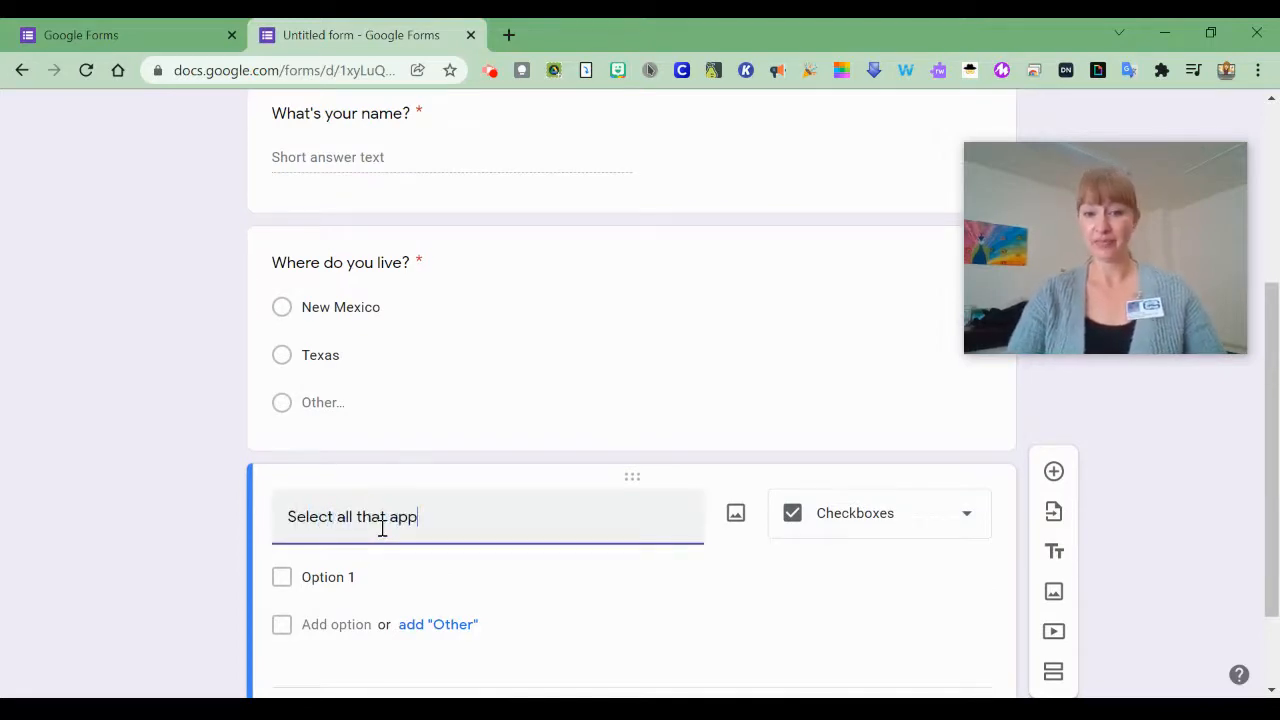
type("ly")
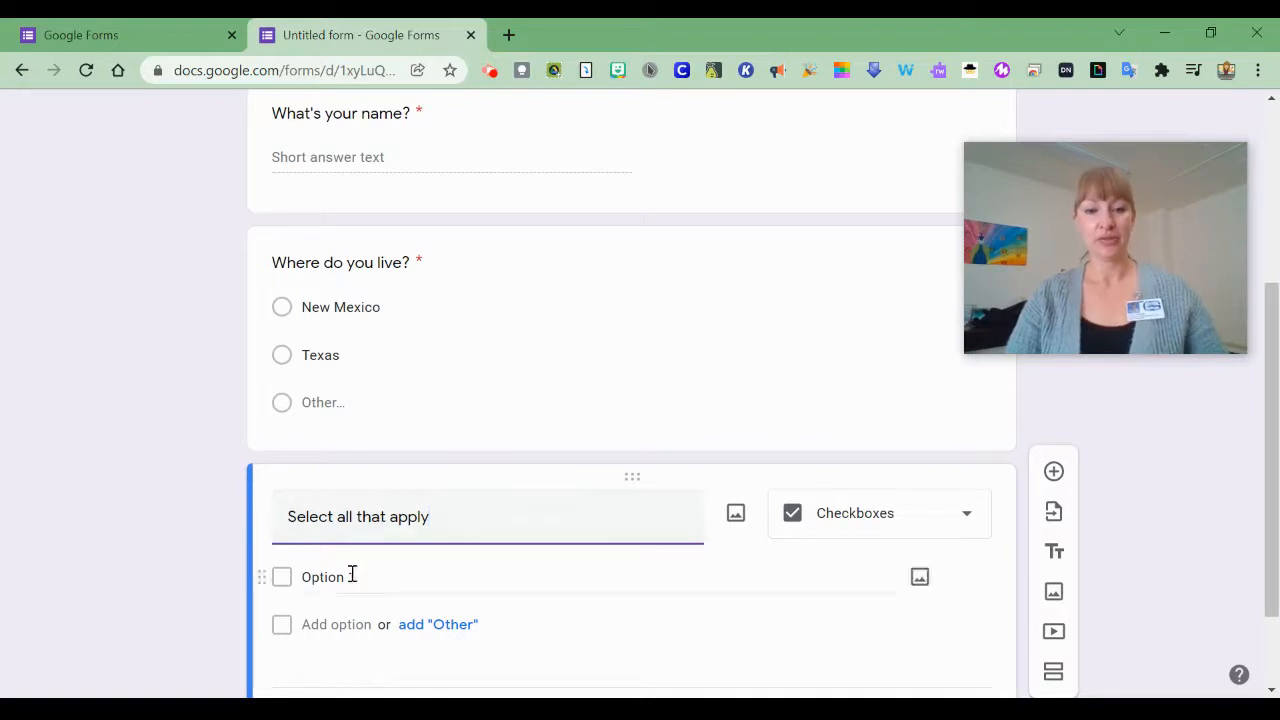
type(")")
key("Home")
type("What( vehicles do ")
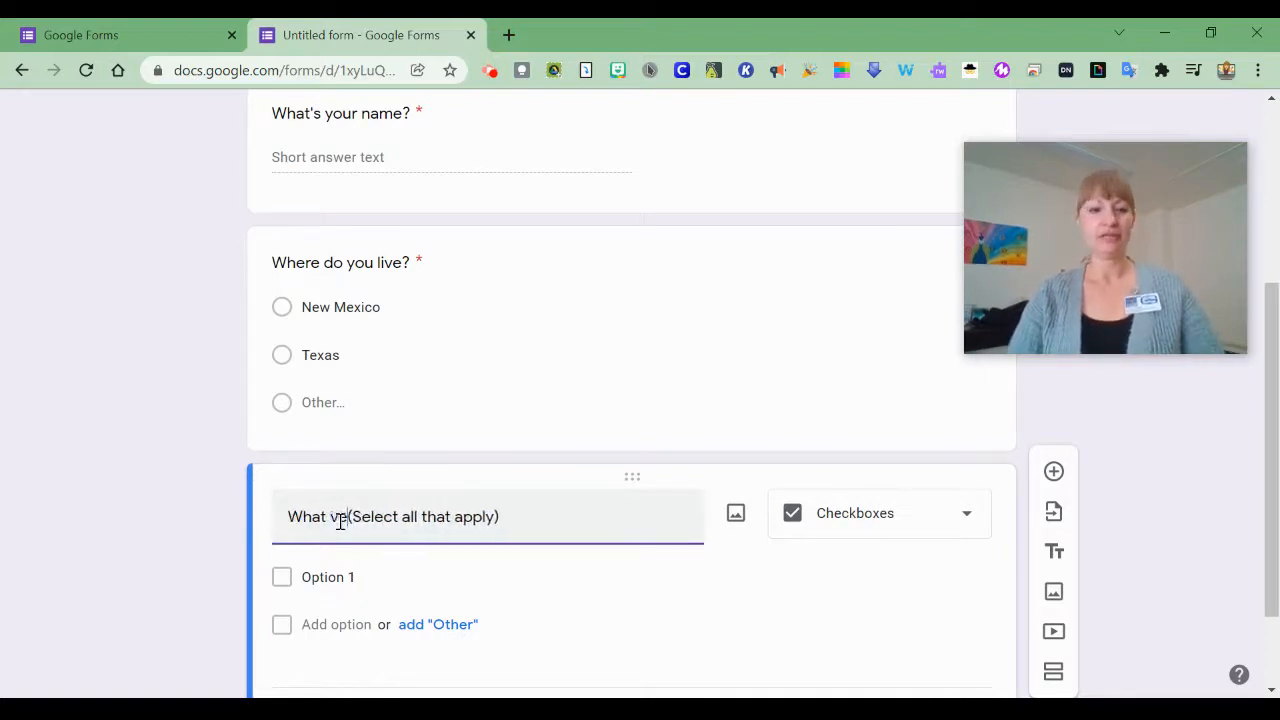
type("you own?")
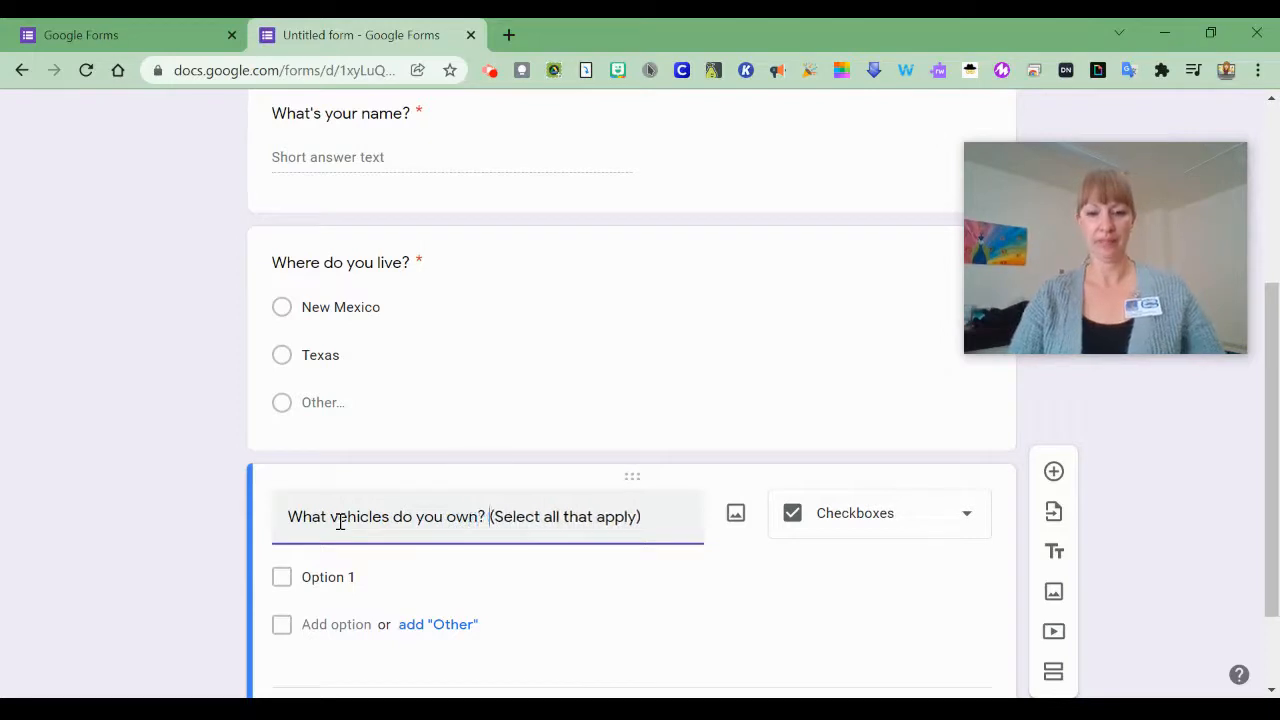
Step: Enter car, truck and SUV as the checkbox options of the vehicles question
left_click(350, 577)
type("ca")
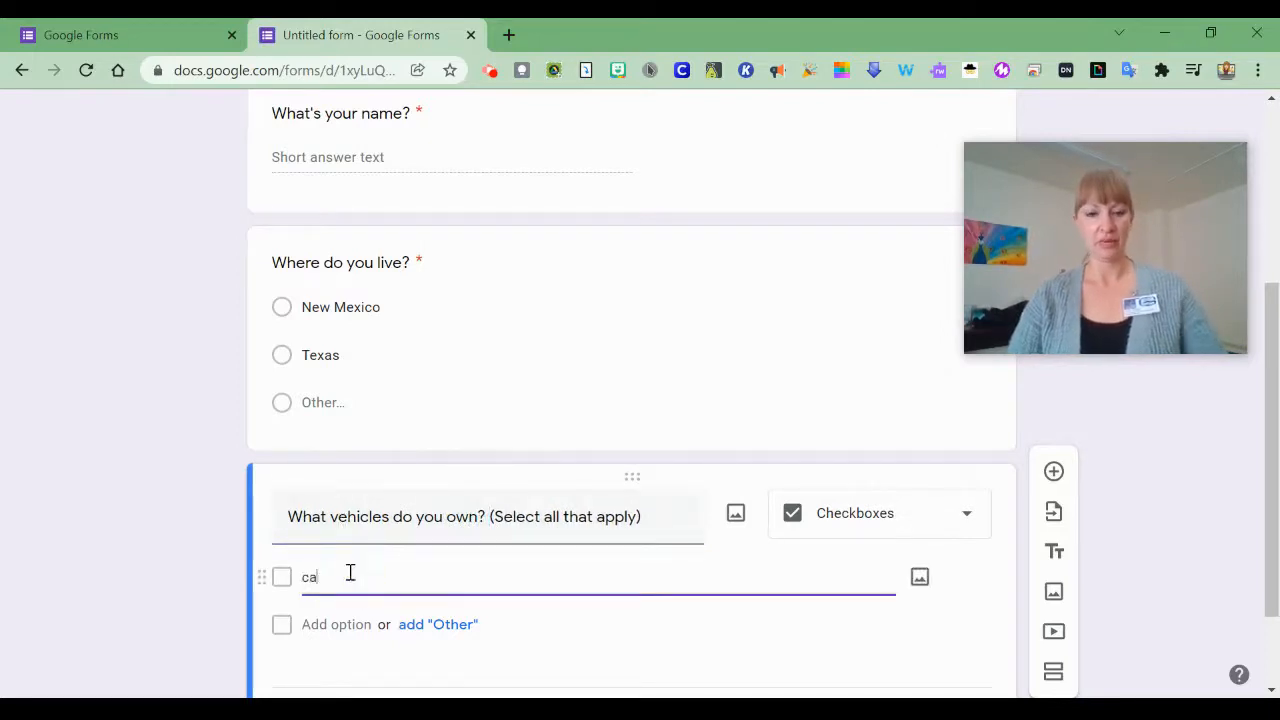
type("r")
key("Return")
type("truck")
key("Return")
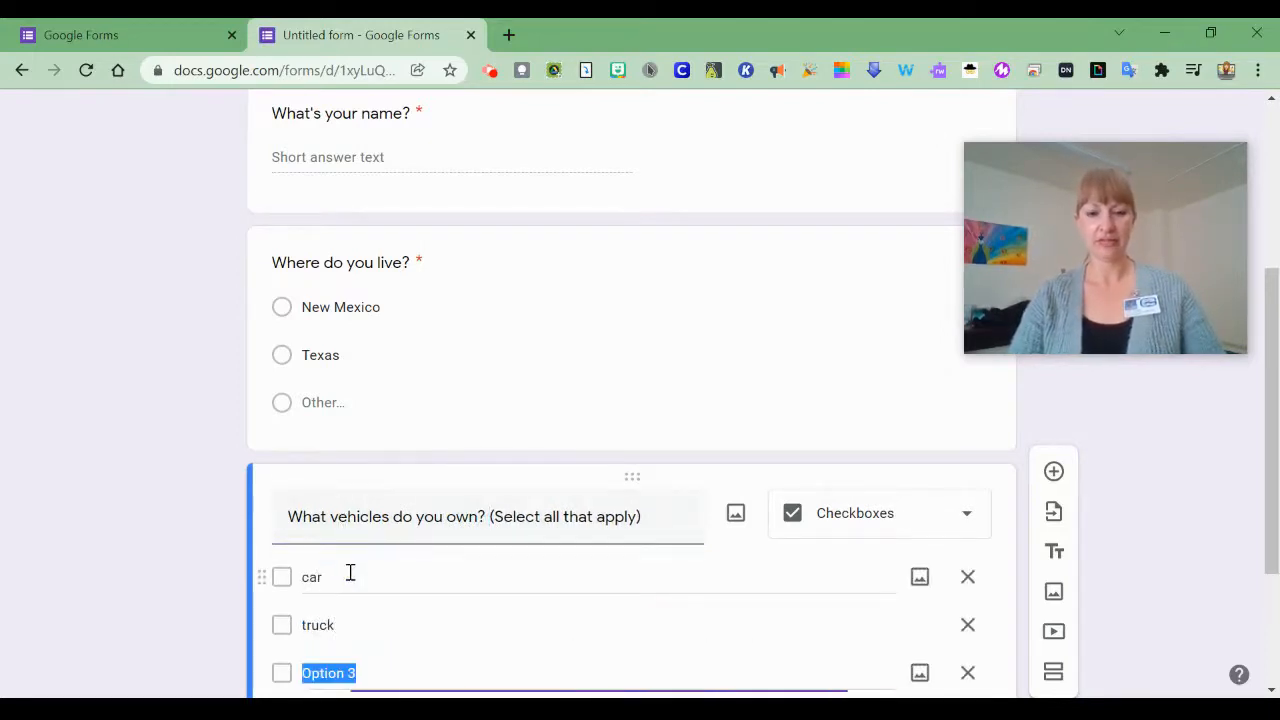
type("SUV")
key("Return")
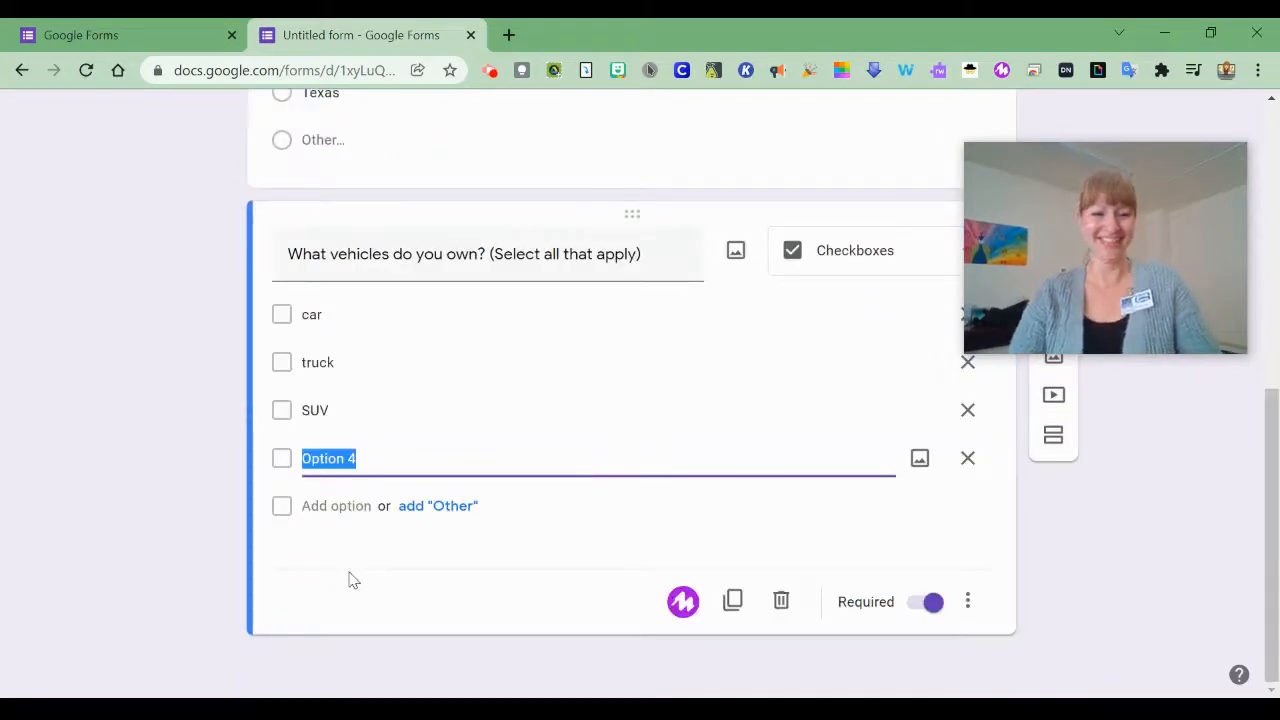
Step: Add an "Other" choice to the vehicles question and remove the unused fourth option
left_click(458, 508)
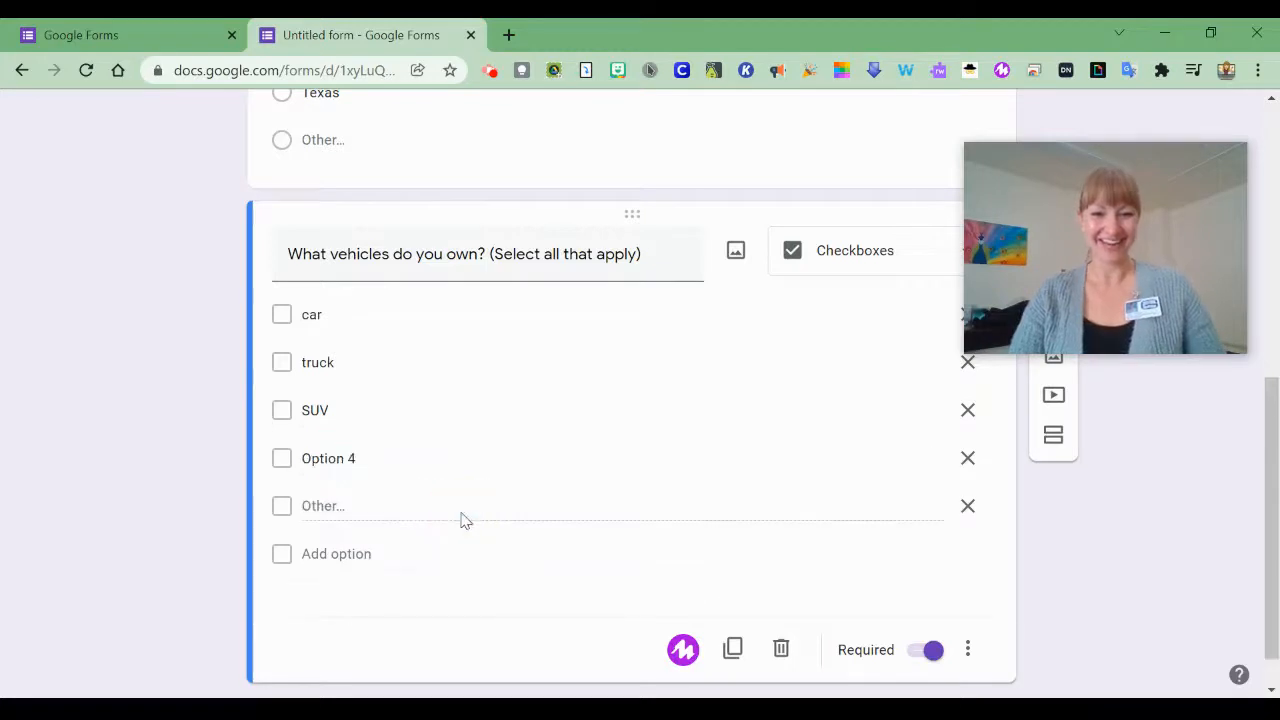
left_click(970, 460)
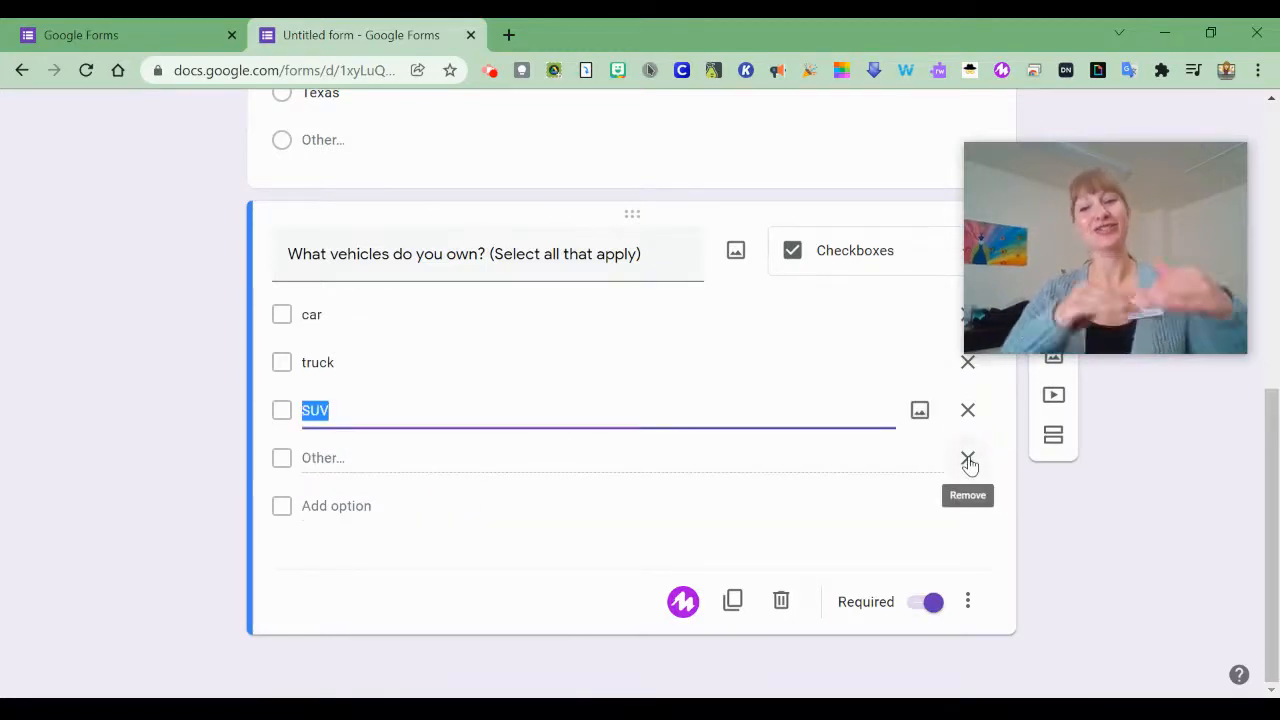
left_click(325, 366)
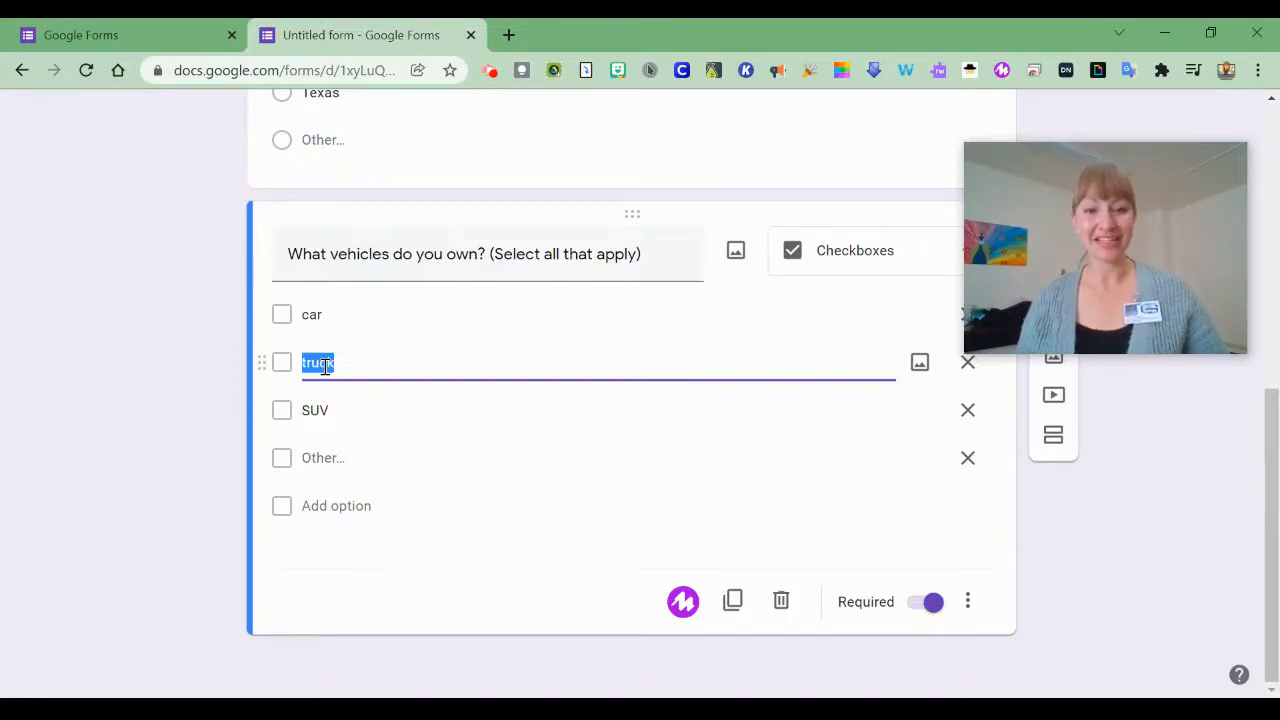
left_click(311, 314)
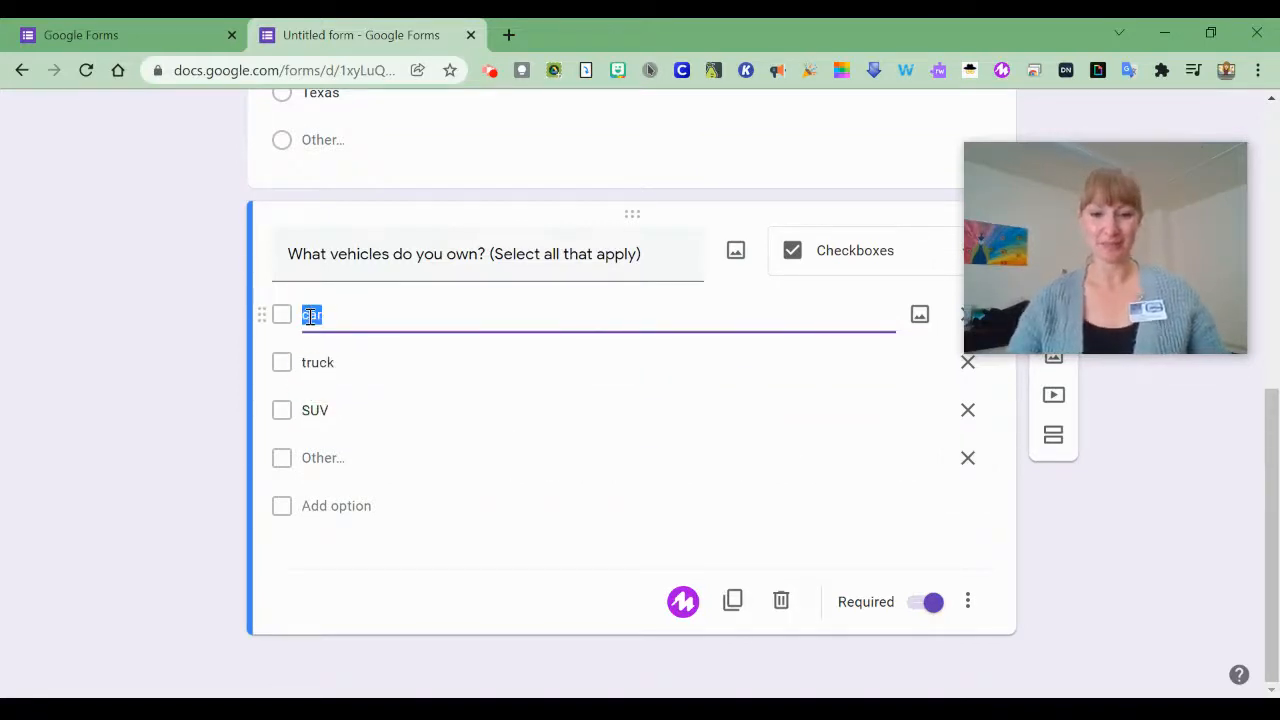
Step: Add a Dropdown question titled "What period do you have English?" below the vehicles question
left_click(1053, 235)
left_click(883, 557)
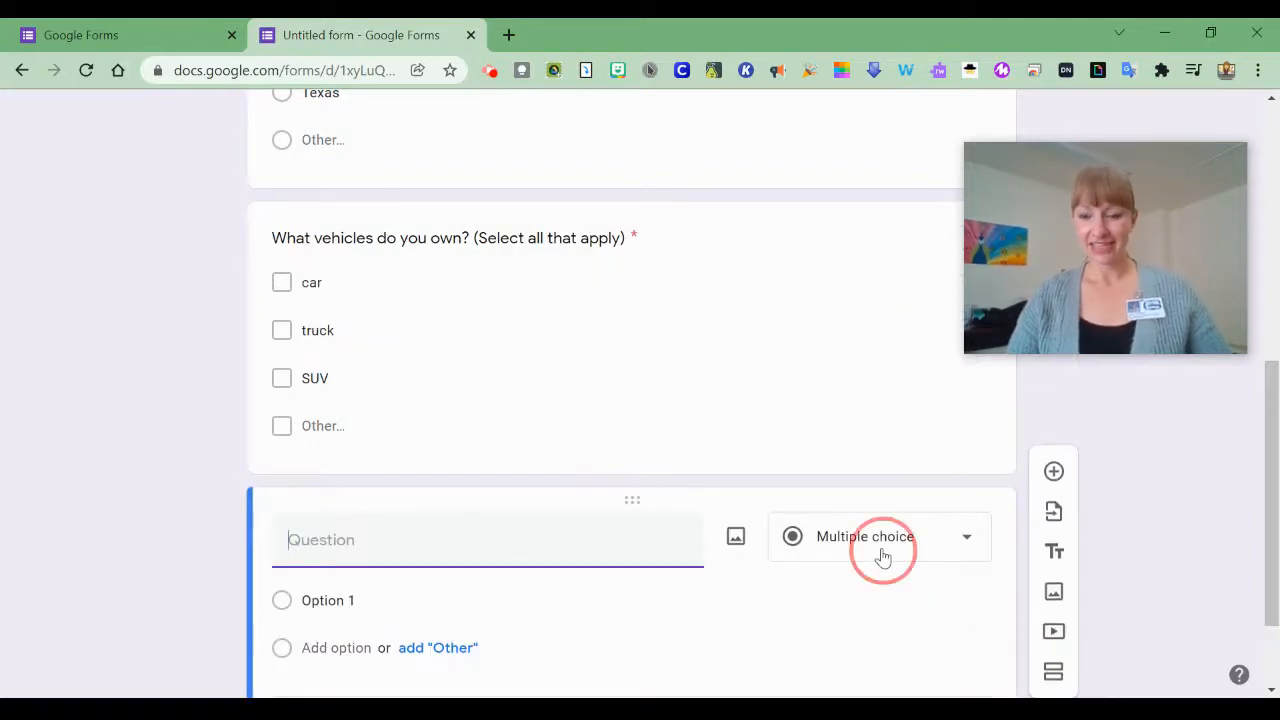
left_click(837, 354)
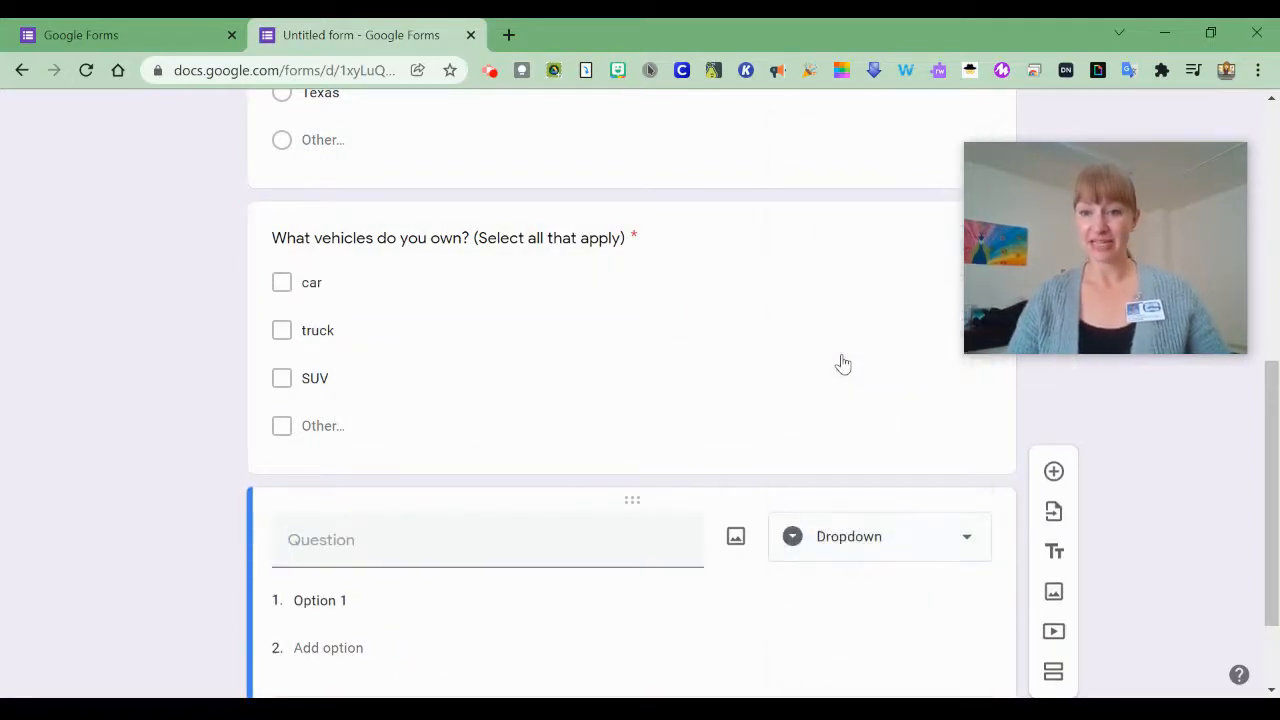
left_click(452, 556)
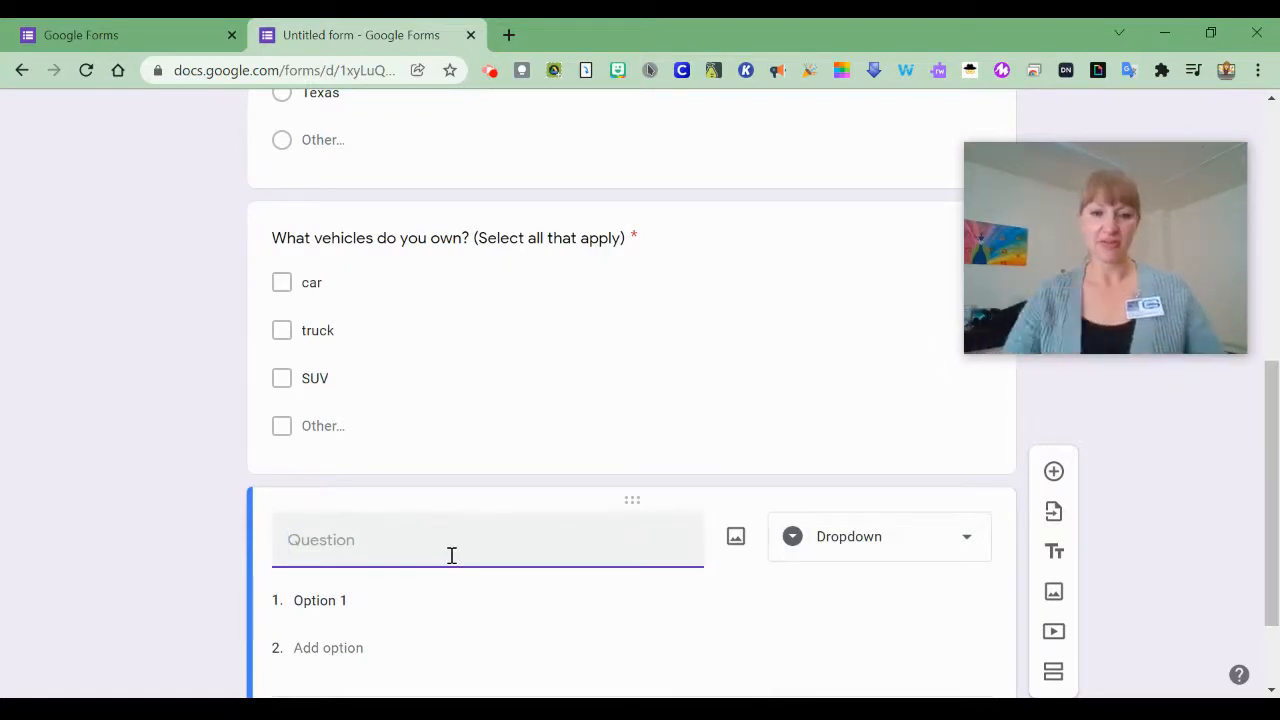
type("What pe")
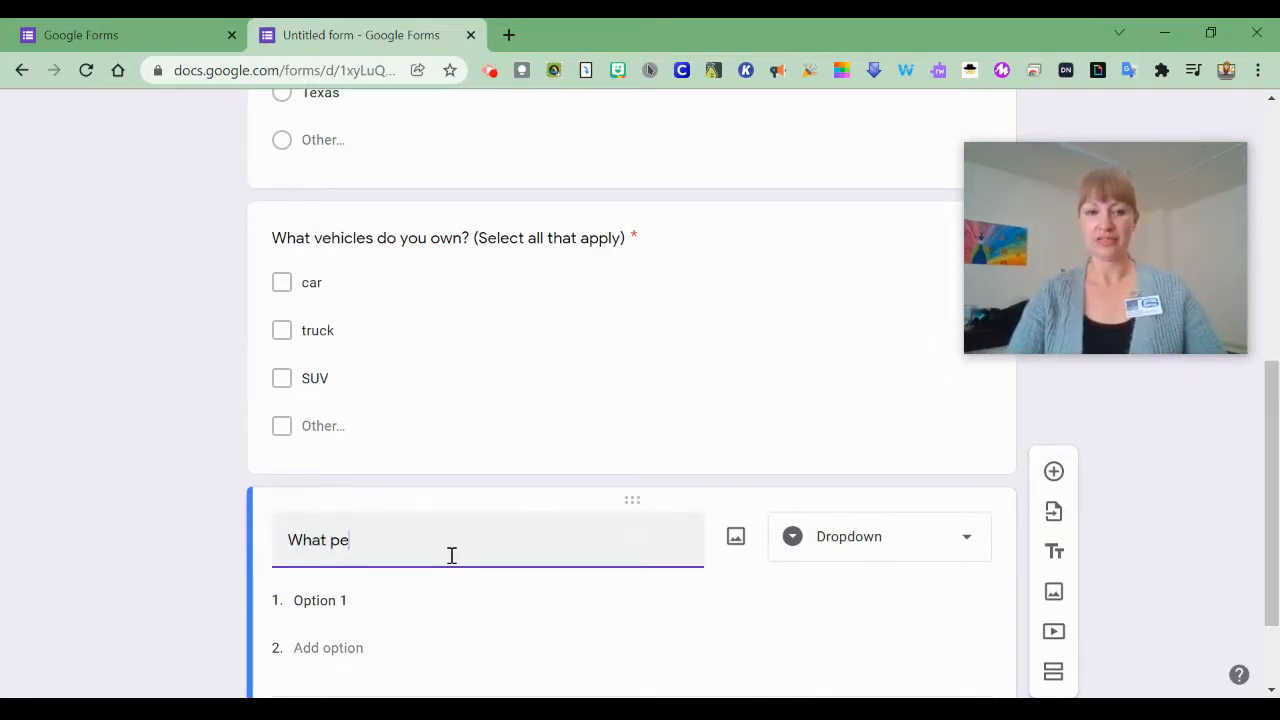
type("riod do you")
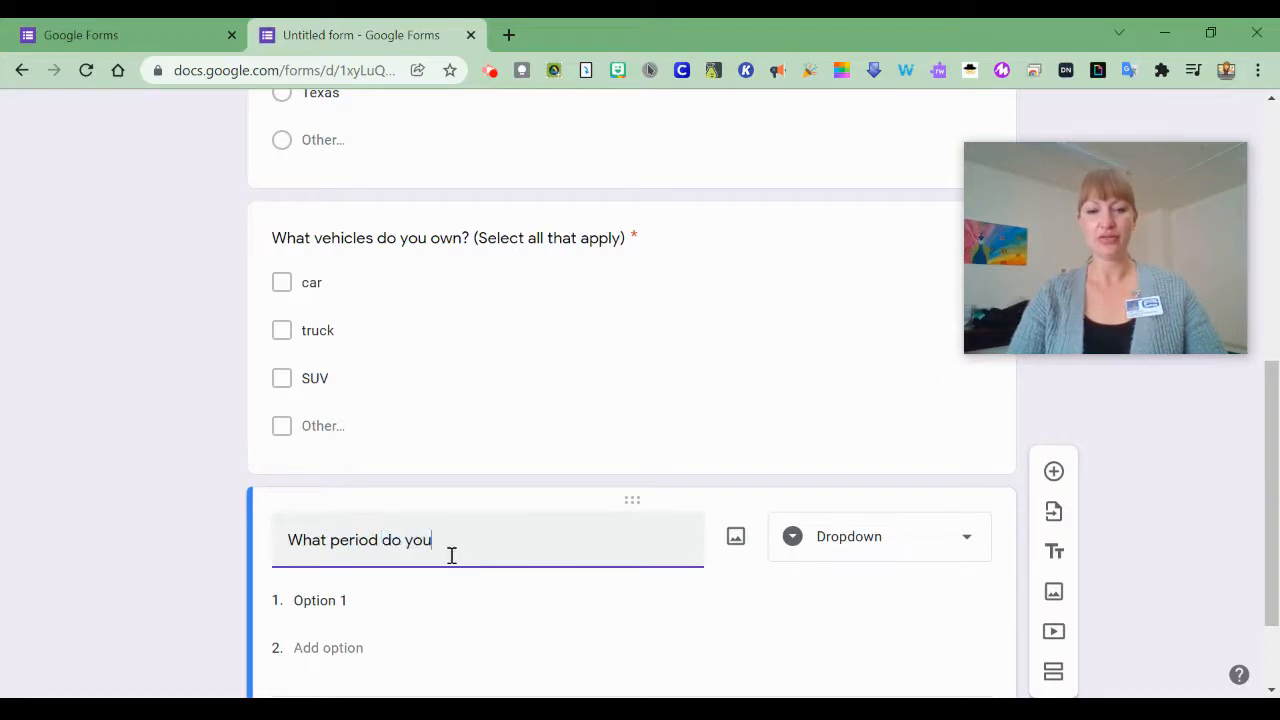
type(" have English?")
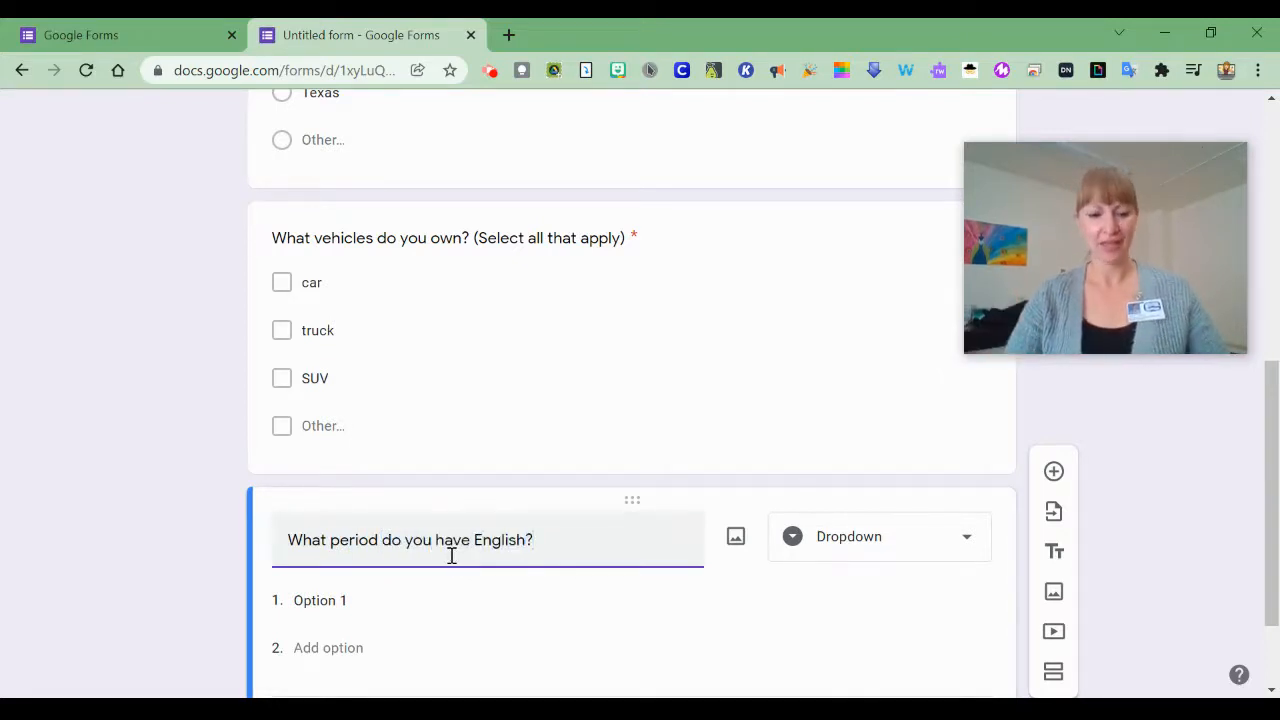
Step: Enter Period 1, Period 2, Period 3, Period 4 and Period 5 as the dropdown options of the English period question
key("Tab")
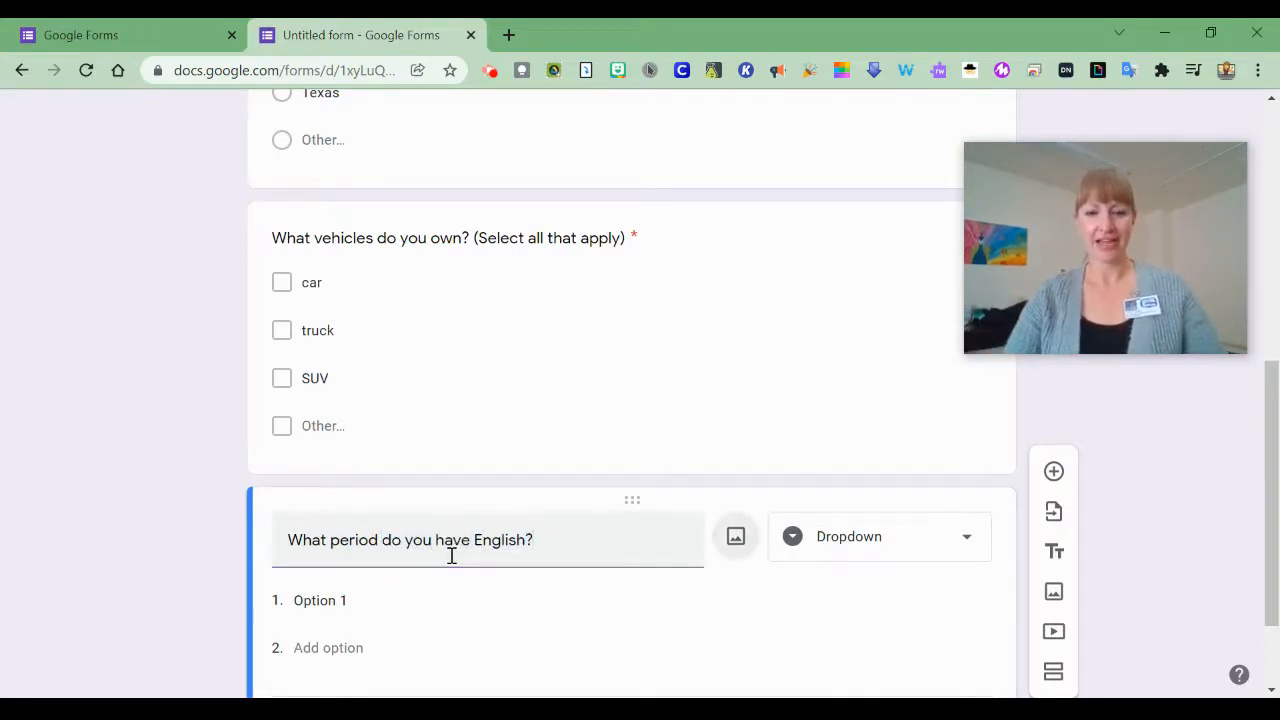
key("Tab")
left_click(333, 600)
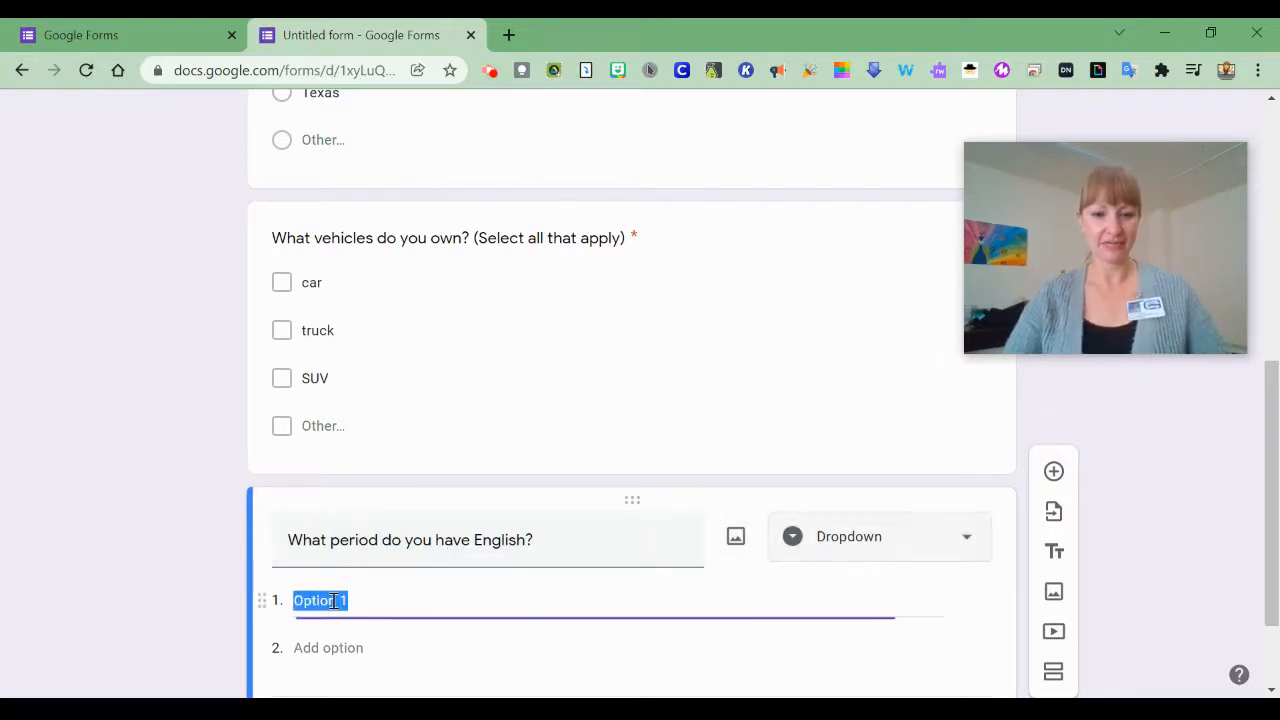
type("Period 1")
key("Return")
type("Per")
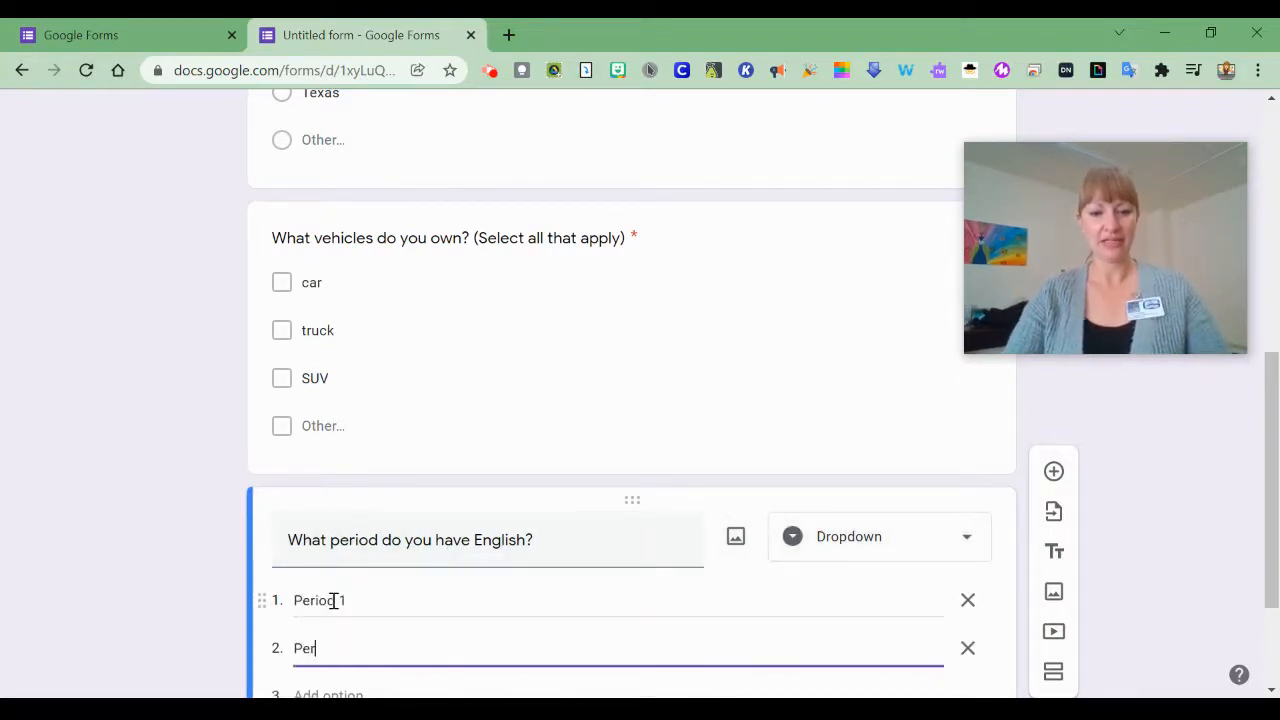
type("iod 2")
key("Return")
type("Period 3")
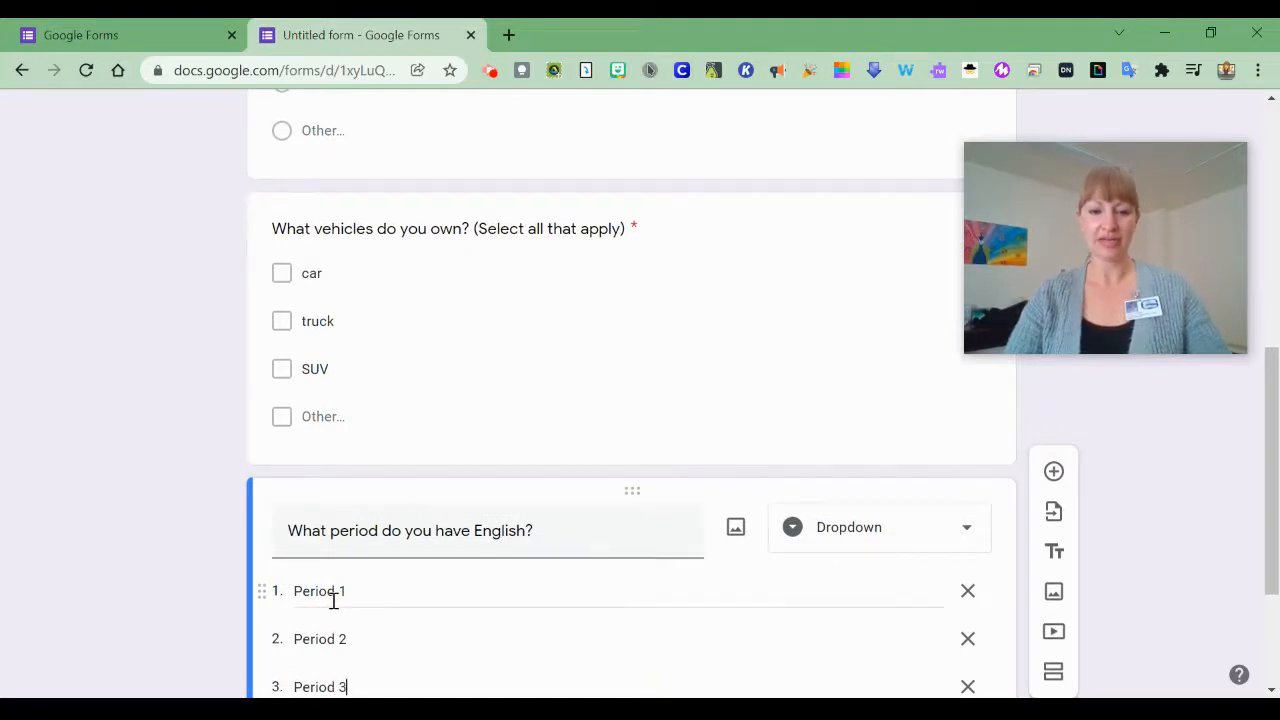
key("Return")
type("P")
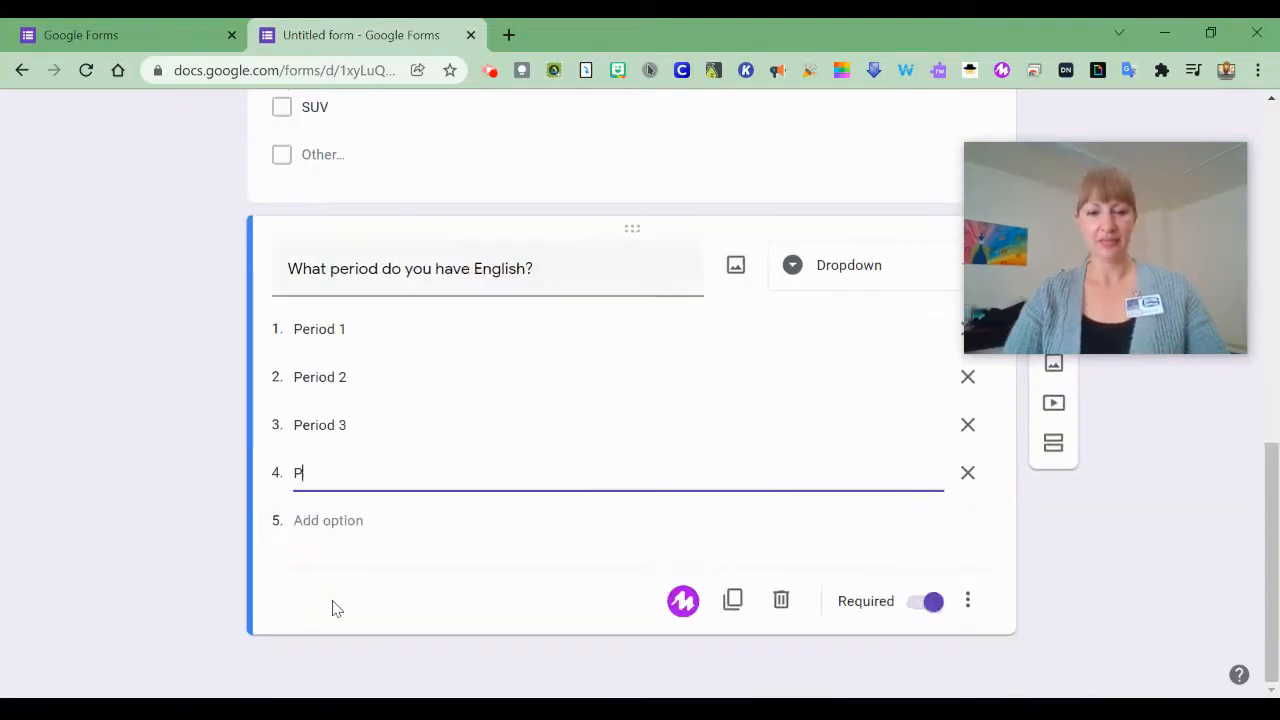
type("eriod 4")
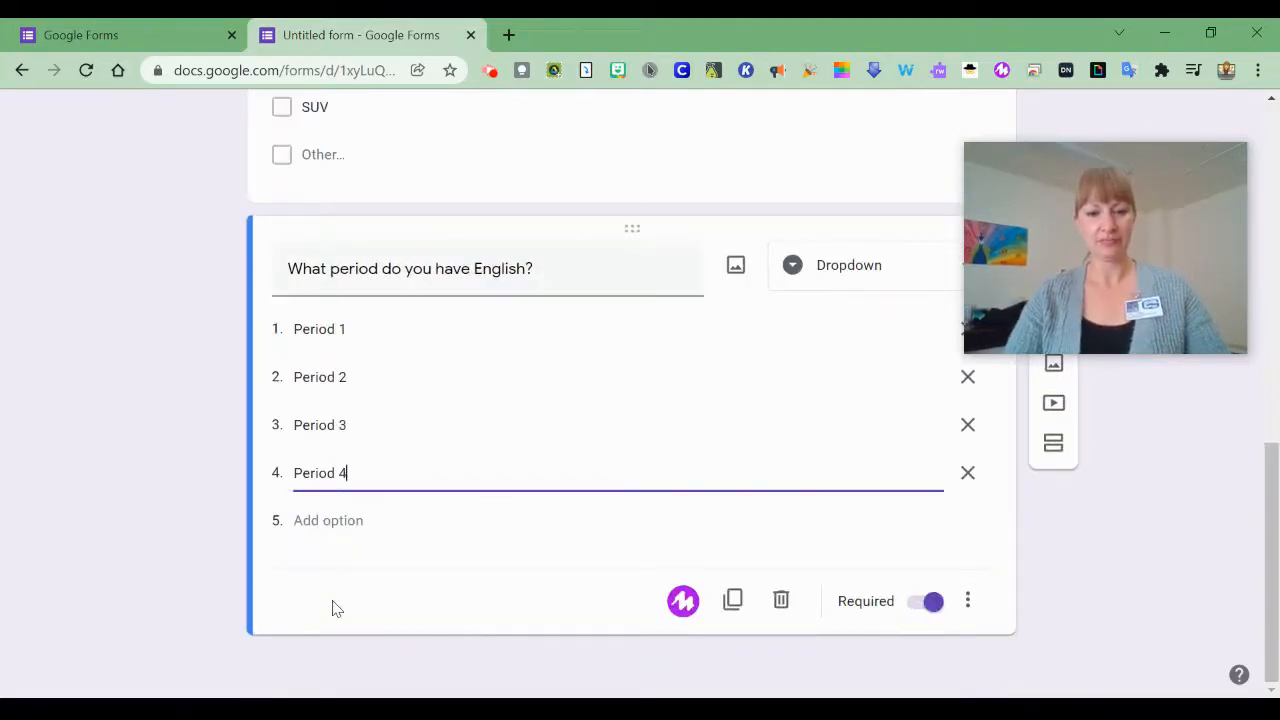
key("Return")
type("Period")
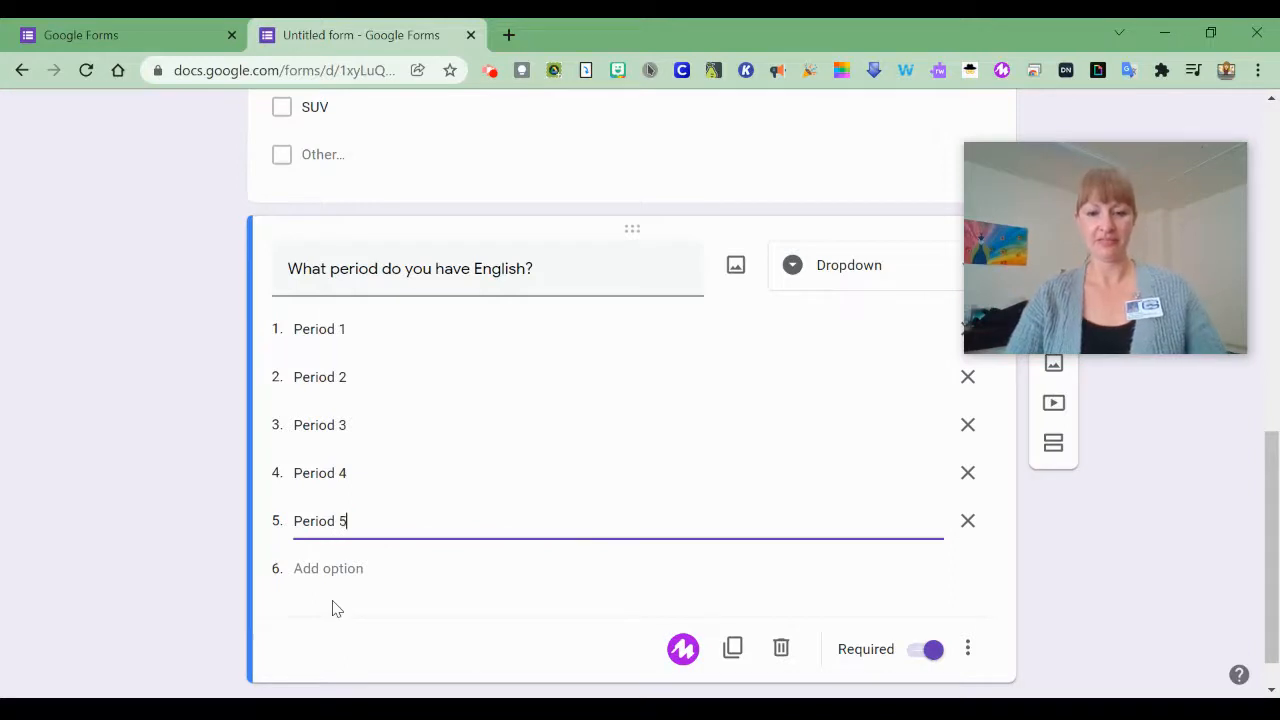
type(" 5")
Step: Add a File upload question titled "Share an example of student work." below the English period question
left_click(249, 522)
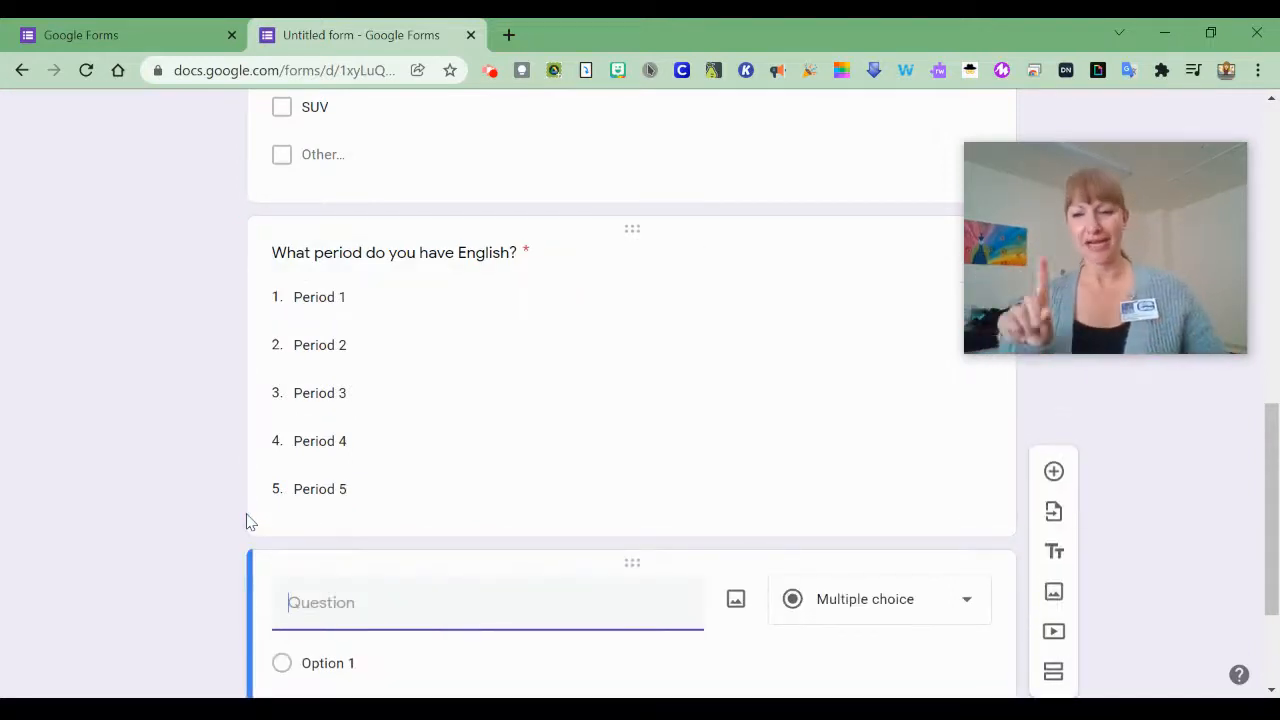
left_click(904, 619)
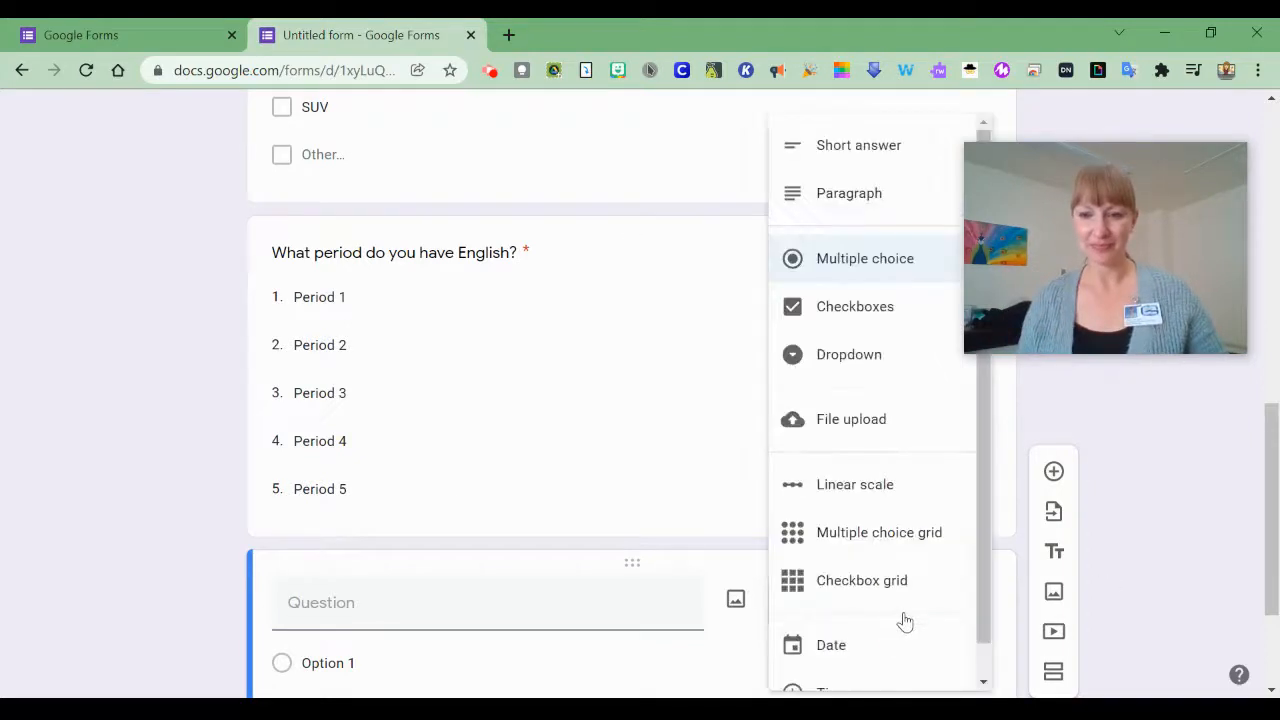
left_click(874, 418)
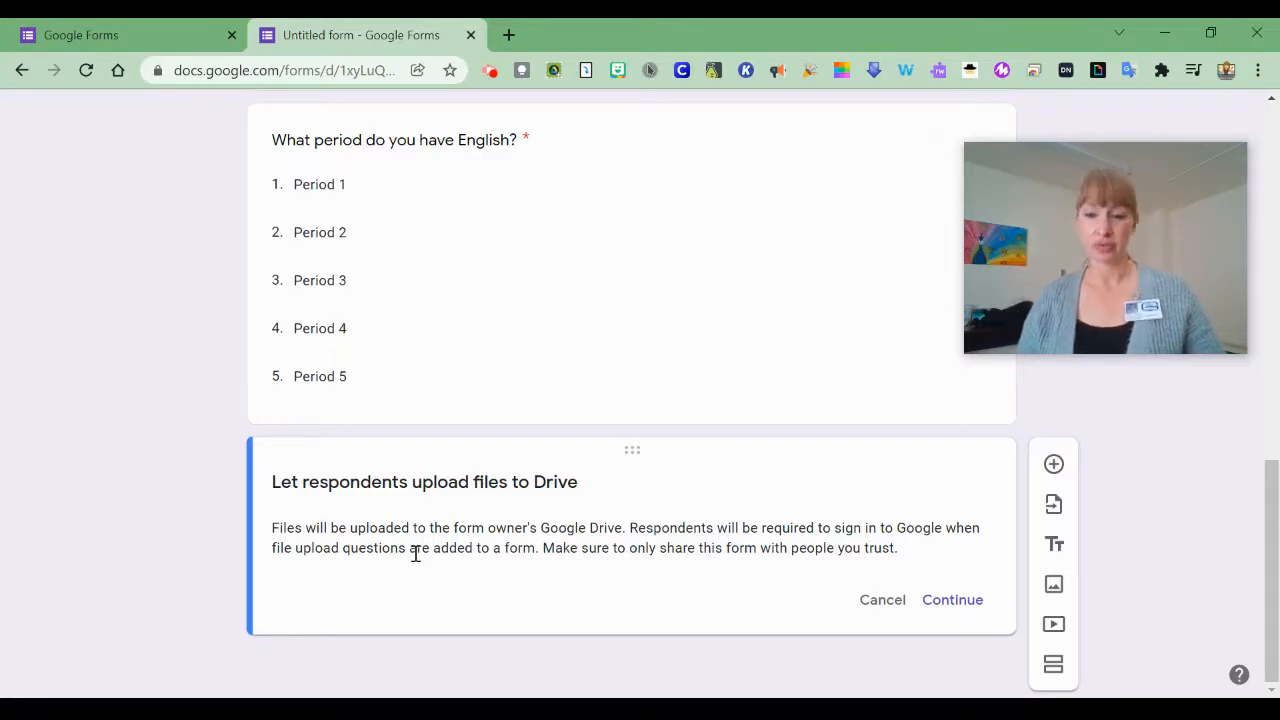
left_click(958, 603)
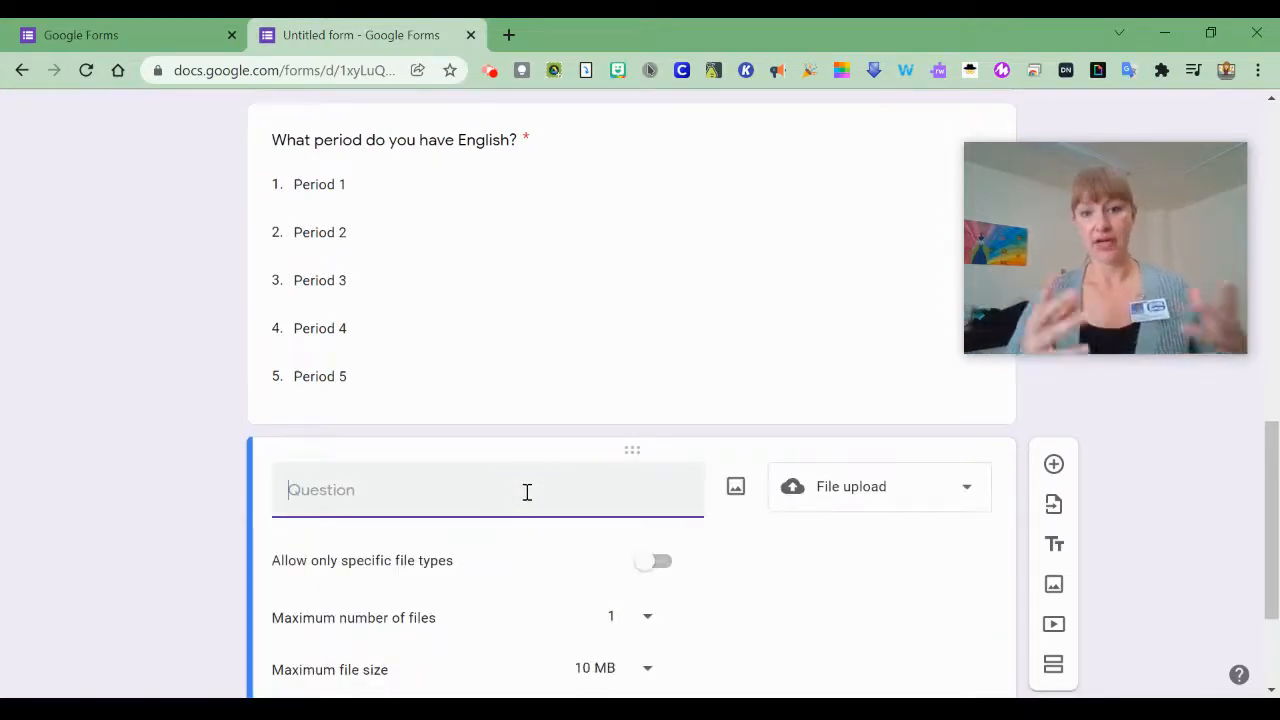
type("Share")
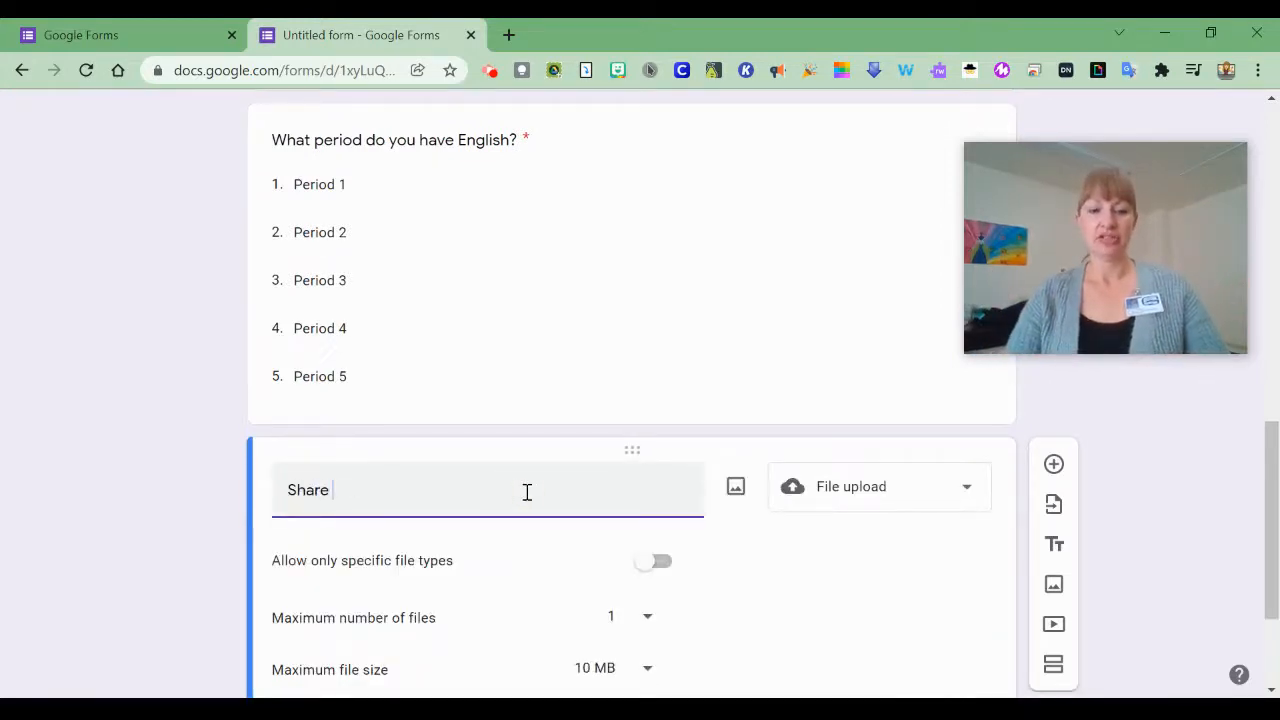
type(" an e")
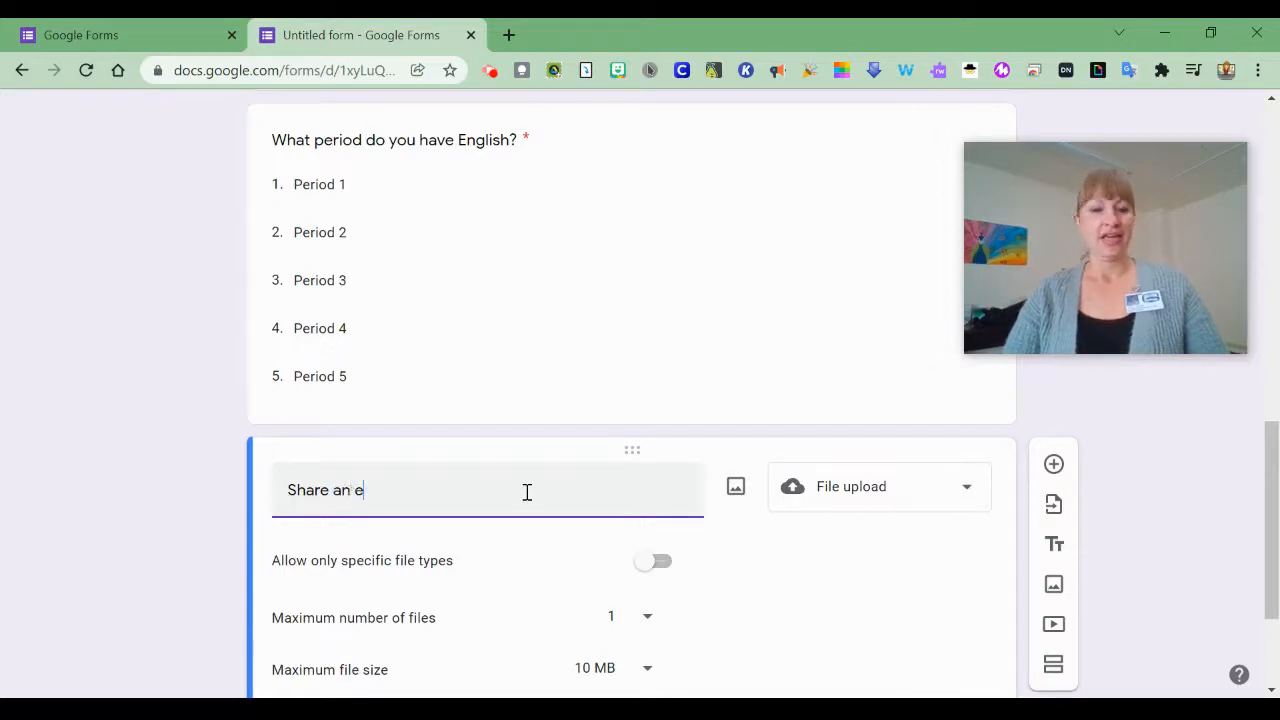
type("xample of student work.")
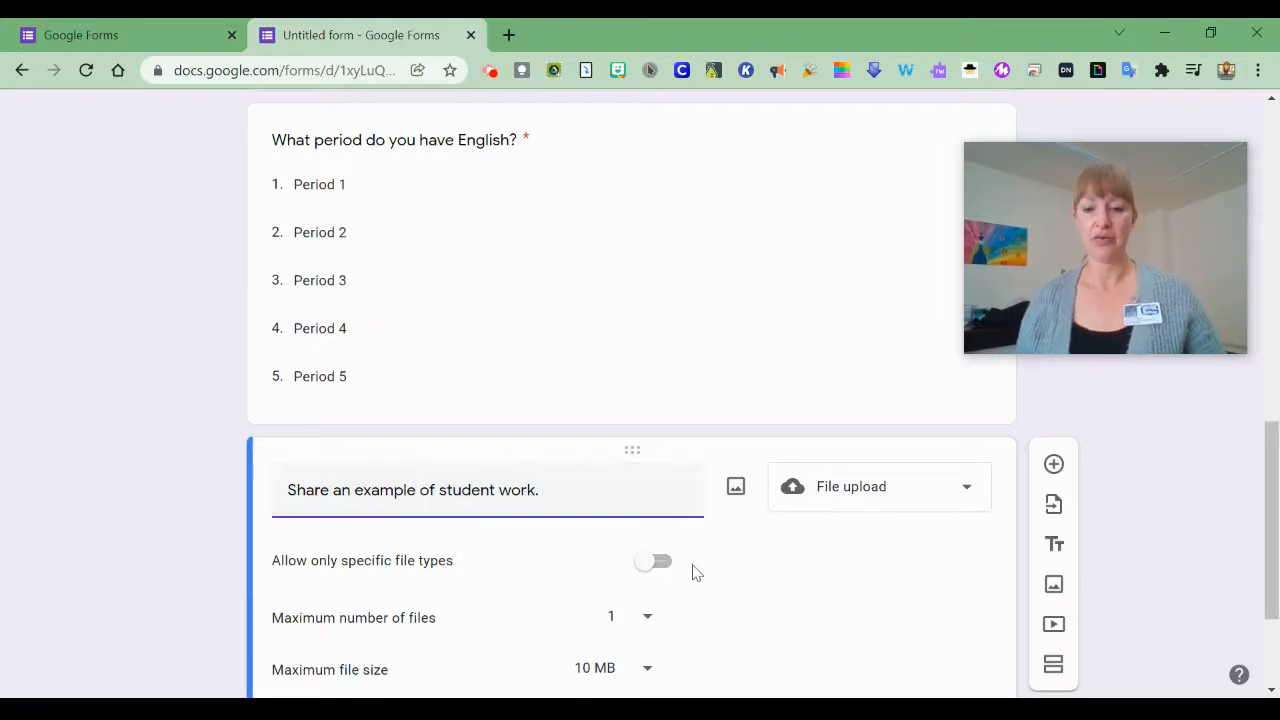
Step: Try allowing only specific file types for the student work question, and switch the restriction off again
left_click(660, 562)
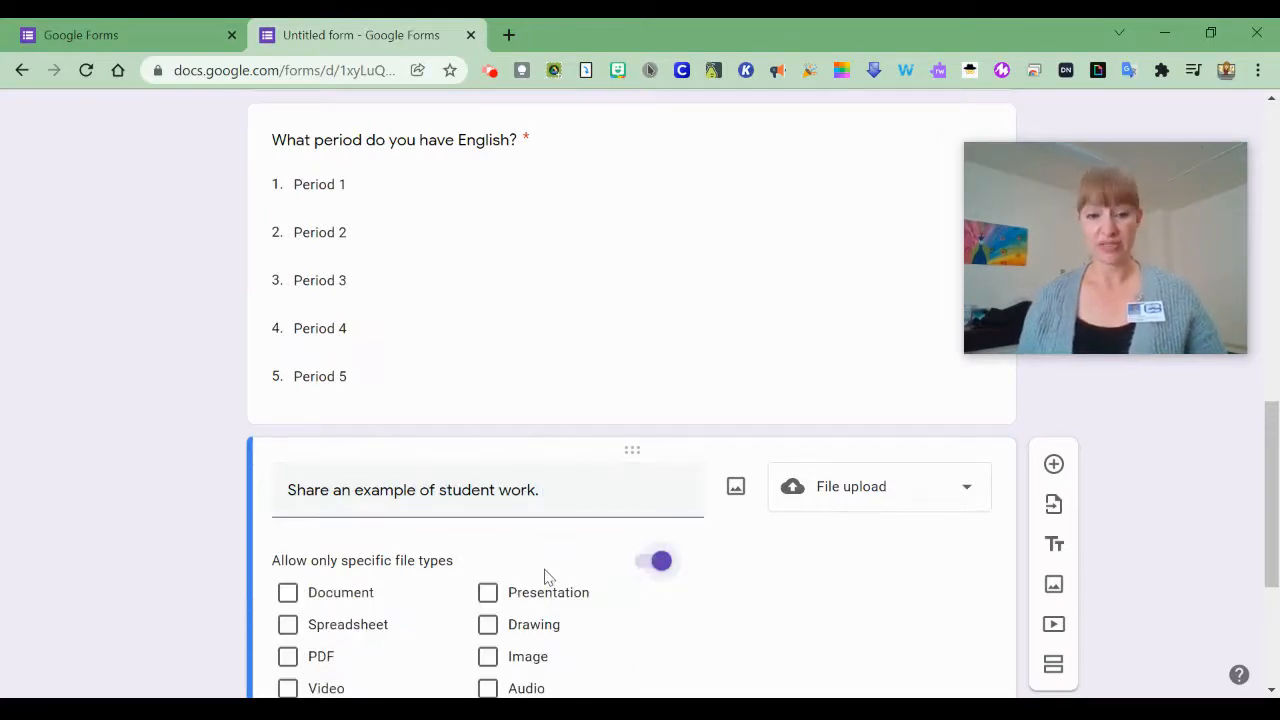
scroll(543, 574, "down", 2)
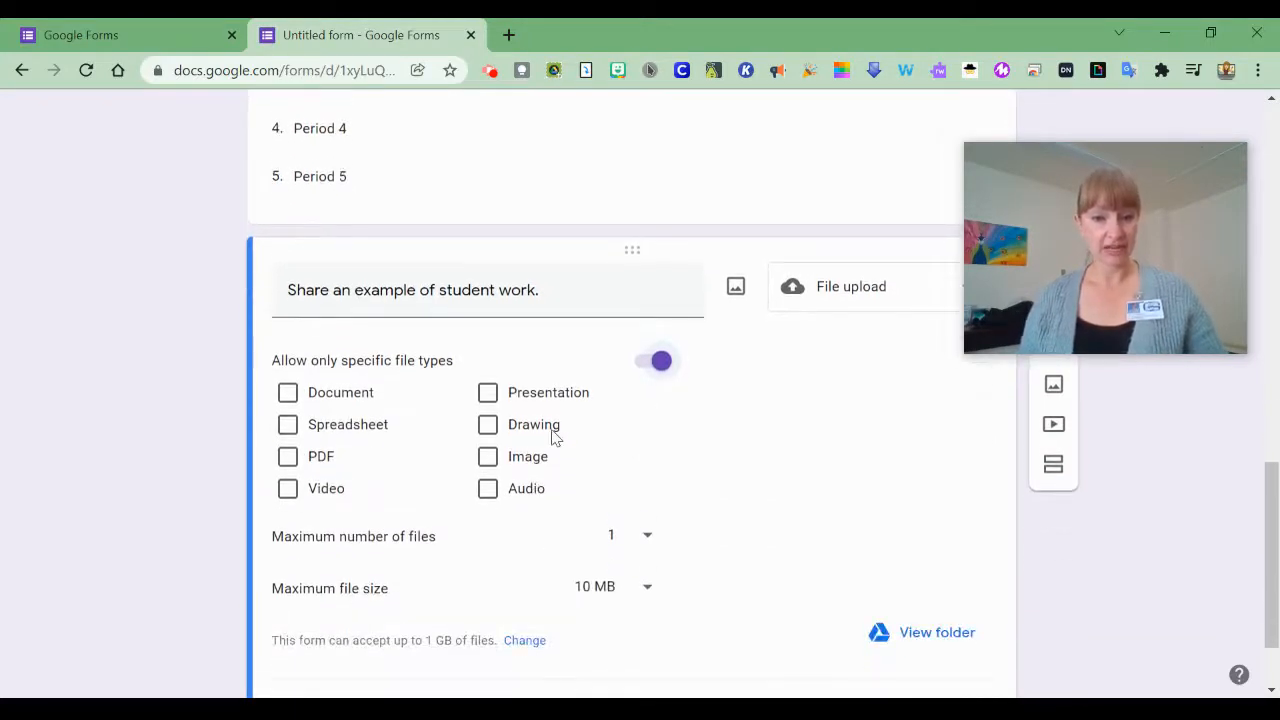
left_click(664, 360)
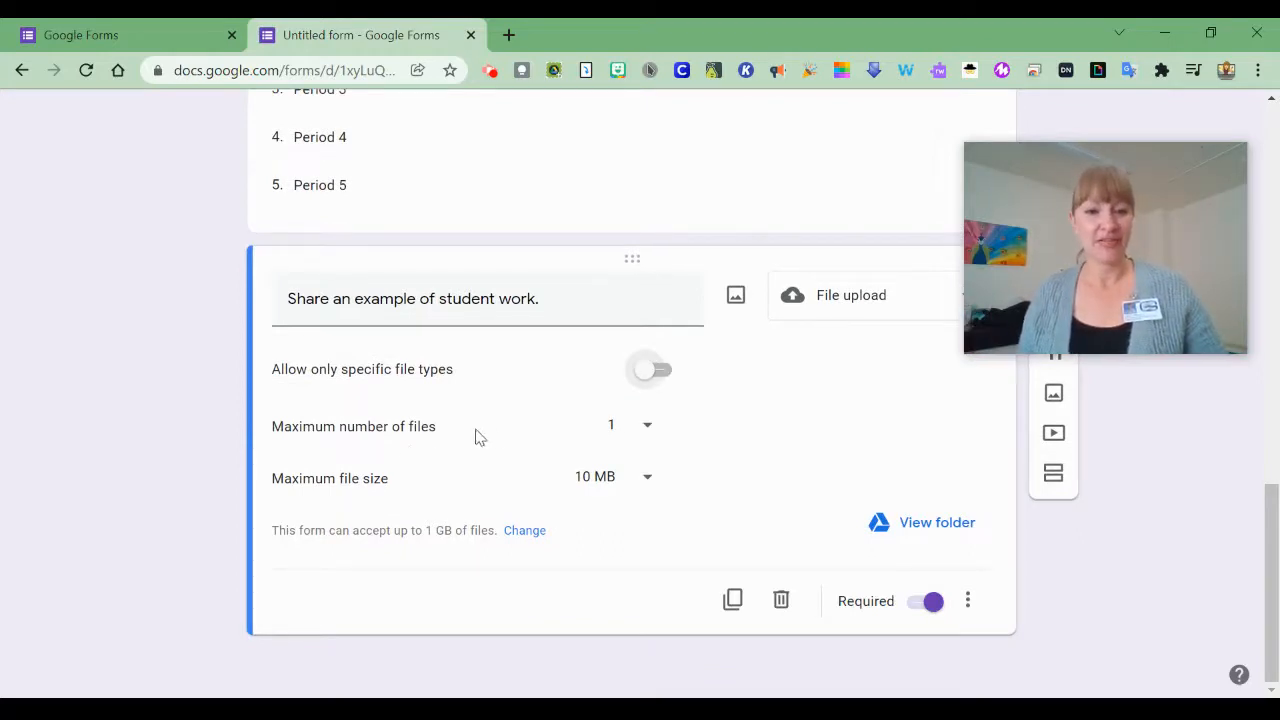
Step: Examine the available choices for the maximum number of files and maximum file size of the upload question
left_click(622, 437)
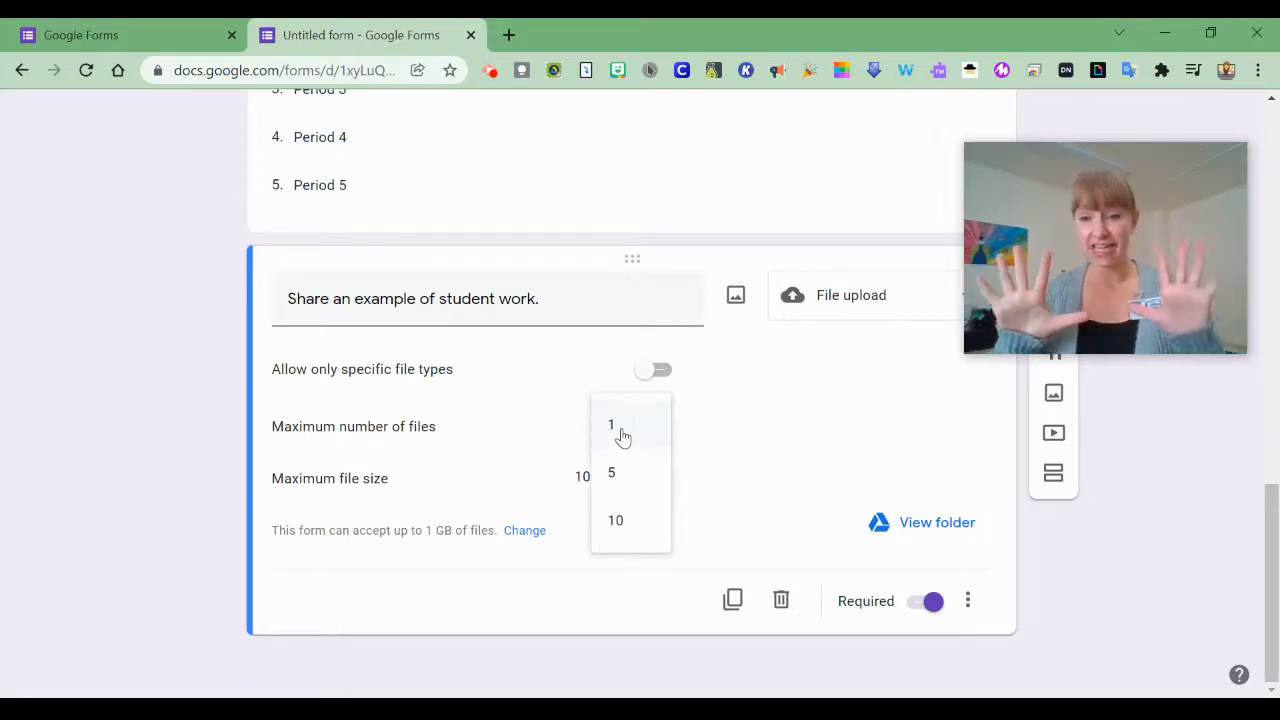
left_click(370, 490)
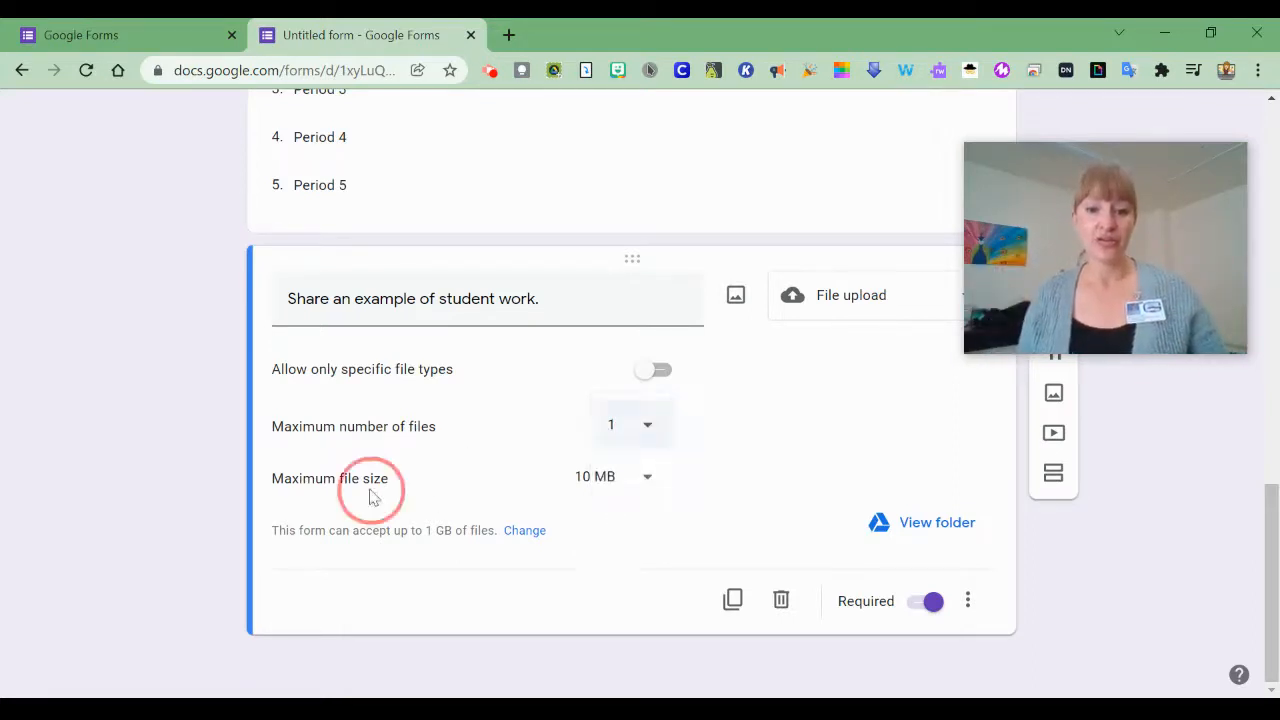
left_click(634, 489)
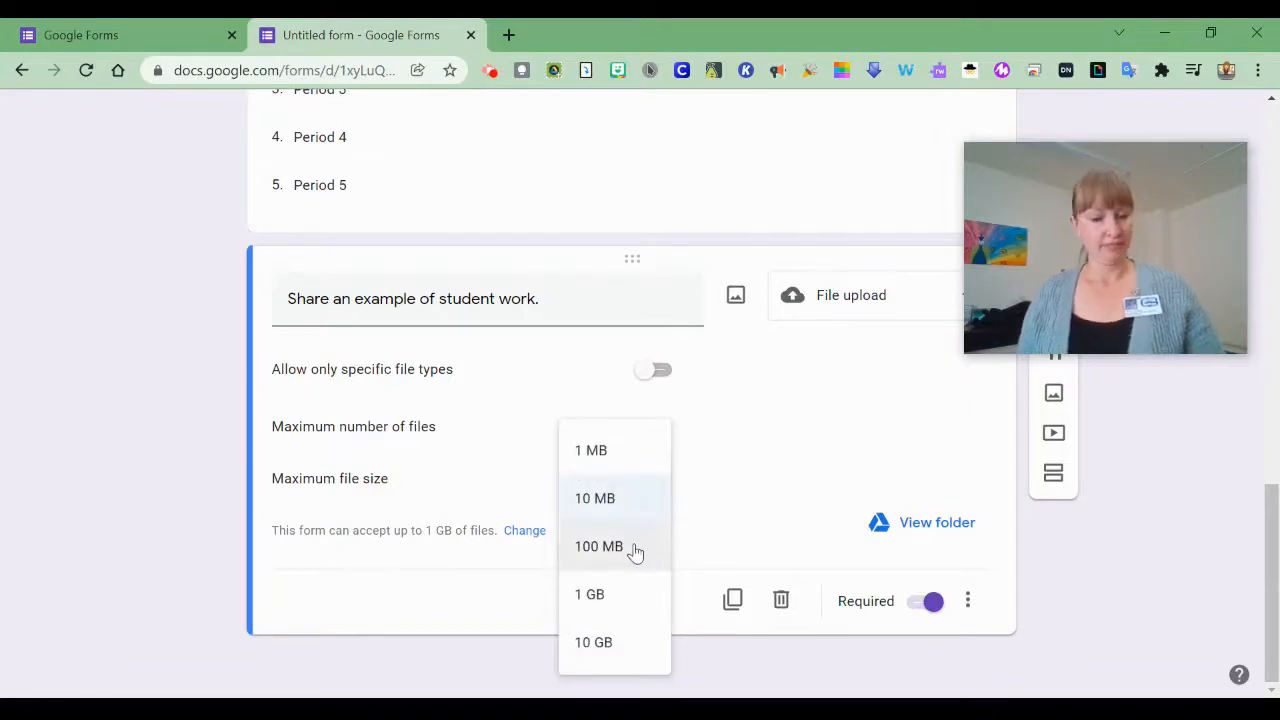
left_click(785, 500)
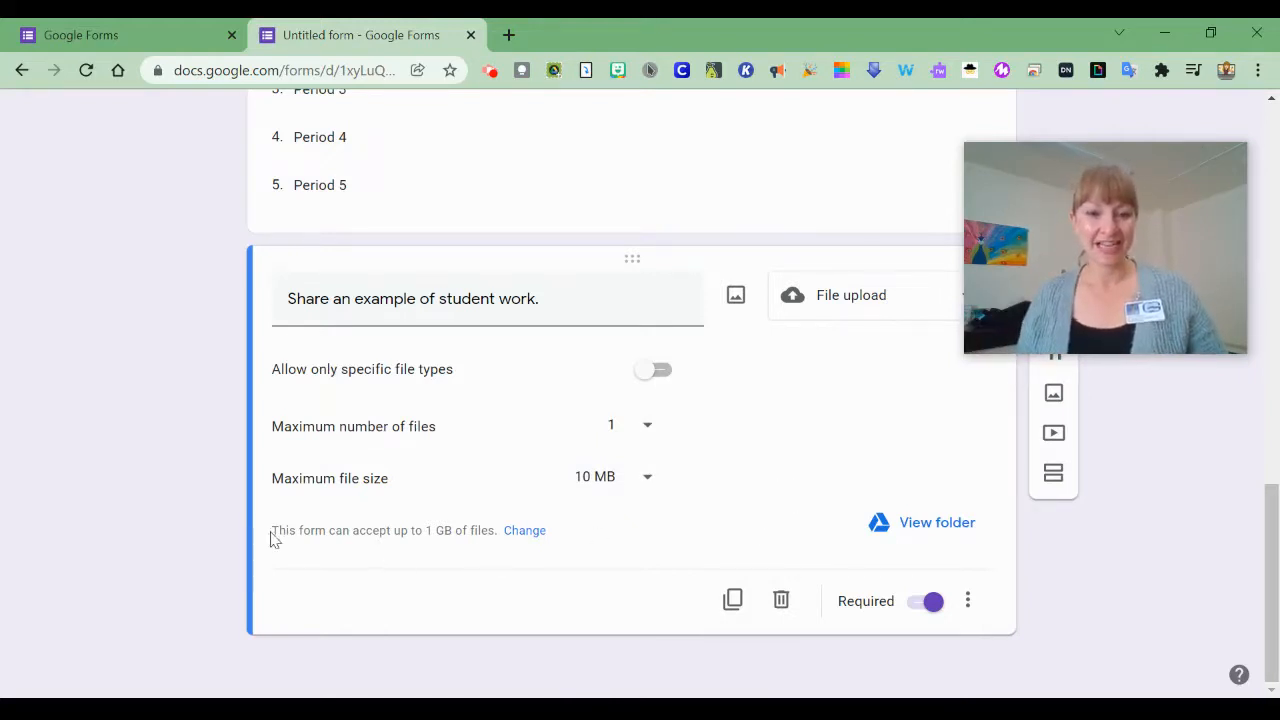
Step: Set the form's total size limit for all uploaded files to 1 TB
left_click_drag(271, 535, 505, 541)
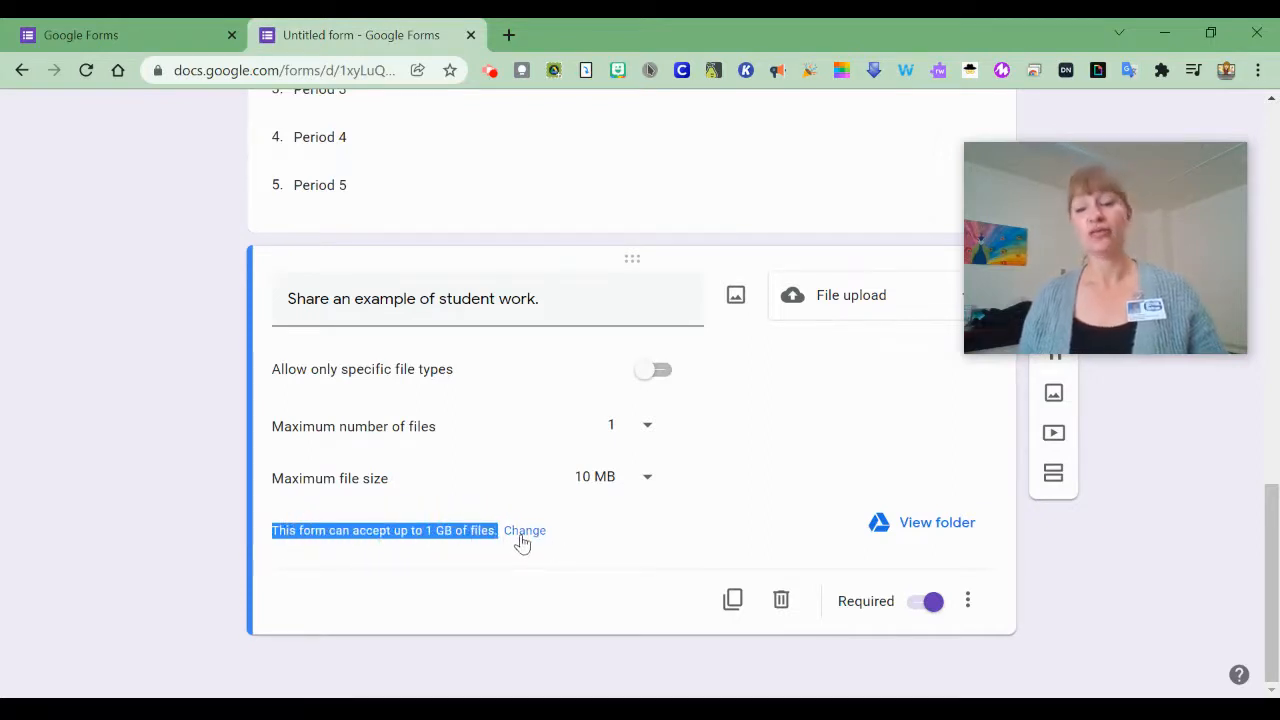
left_click(521, 537)
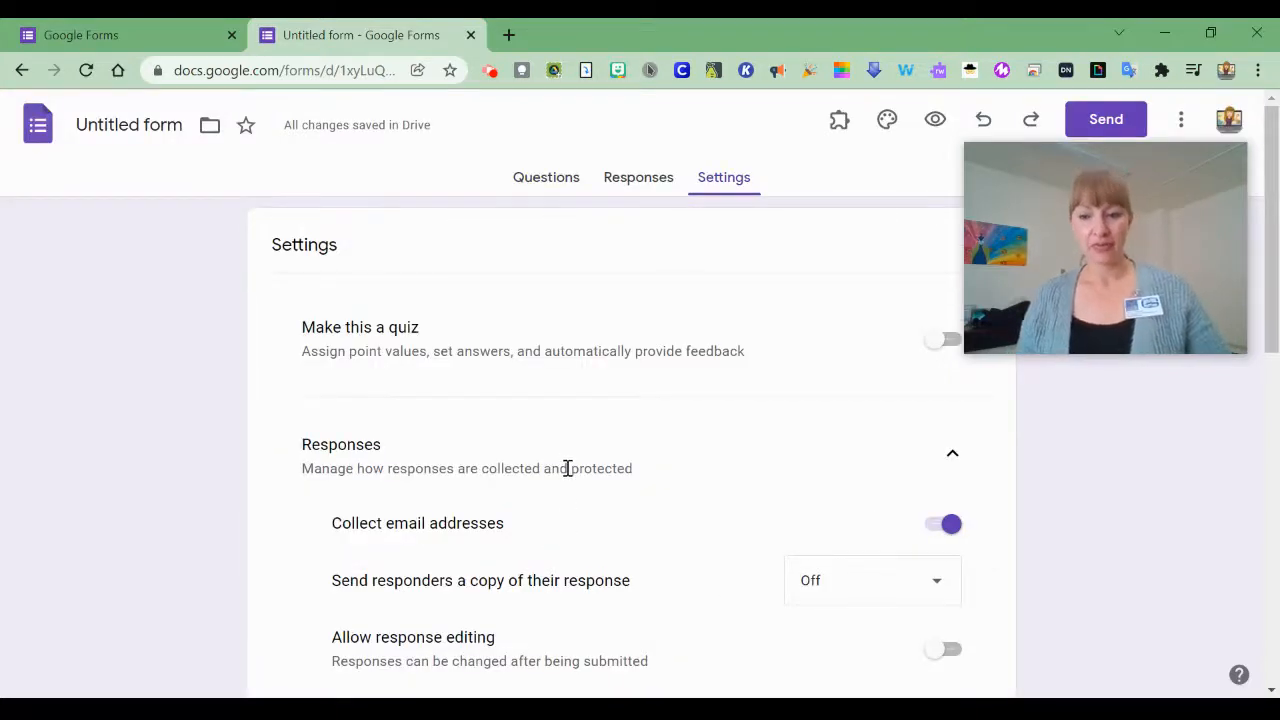
scroll(560, 480, "down", 4)
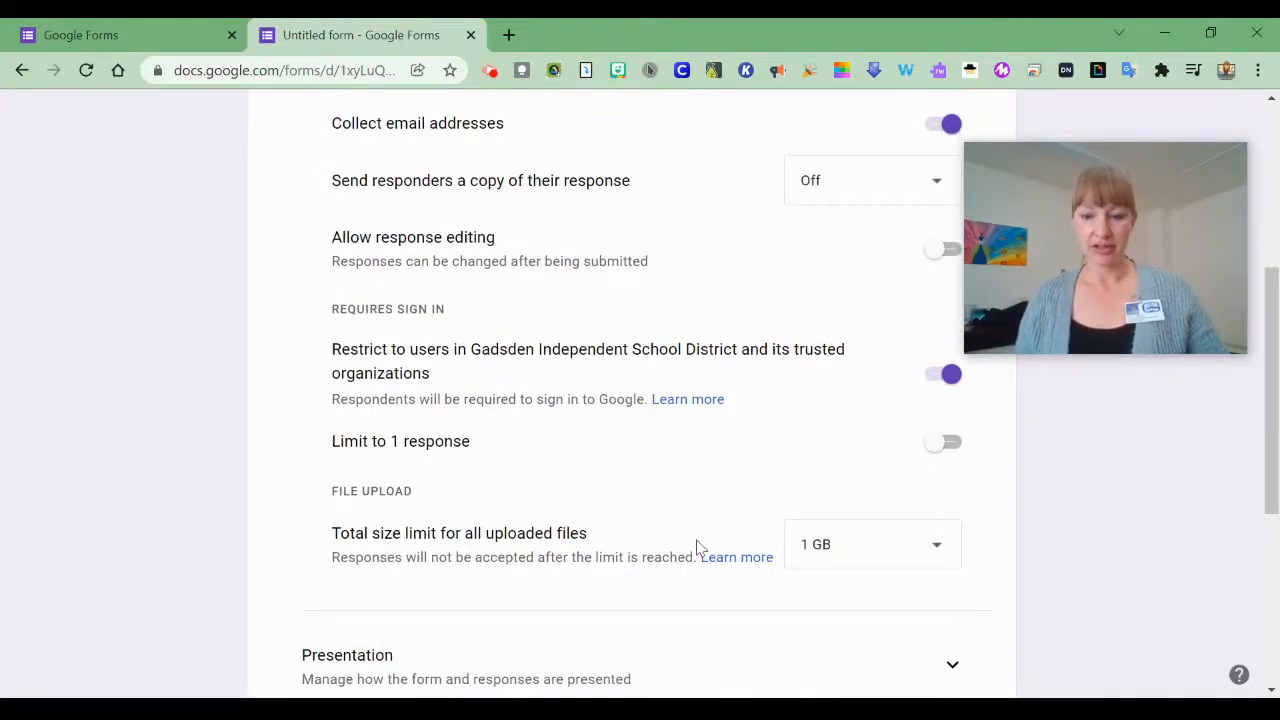
left_click_drag(330, 537, 614, 545)
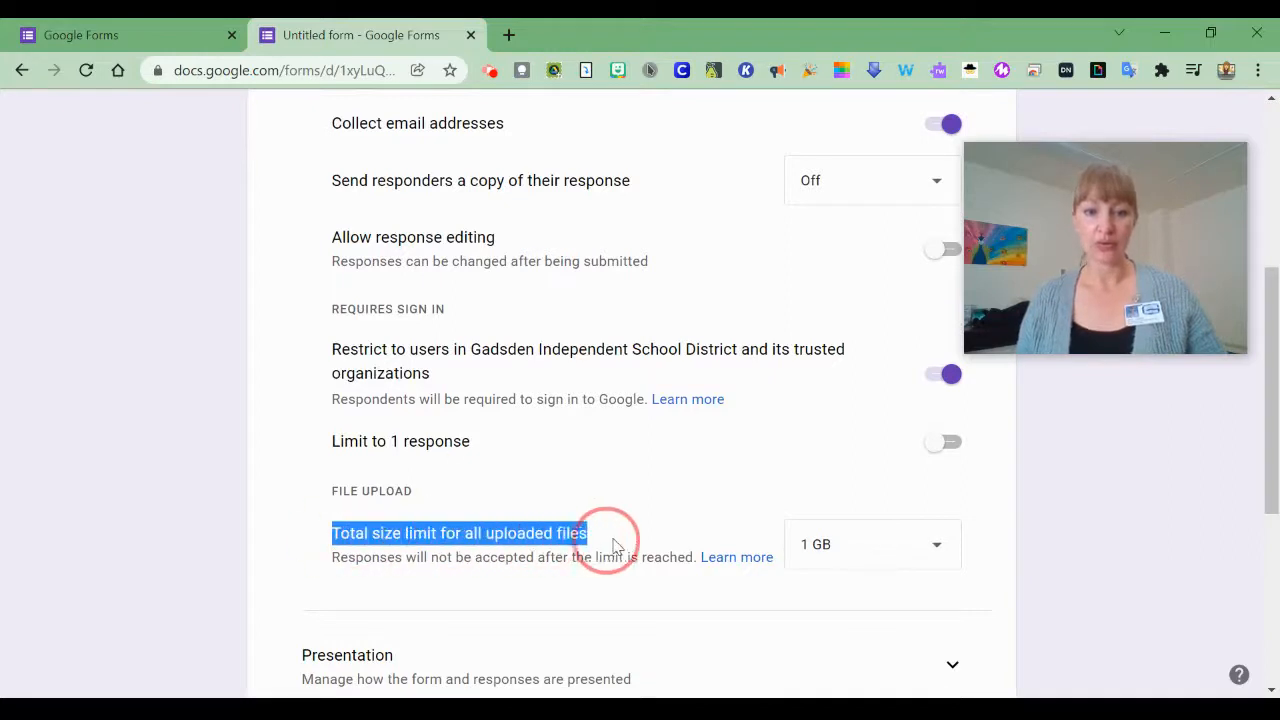
left_click(925, 557)
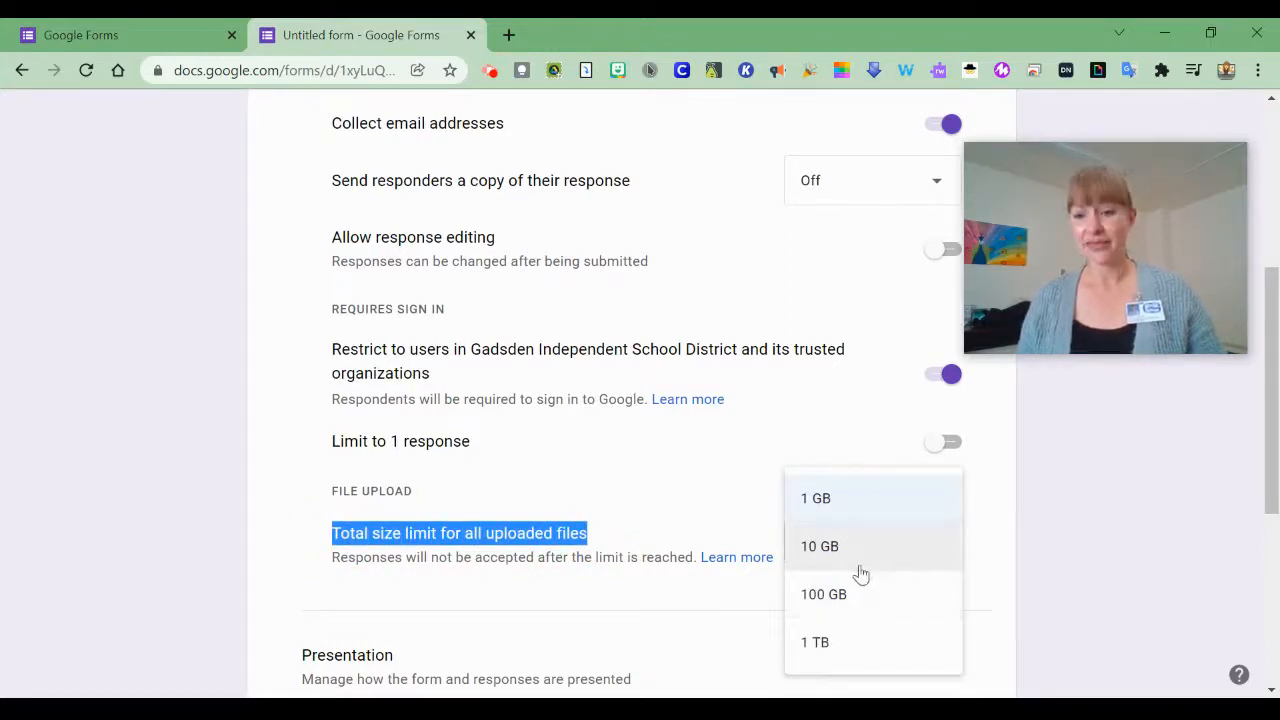
left_click(855, 640)
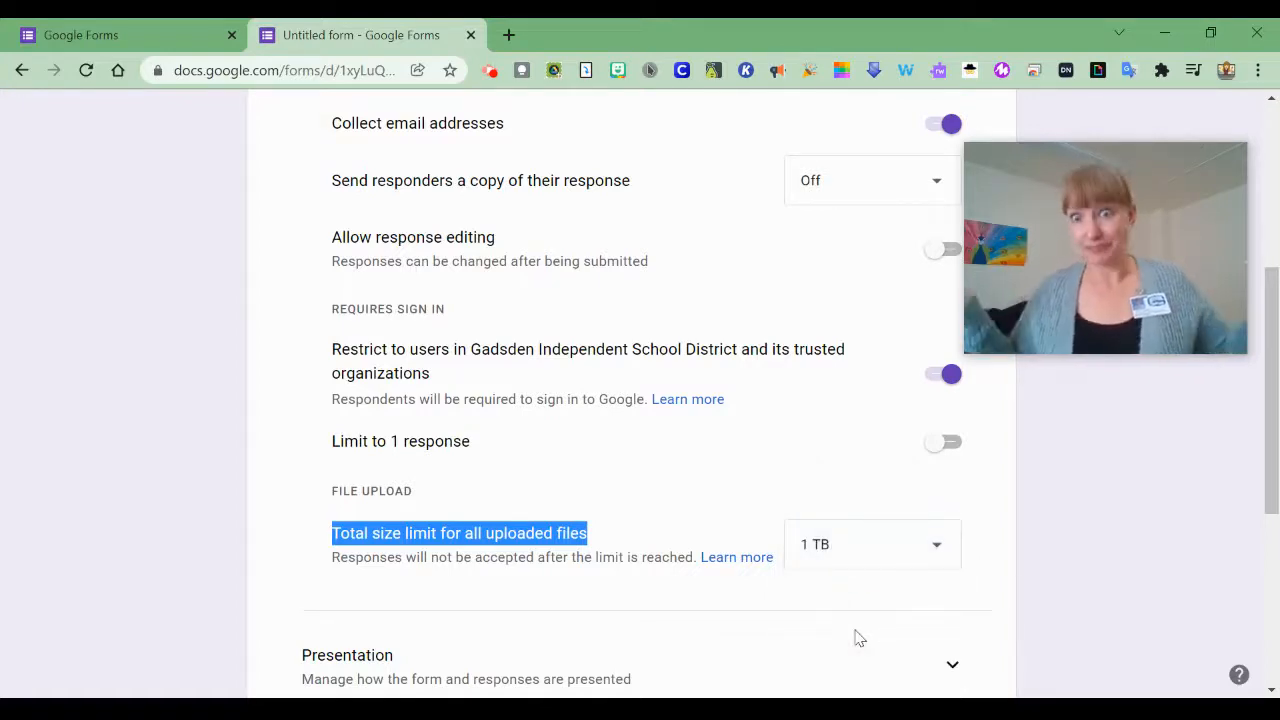
Step: Return to the form's questions and add a Linear scale question below the student work upload question
scroll(749, 494, "up", 5)
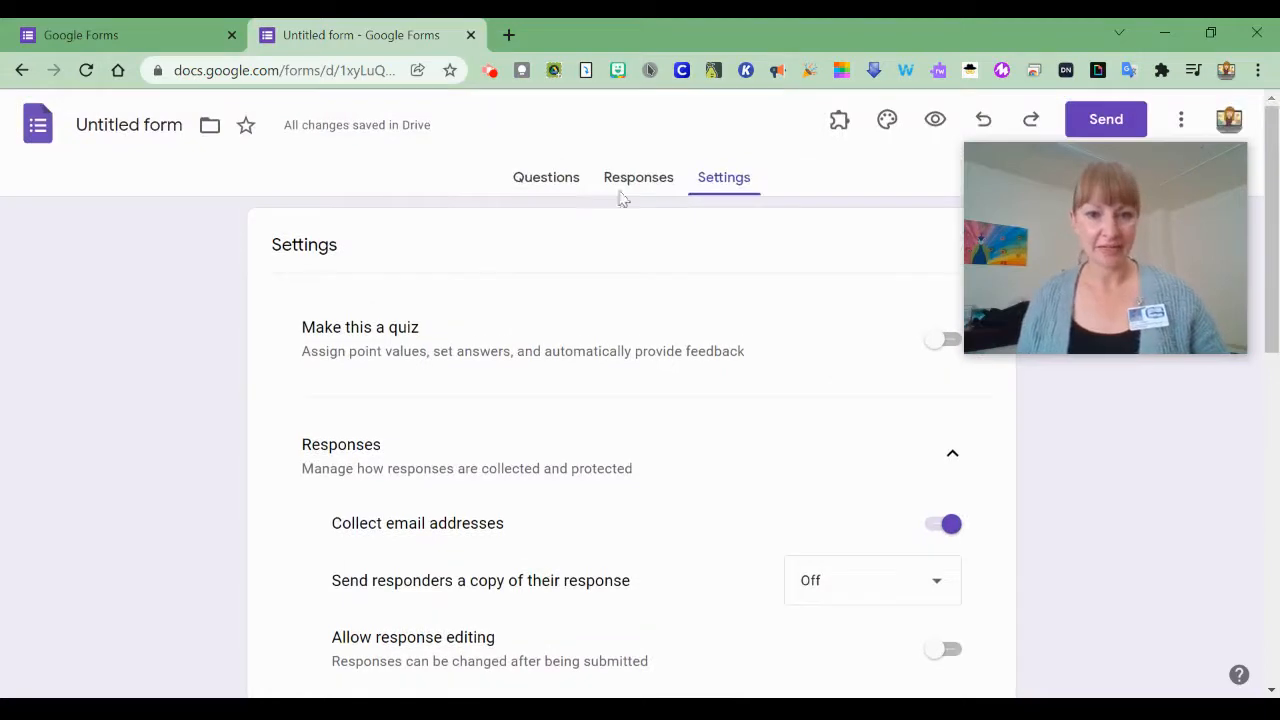
left_click(537, 178)
scroll(503, 411, "down", 12)
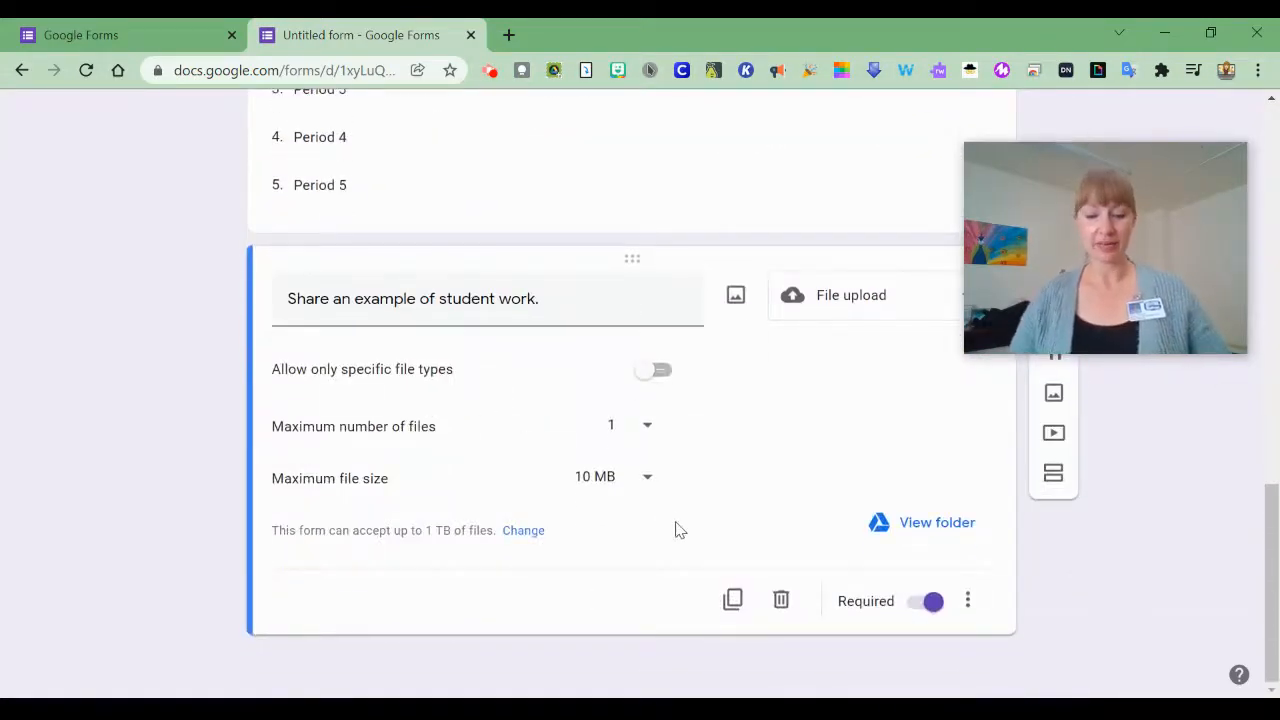
left_click(937, 438)
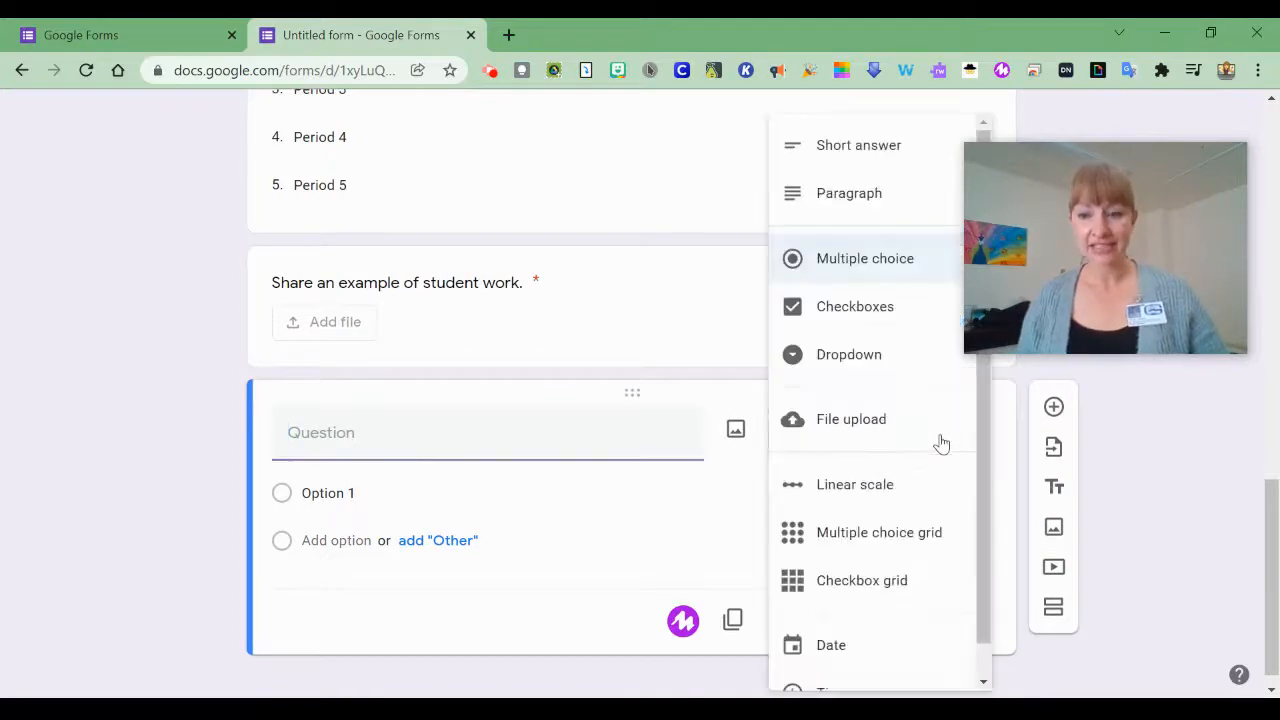
left_click(889, 492)
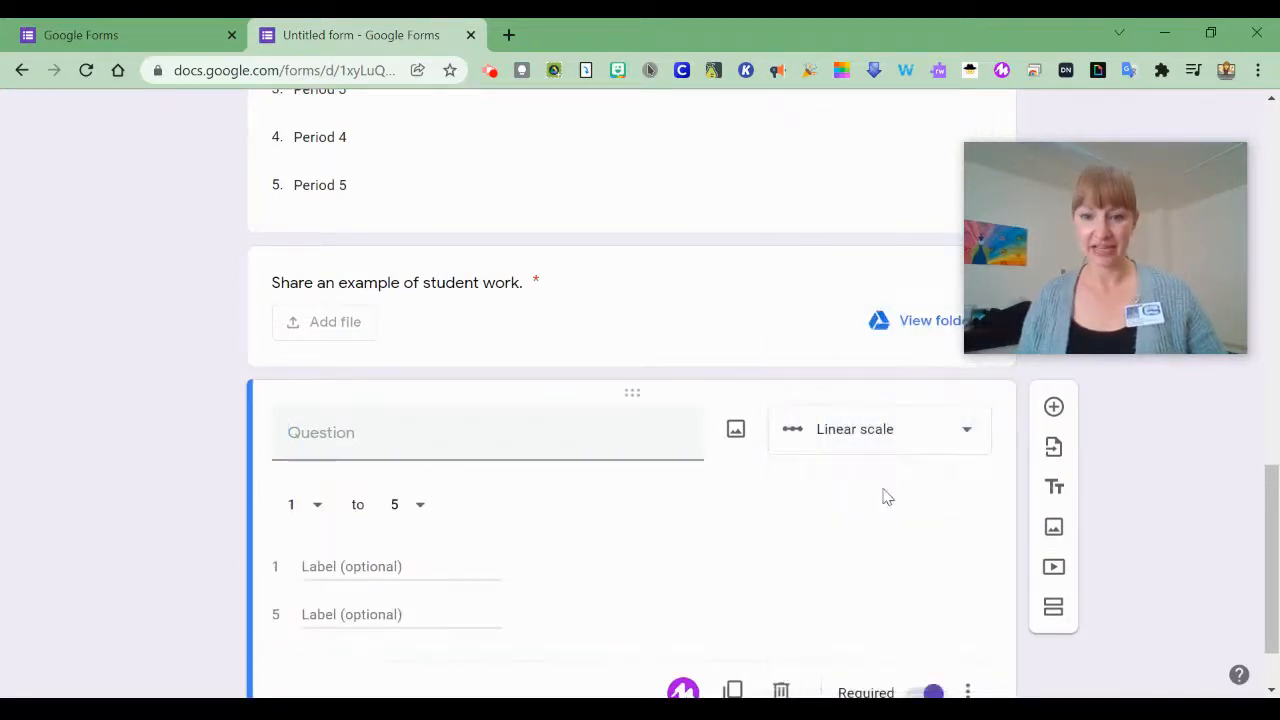
Step: Label the linear scale's value 1 as "Not much" and value 5 as "Very much"
left_click(391, 567)
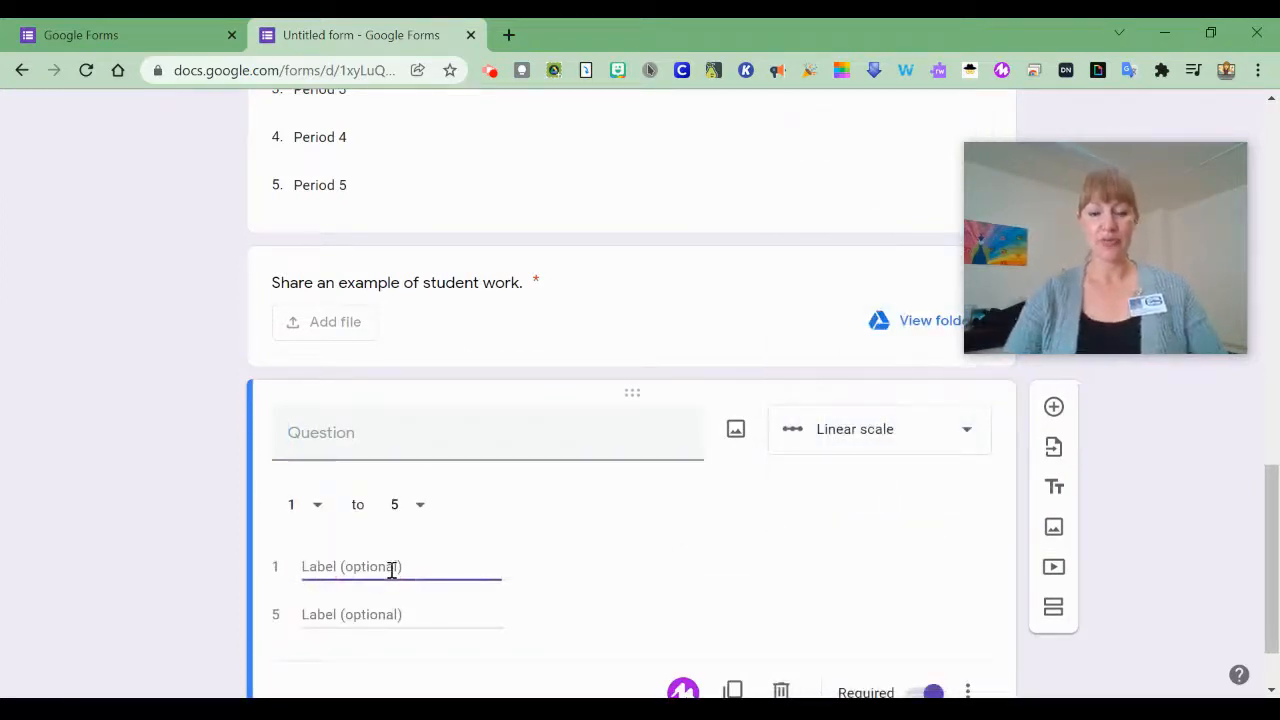
type("Not much")
key("Tab")
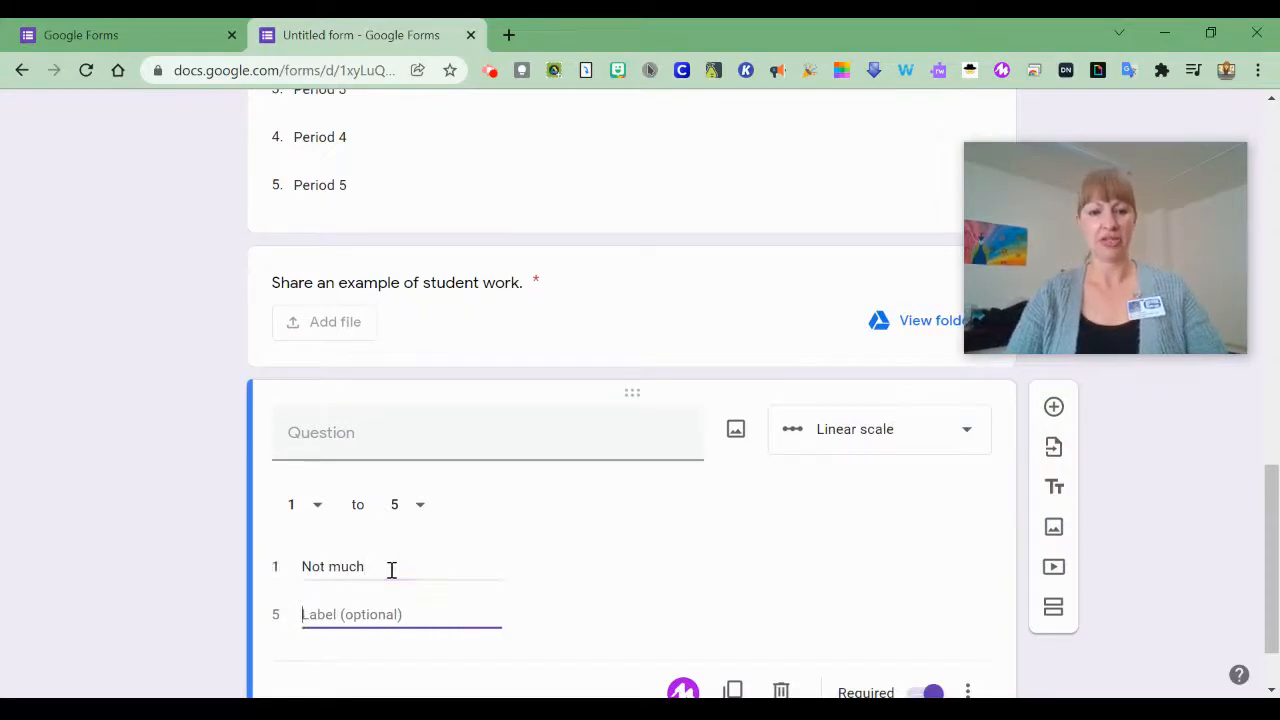
type("Very much")
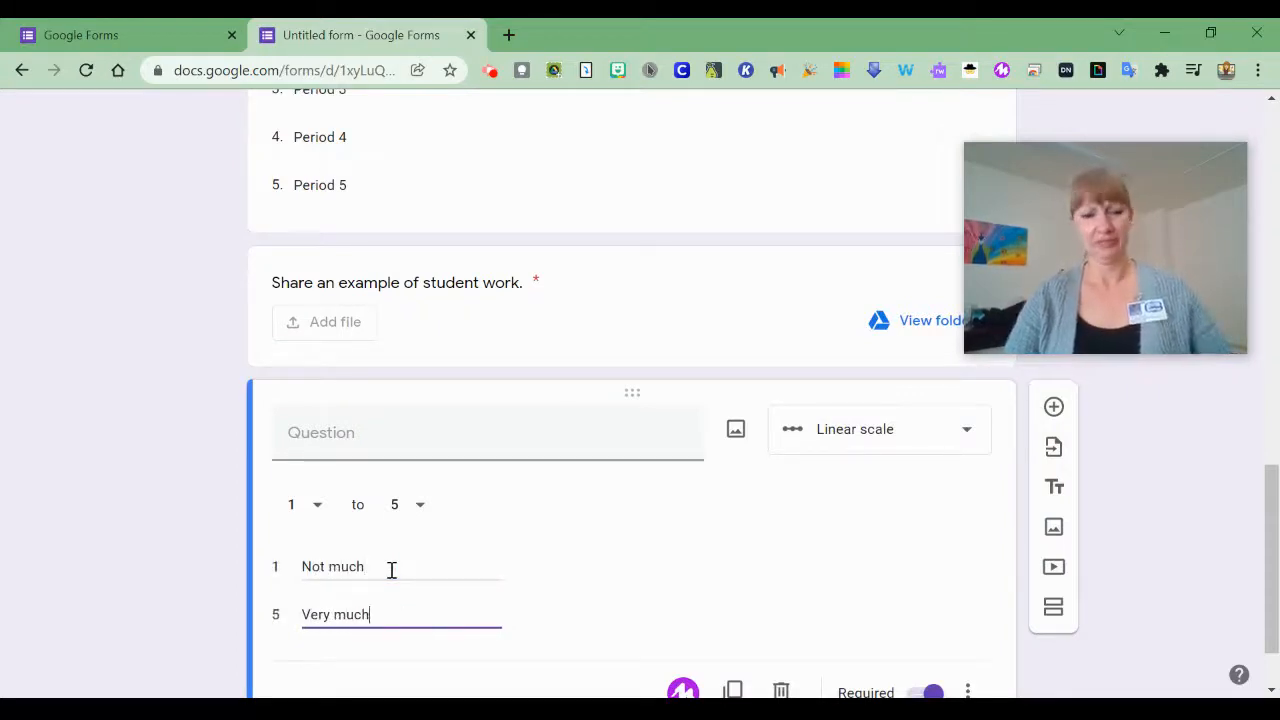
left_click(425, 453)
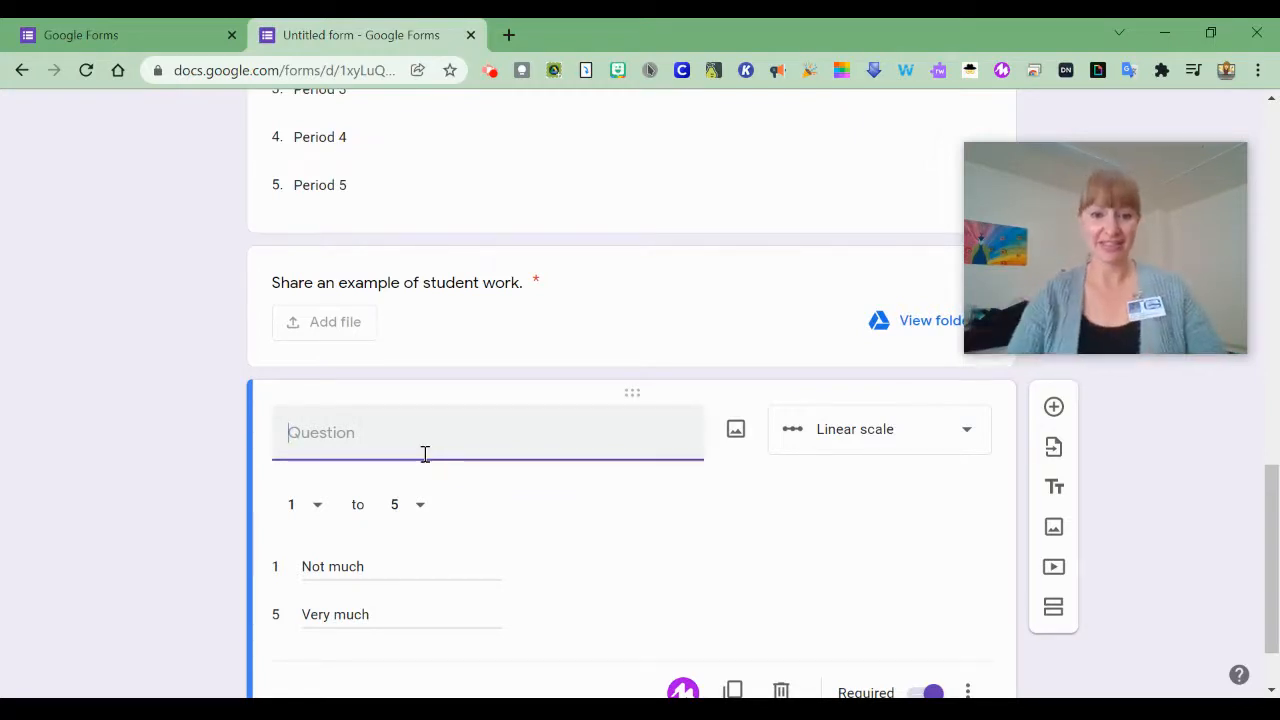
Step: Title the linear scale question "How often do you read?"
type("How ")
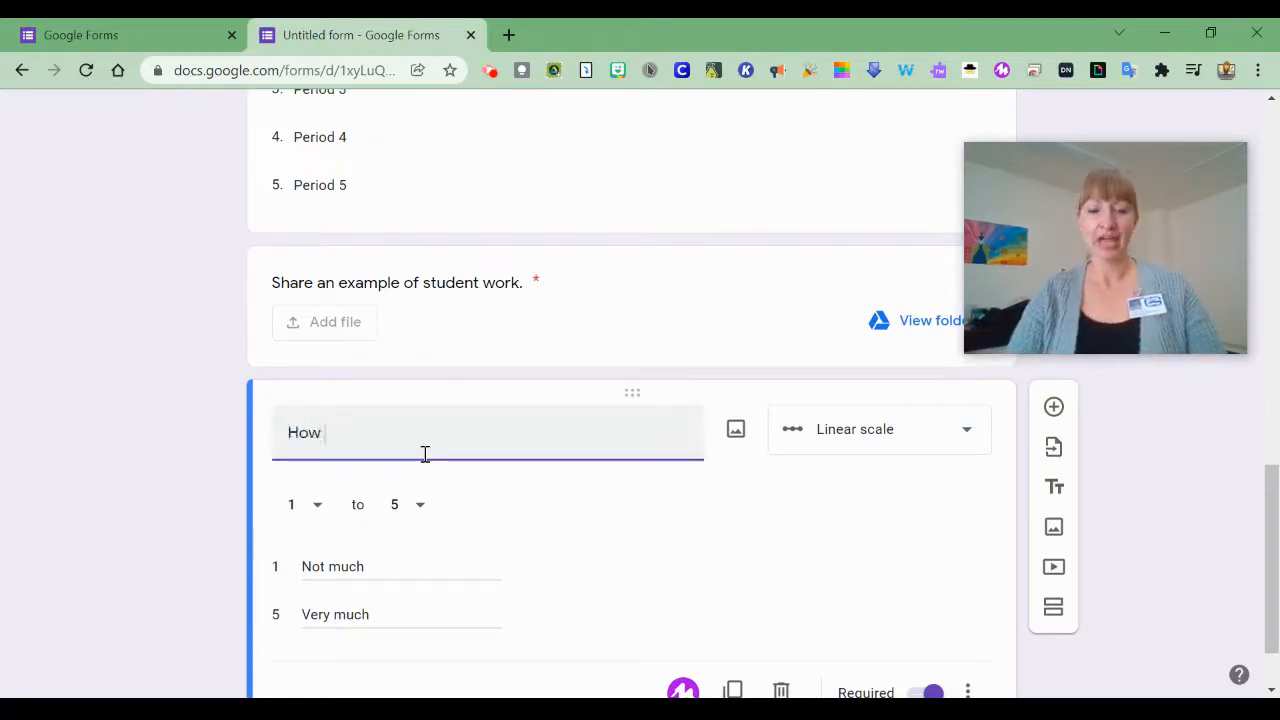
type("often do you read")
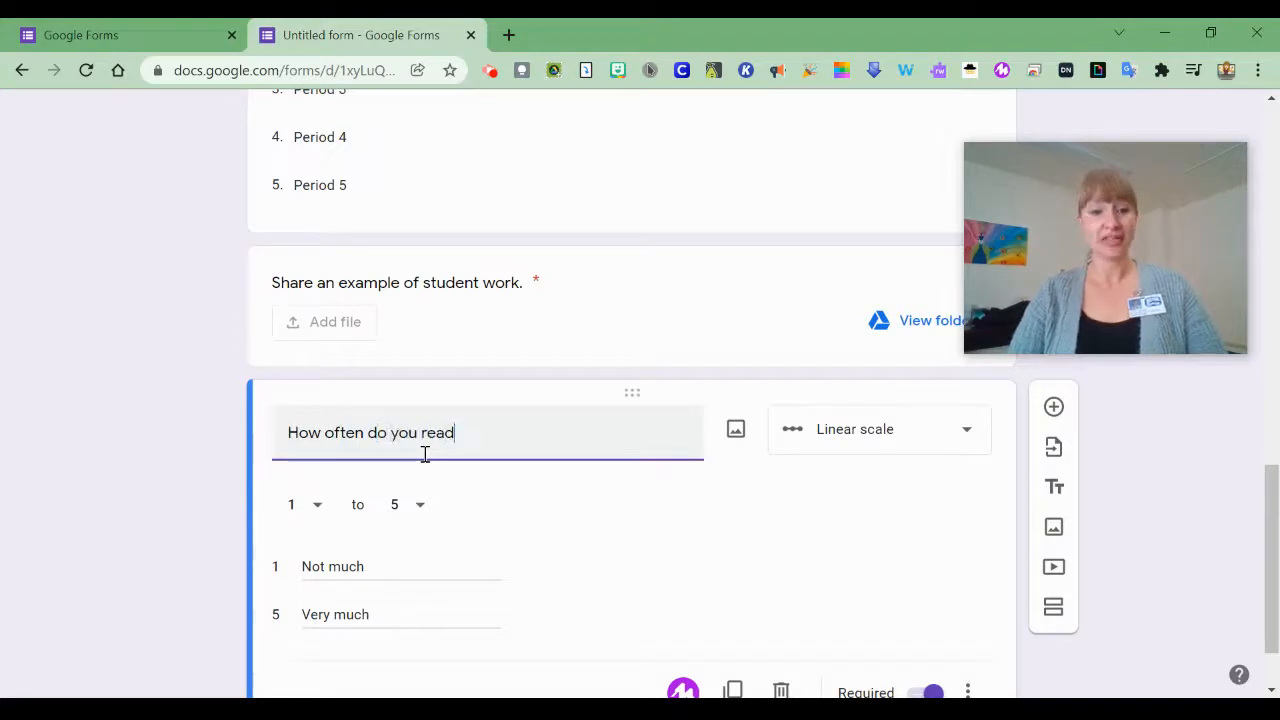
type("?")
Step: Add a new question below the linear scale question and set its type to Multiple choice grid
key("Return")
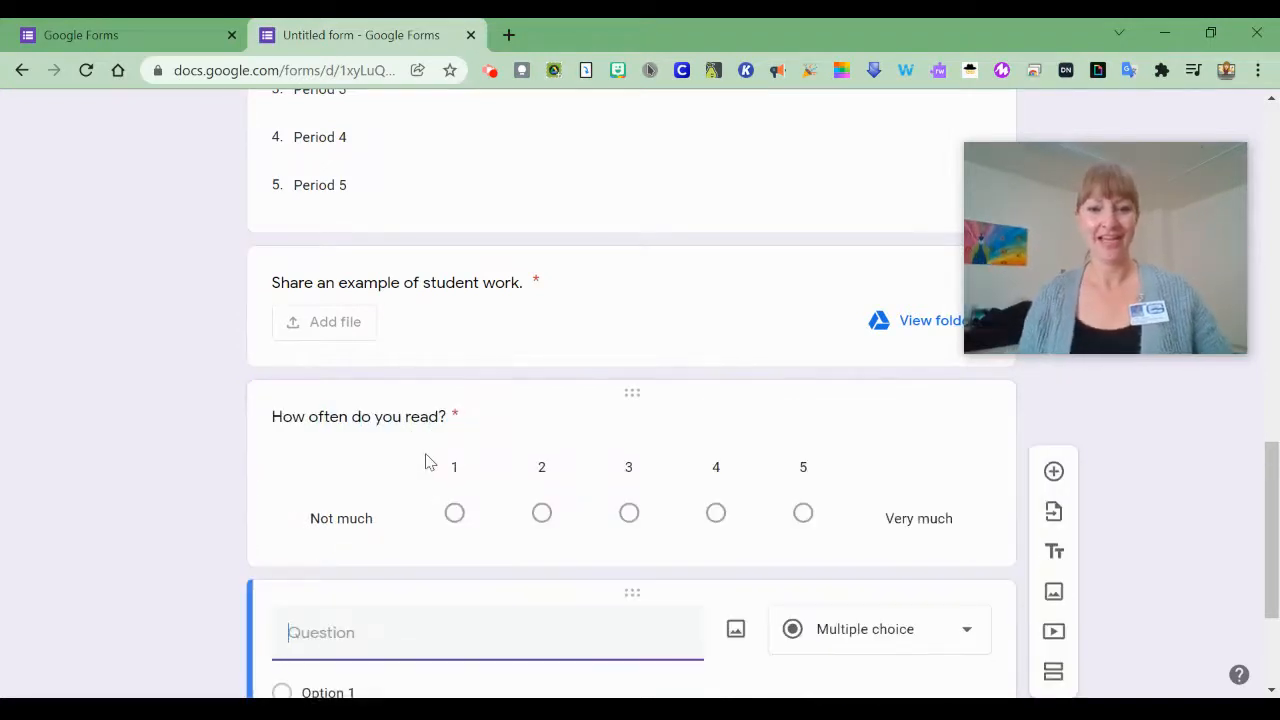
scroll(917, 498, "down", 1)
left_click(922, 537)
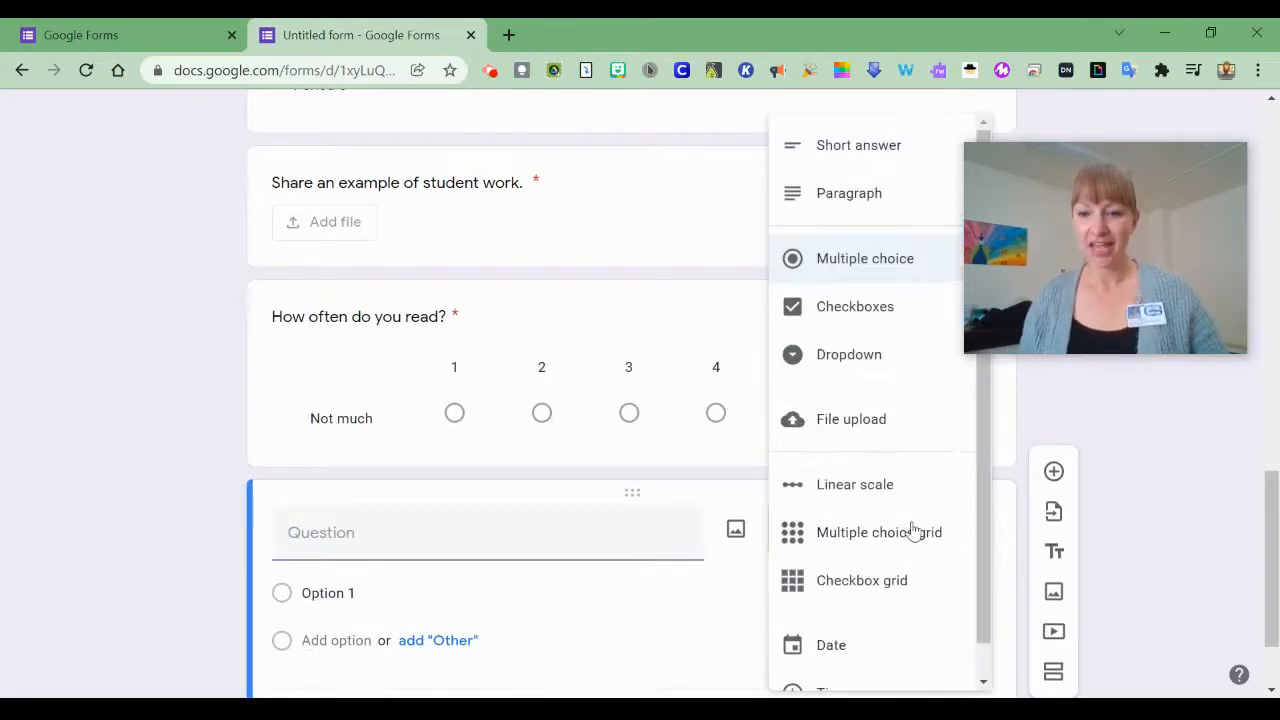
left_click(903, 531)
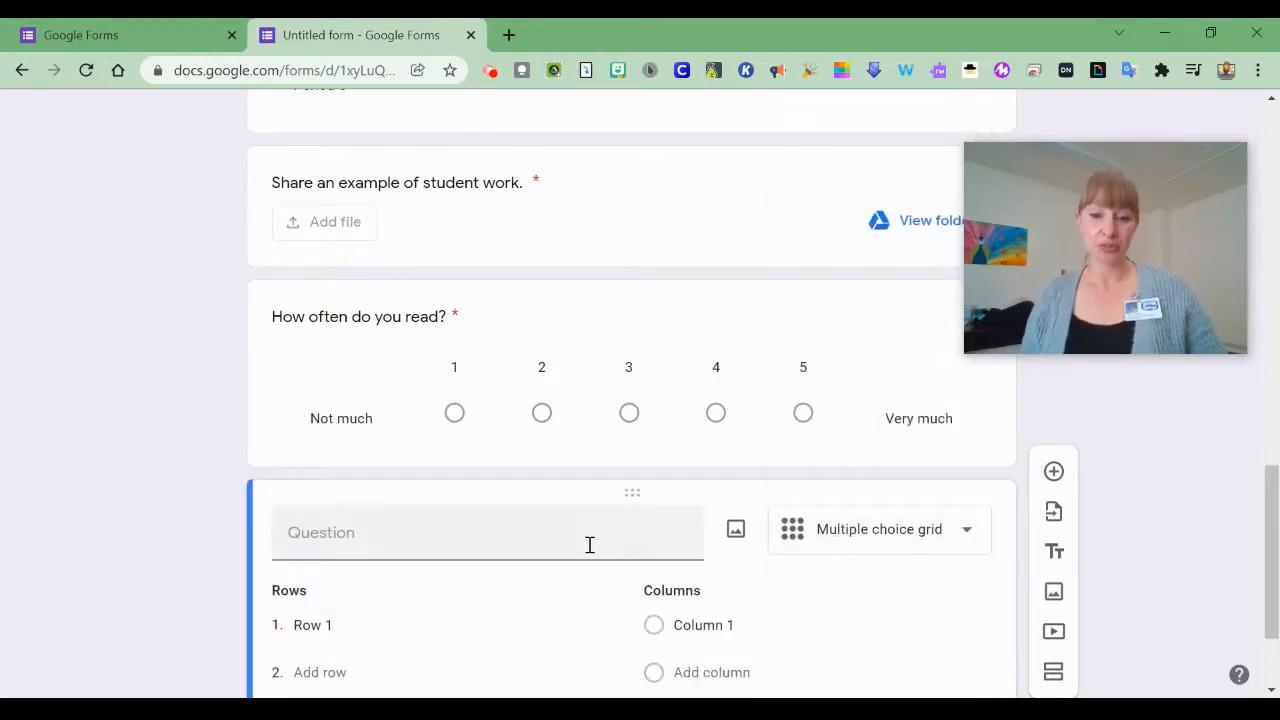
scroll(77, 432, "down", 1)
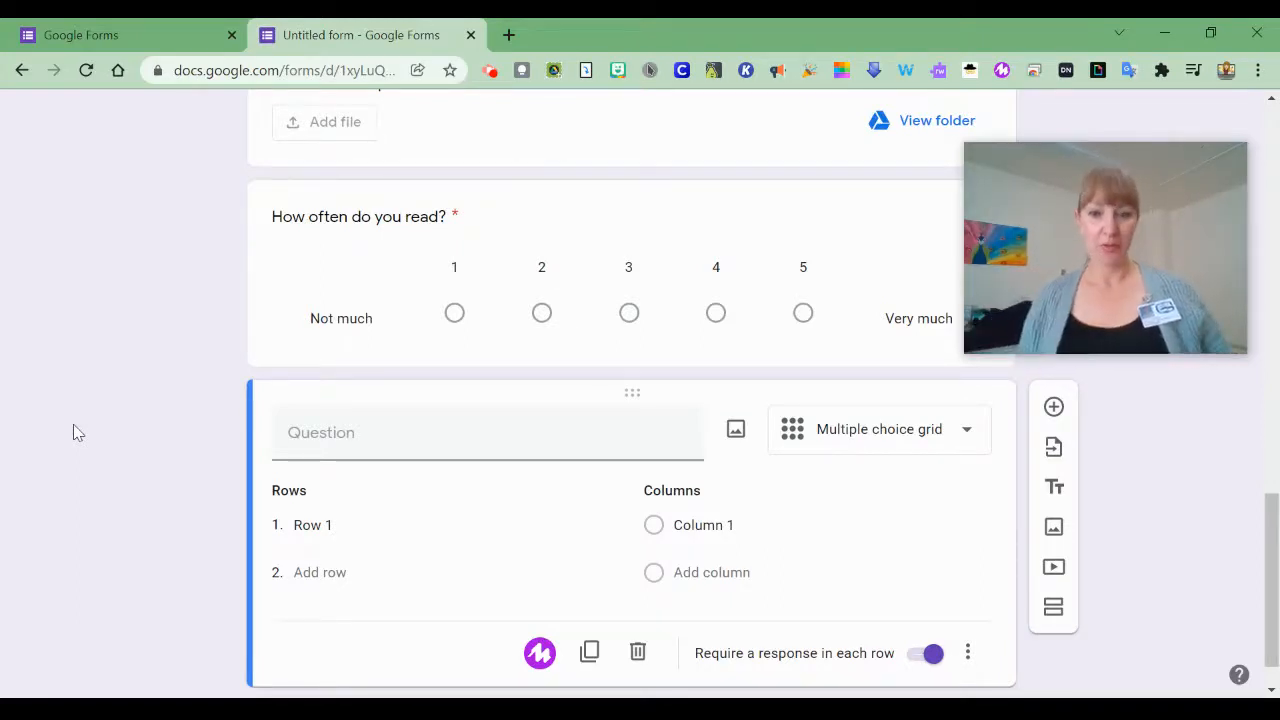
Step: Enter the multiple choice grid's columns as "Often", "Sometimes", "Rarely" and "Never"
left_click(691, 526)
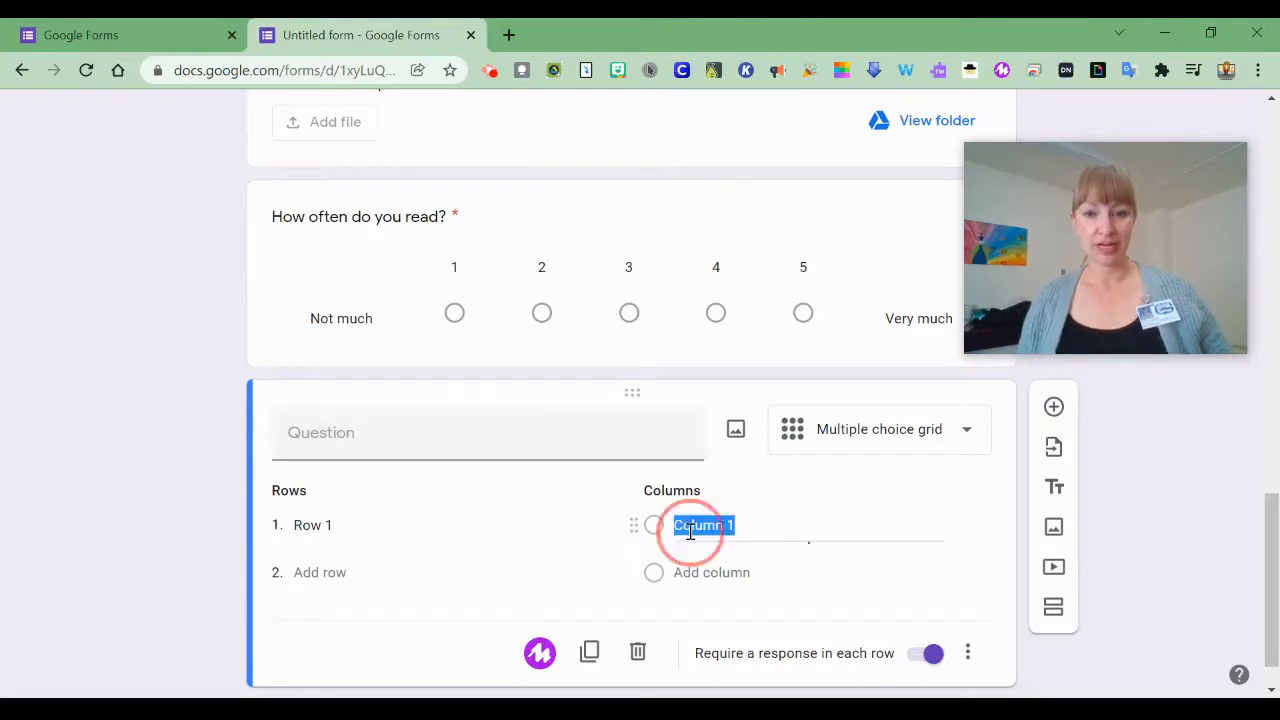
type("Often")
key("Return")
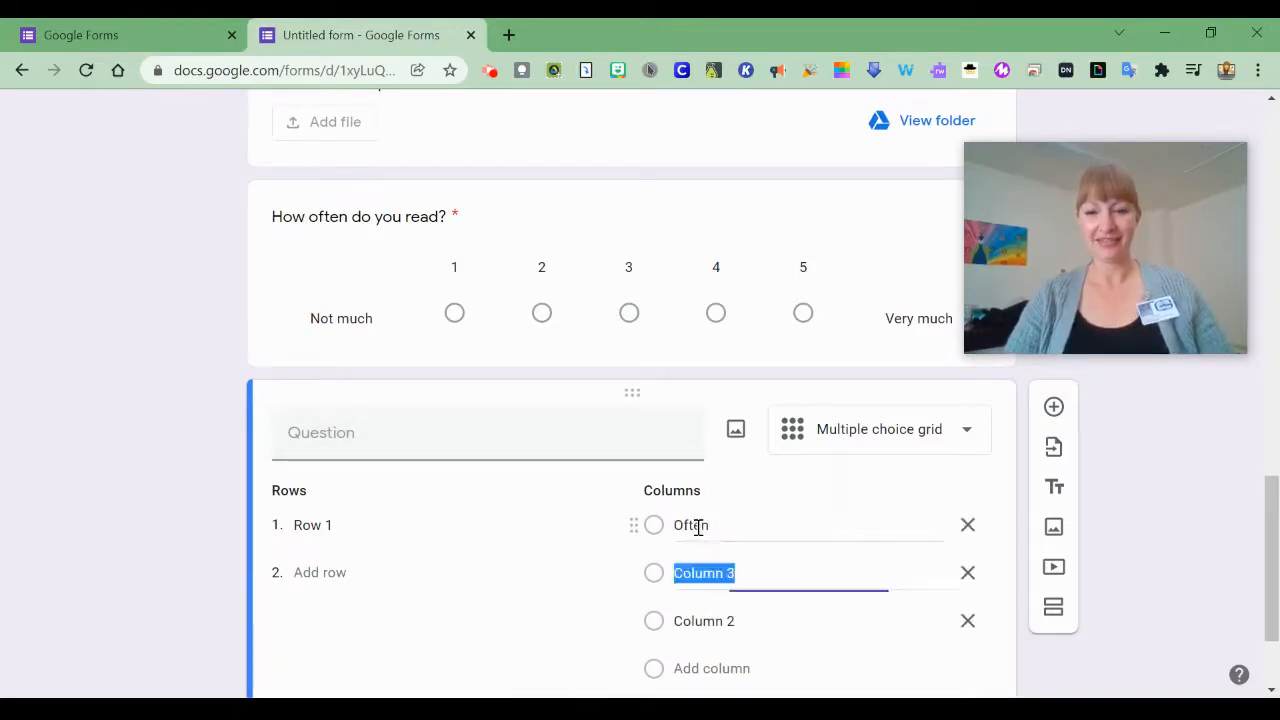
type("So")
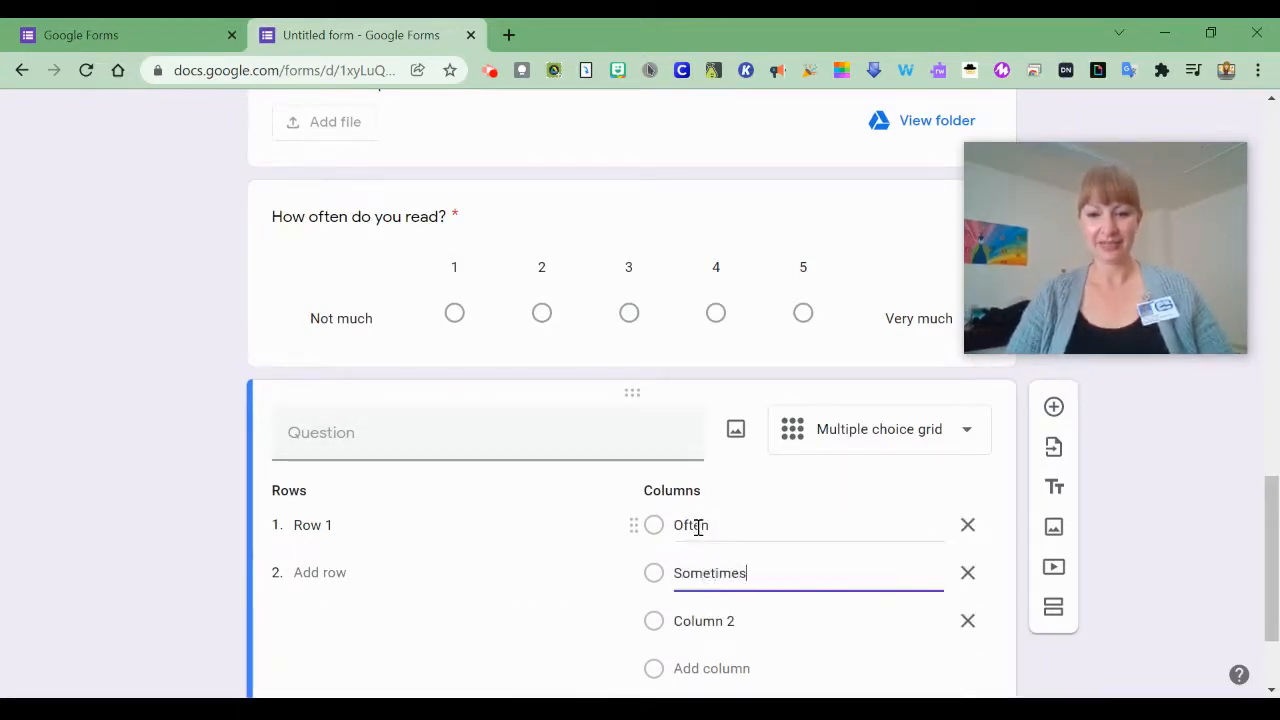
type("metimes")
key("Return")
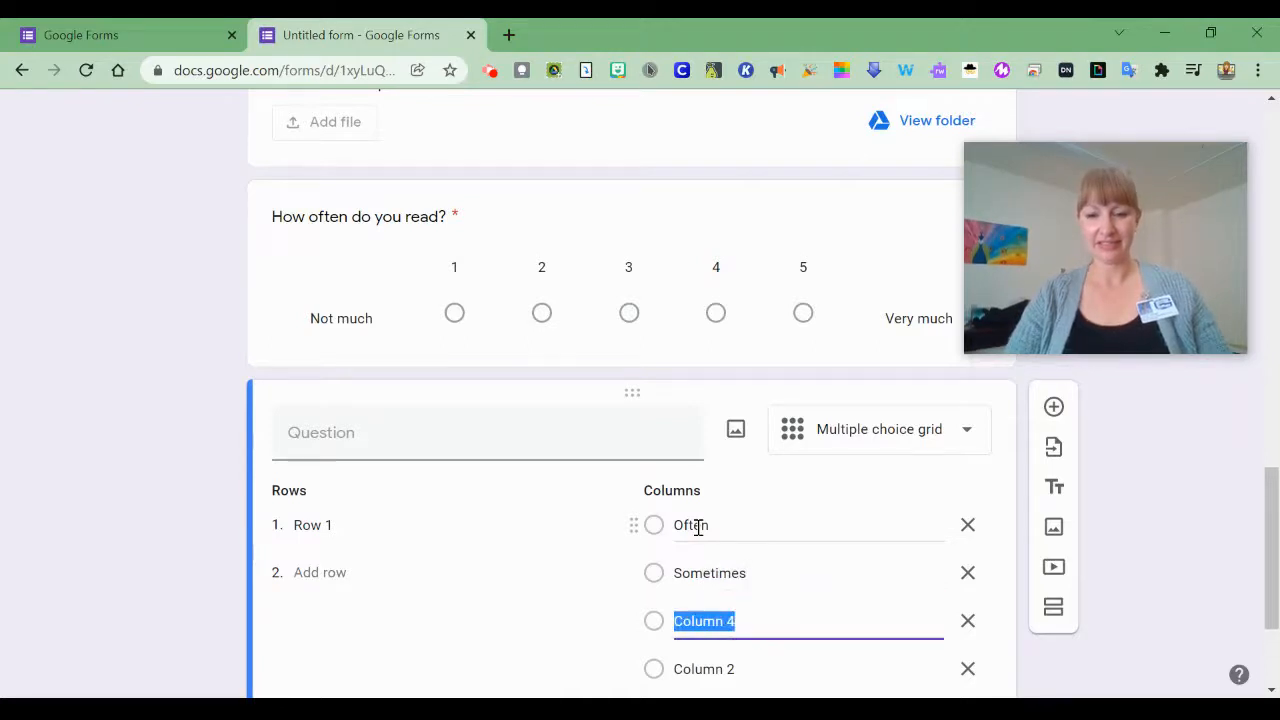
type("Rarely")
key("Return")
type("N")
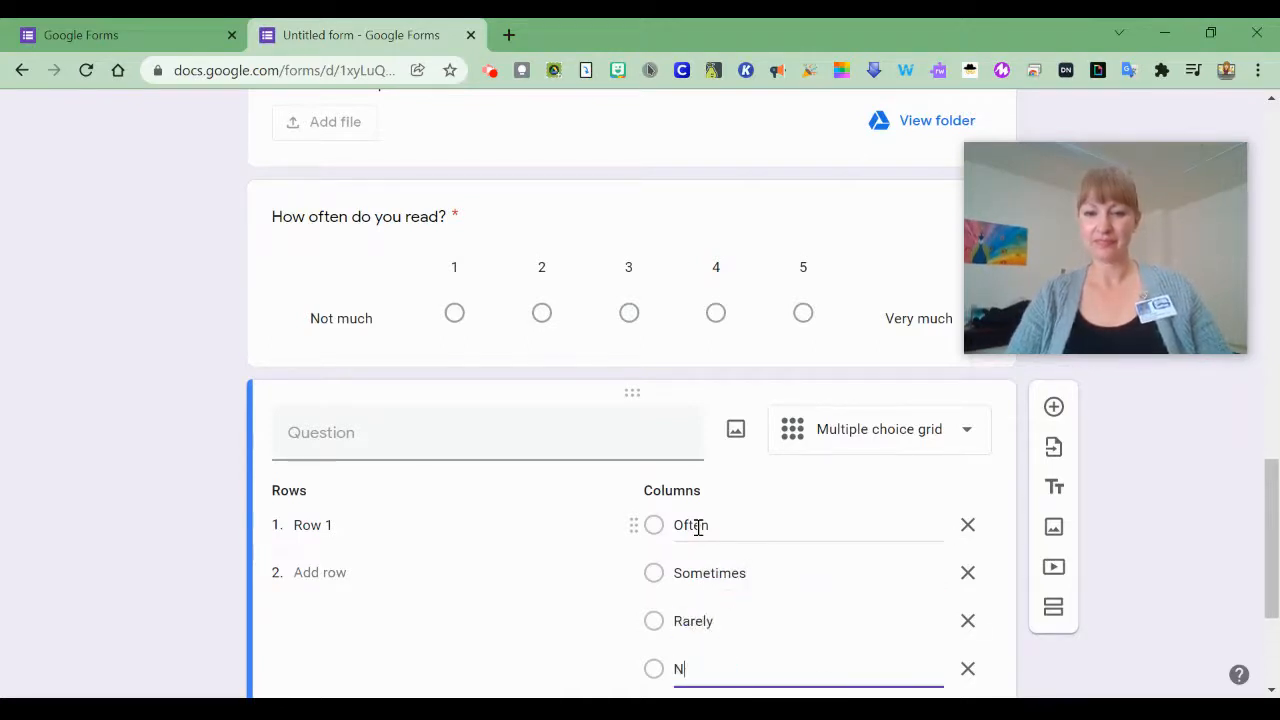
type("ever")
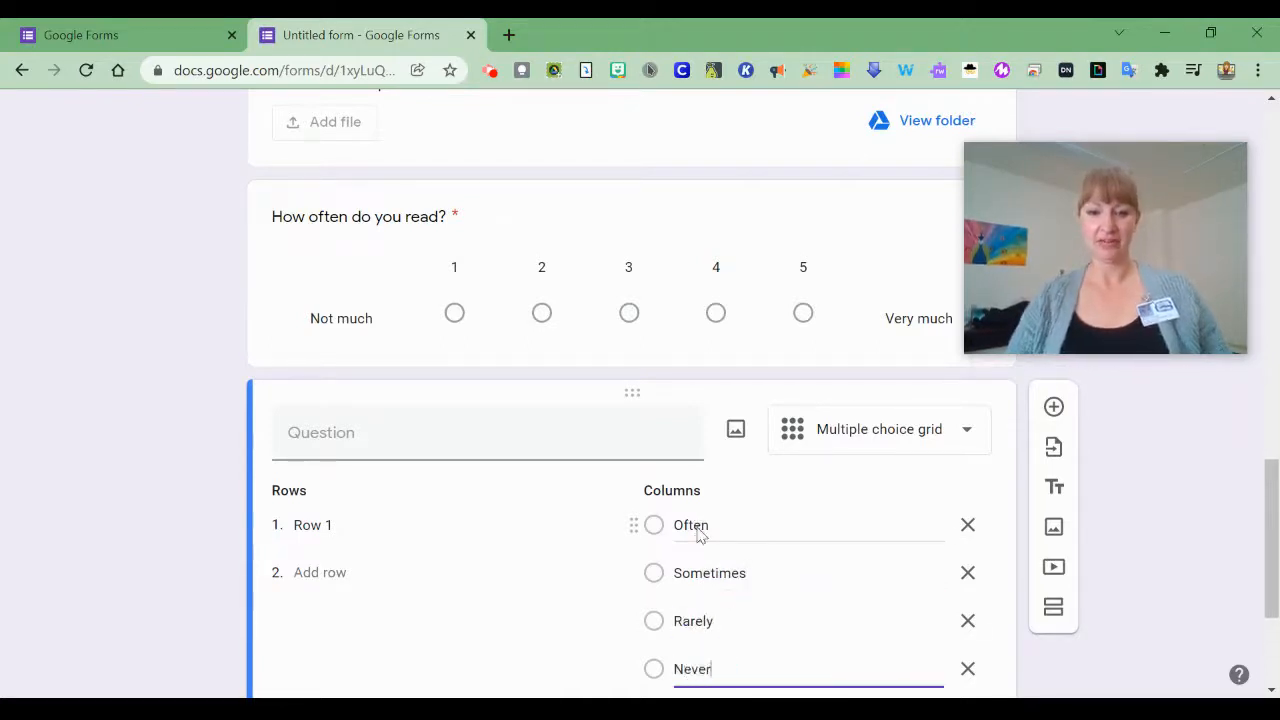
Step: Title the multiple choice grid question "Select one answer"
left_click(326, 447)
type("Select ")
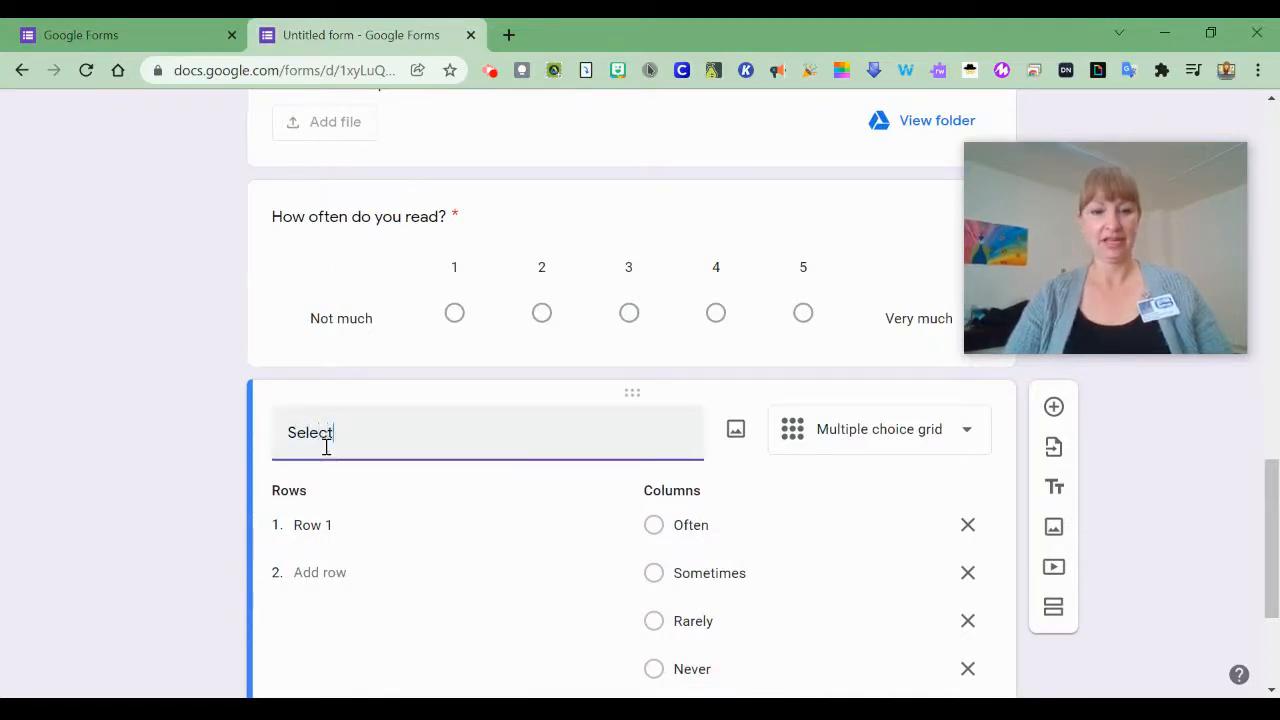
type("one answer")
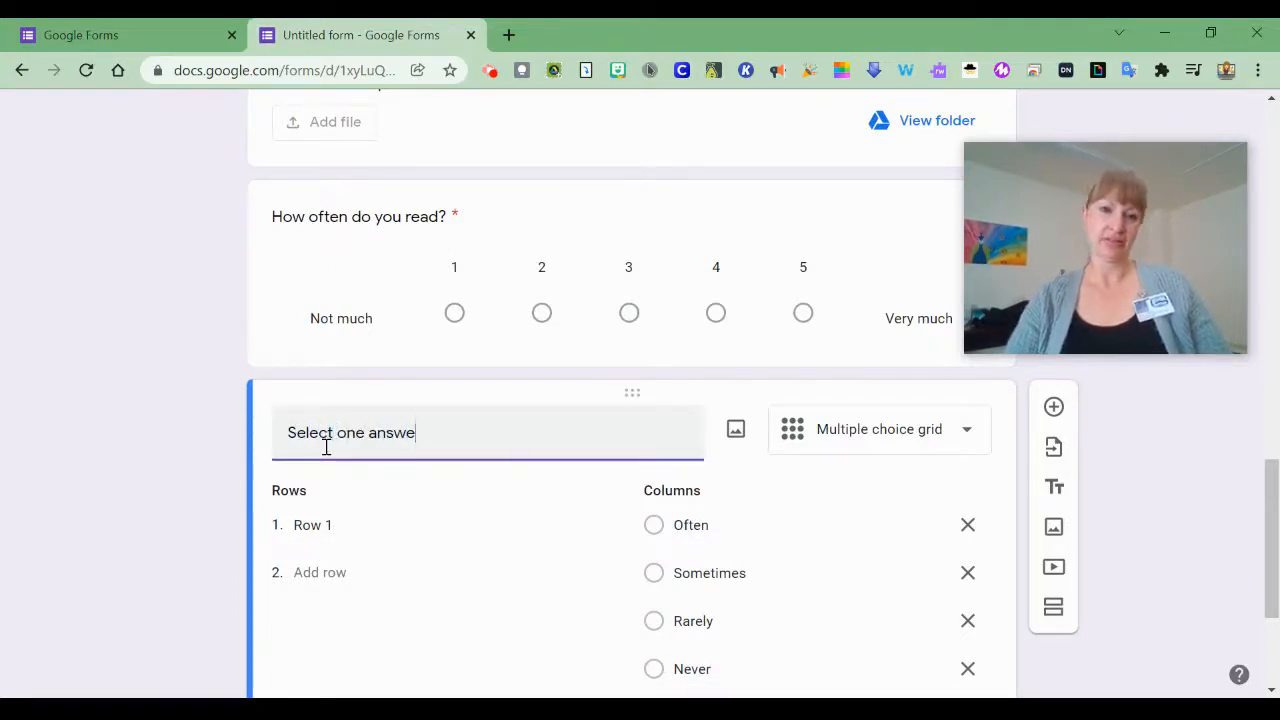
Step: Enter "How often do you read?" and "How often do you watch TV?" as the grid's first two rows
left_click(311, 527)
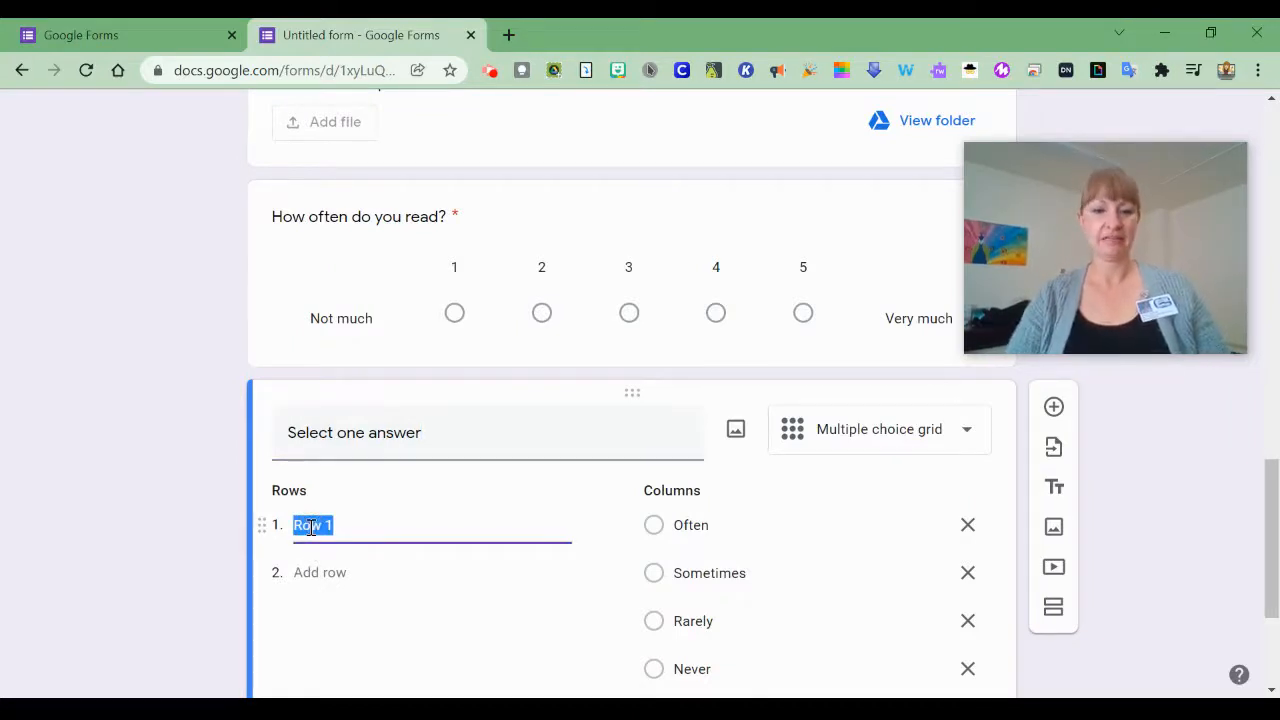
type("How often do you read?")
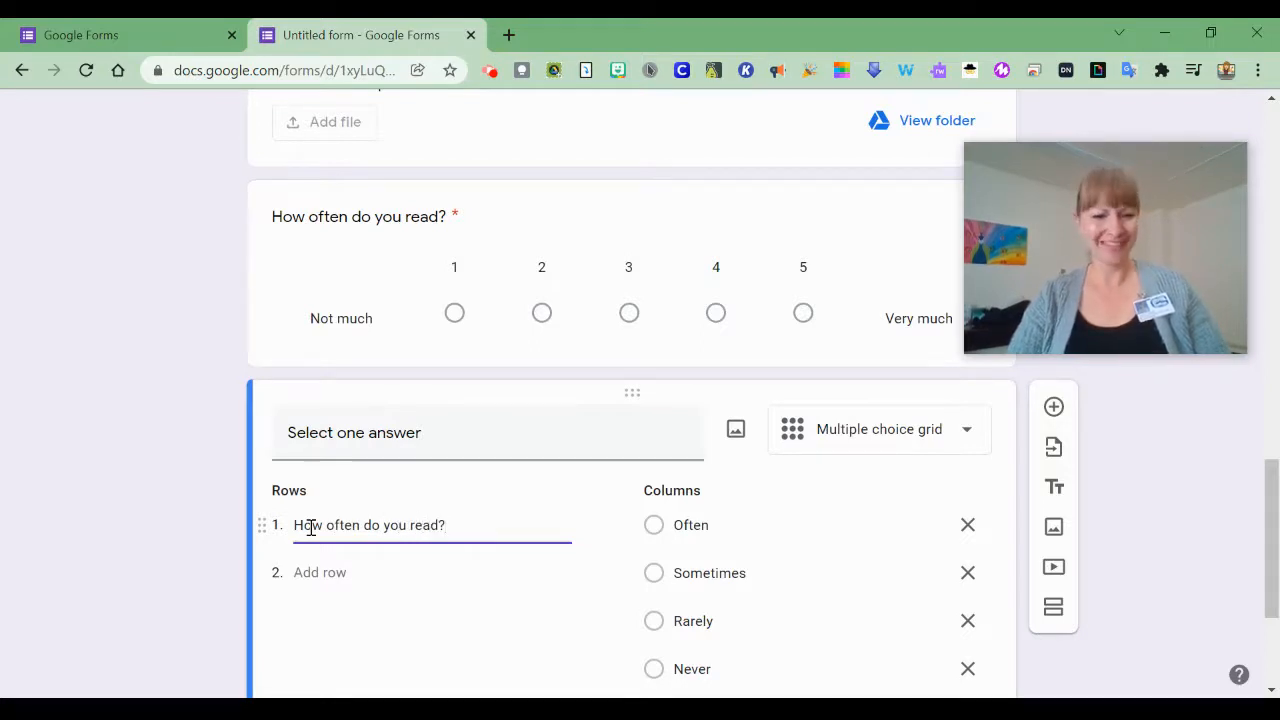
left_click(314, 572)
type("H")
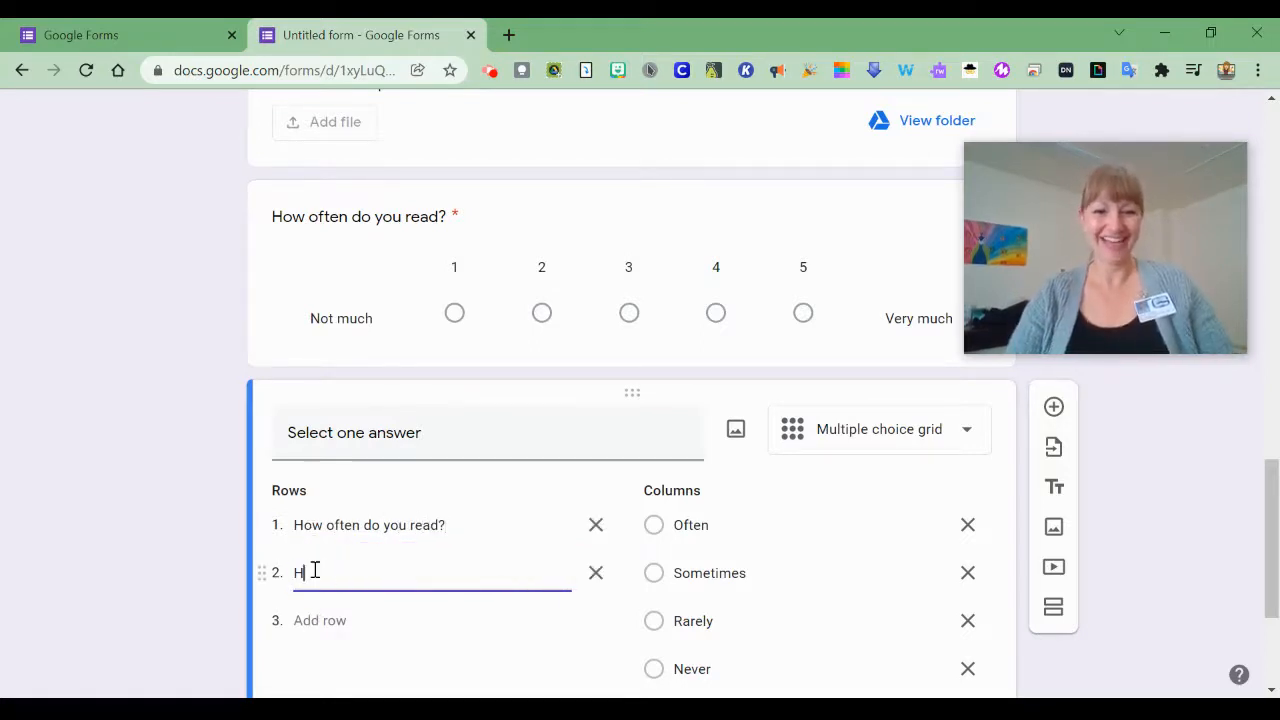
type("ow often do you watch T")
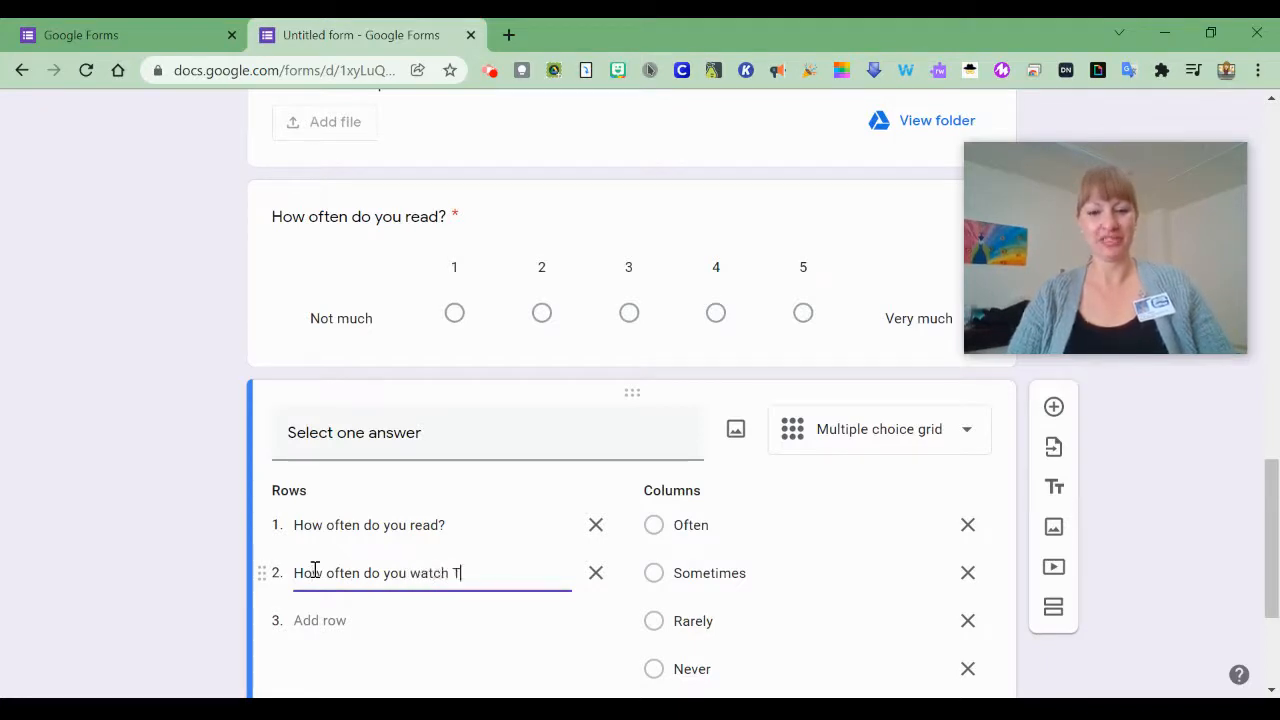
type("V?")
Step: Add "How often do you walk outside?" as the grid's third row and insert a new question below the grid
key("Return")
type("How ")
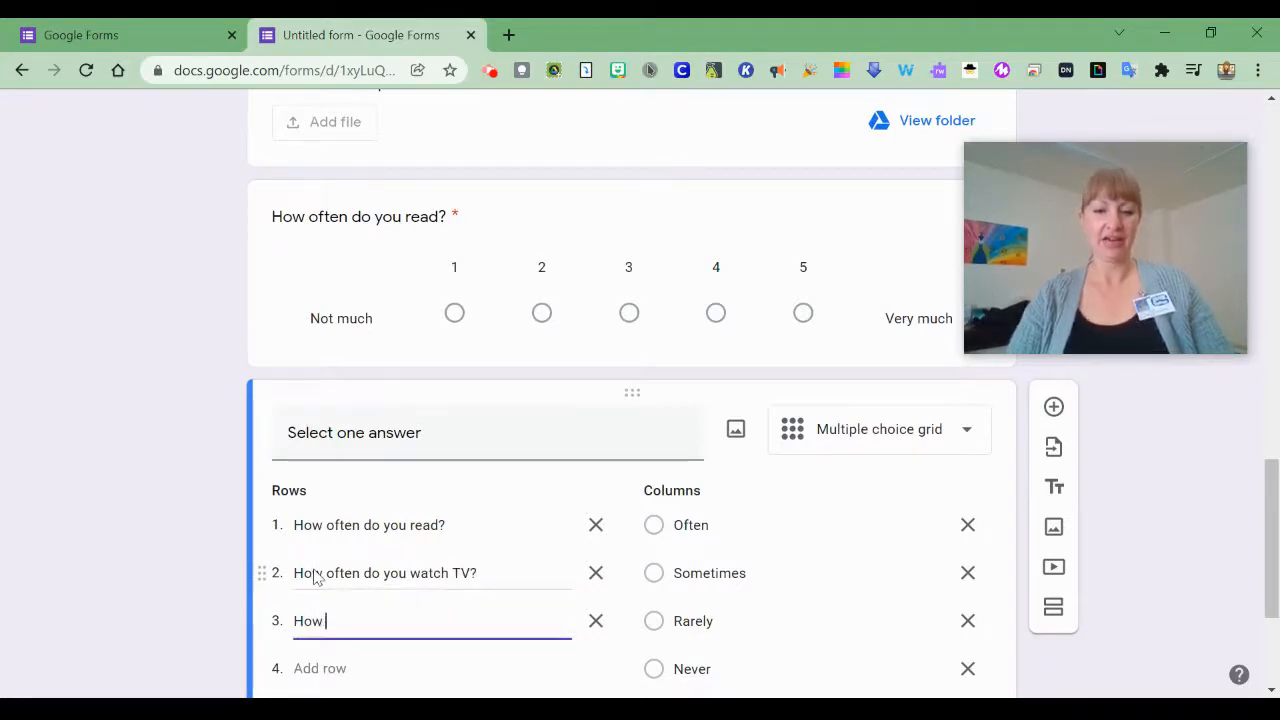
type("often do")
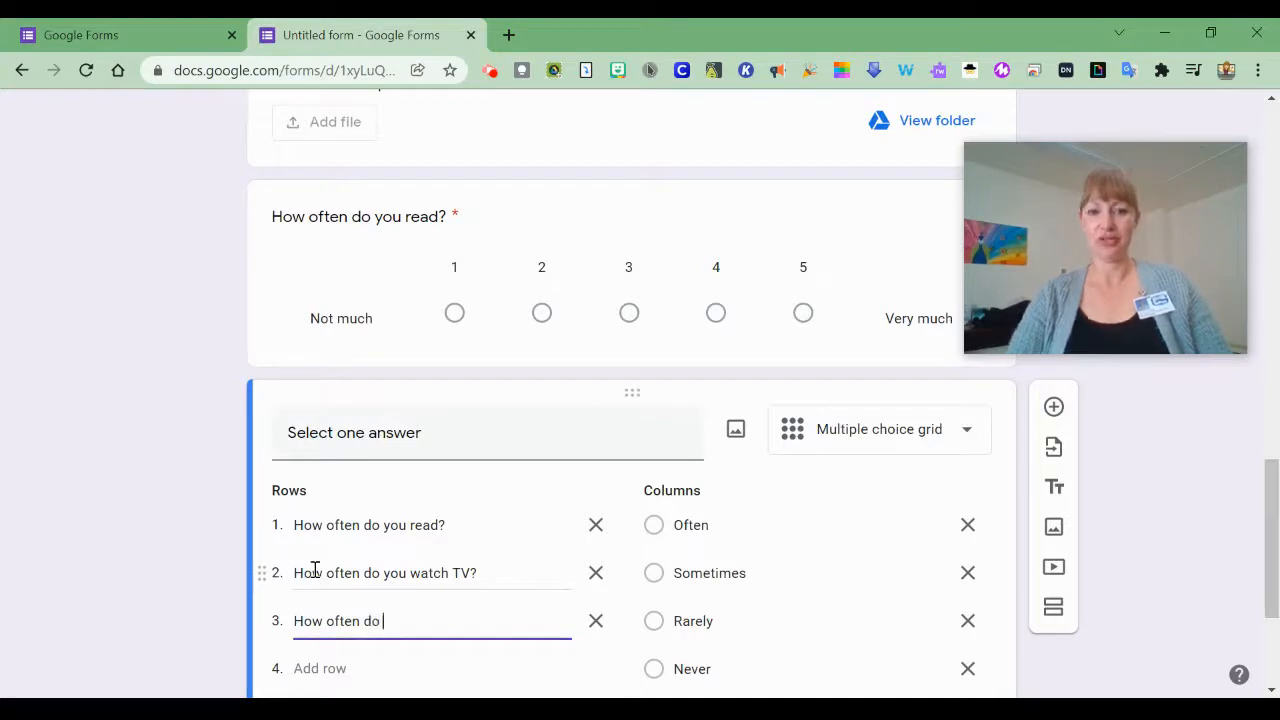
type(" you g")
key("BackSpace")
type("wa")
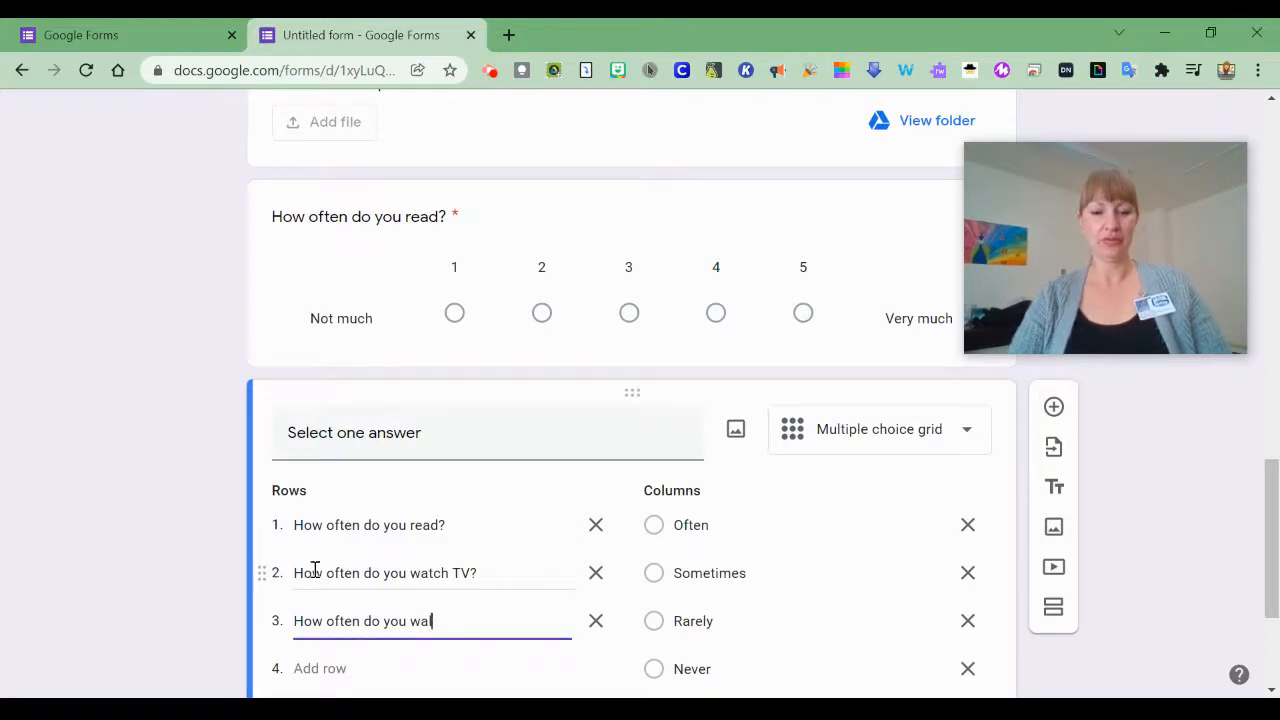
type("lk outsid")
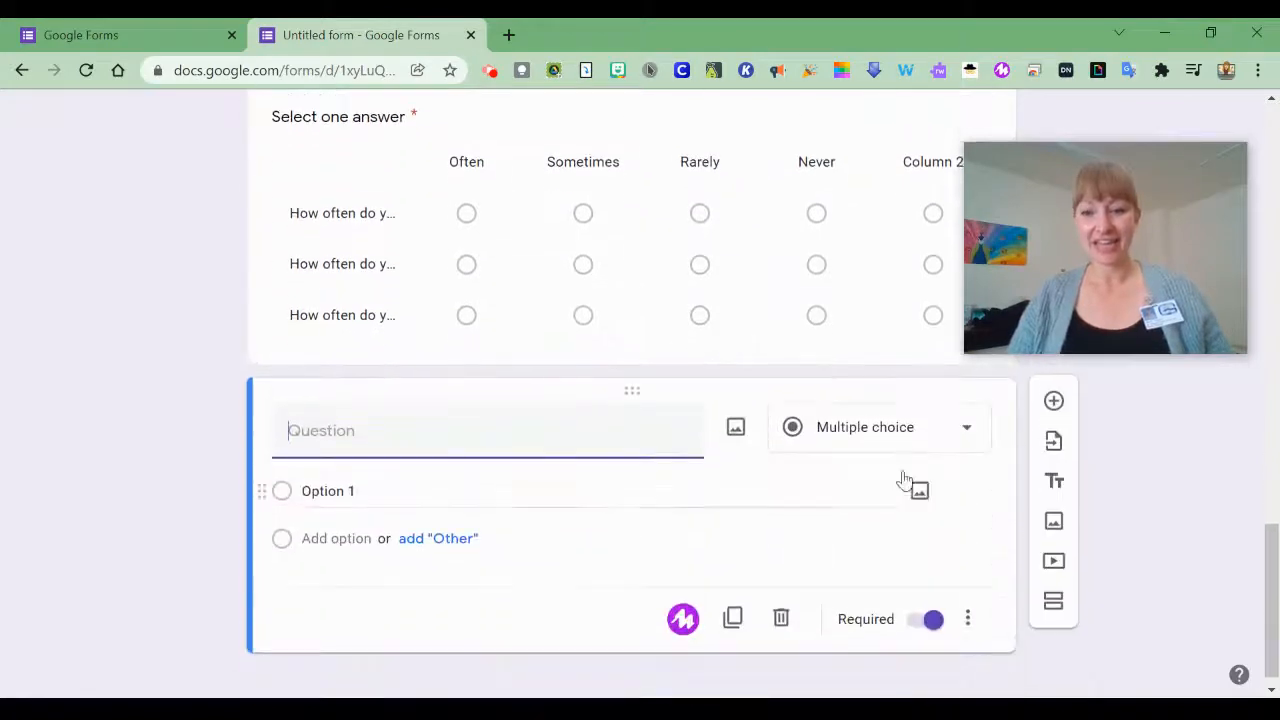
Step: Open the "Select one answer" grid to check its full row texts and columns, and compare them with its finished layout
scroll(342, 280, "up", 2)
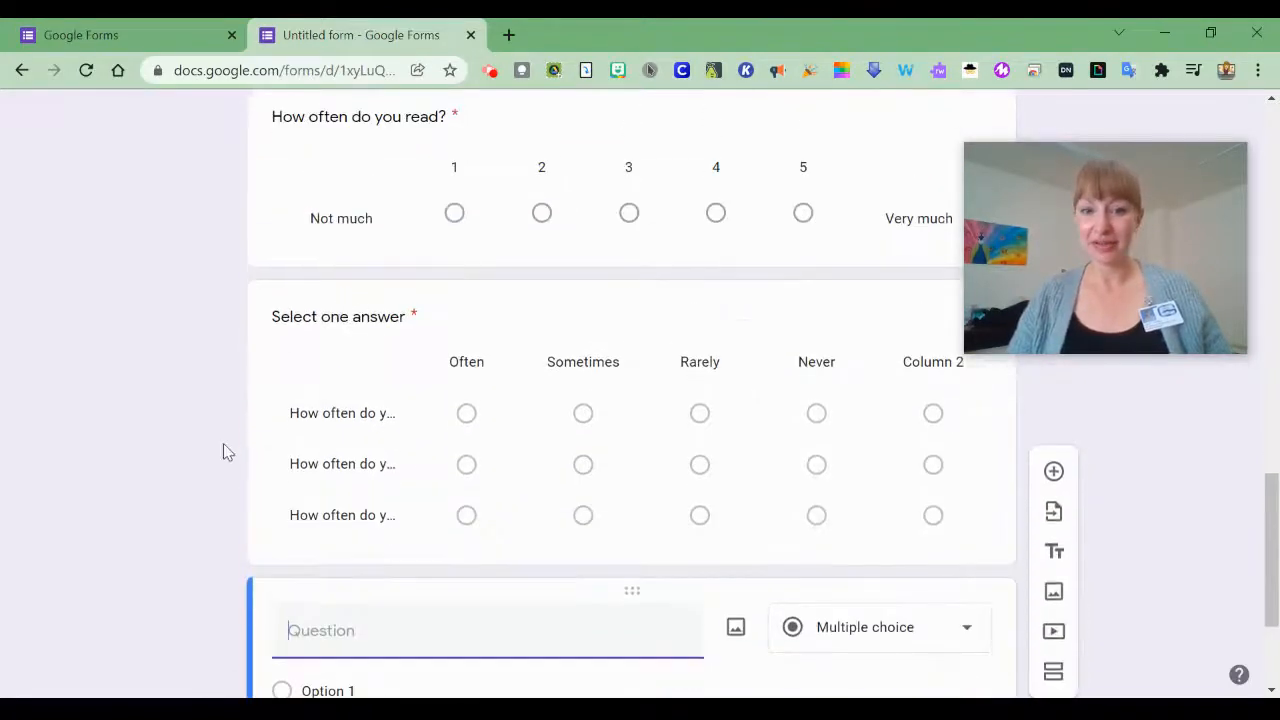
left_click(322, 418)
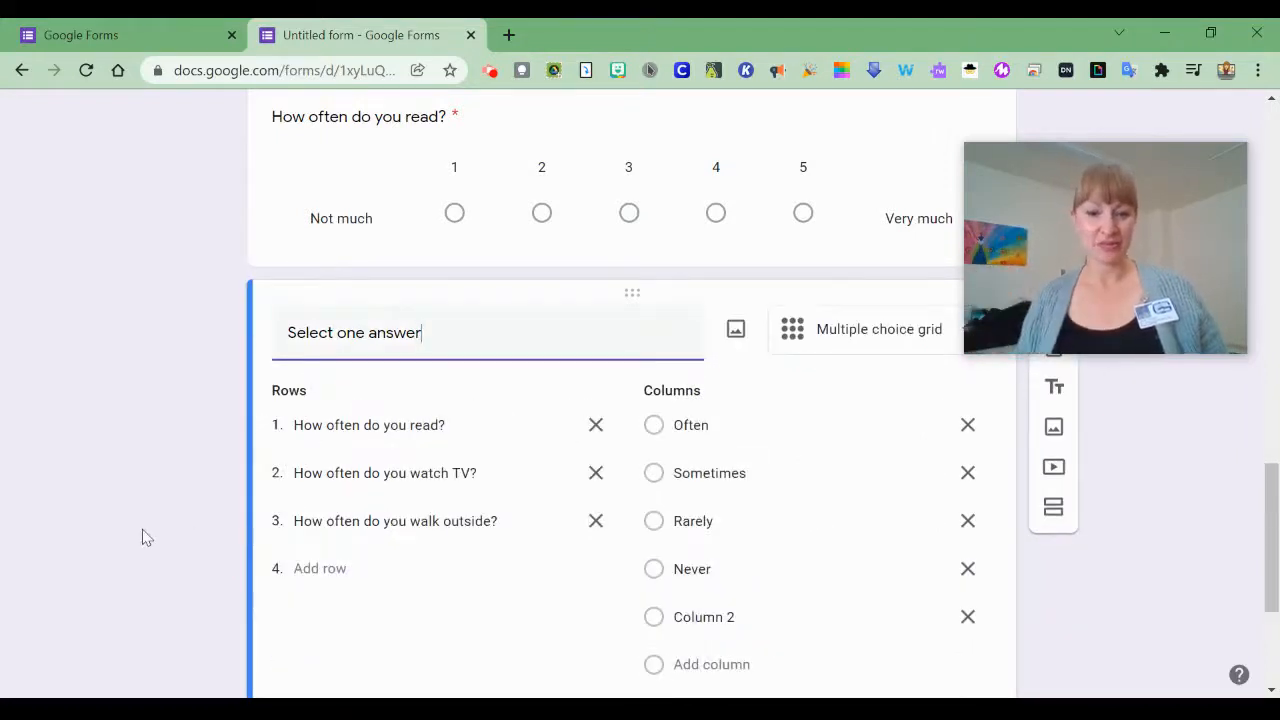
scroll(268, 552, "down", 3)
left_click(306, 553)
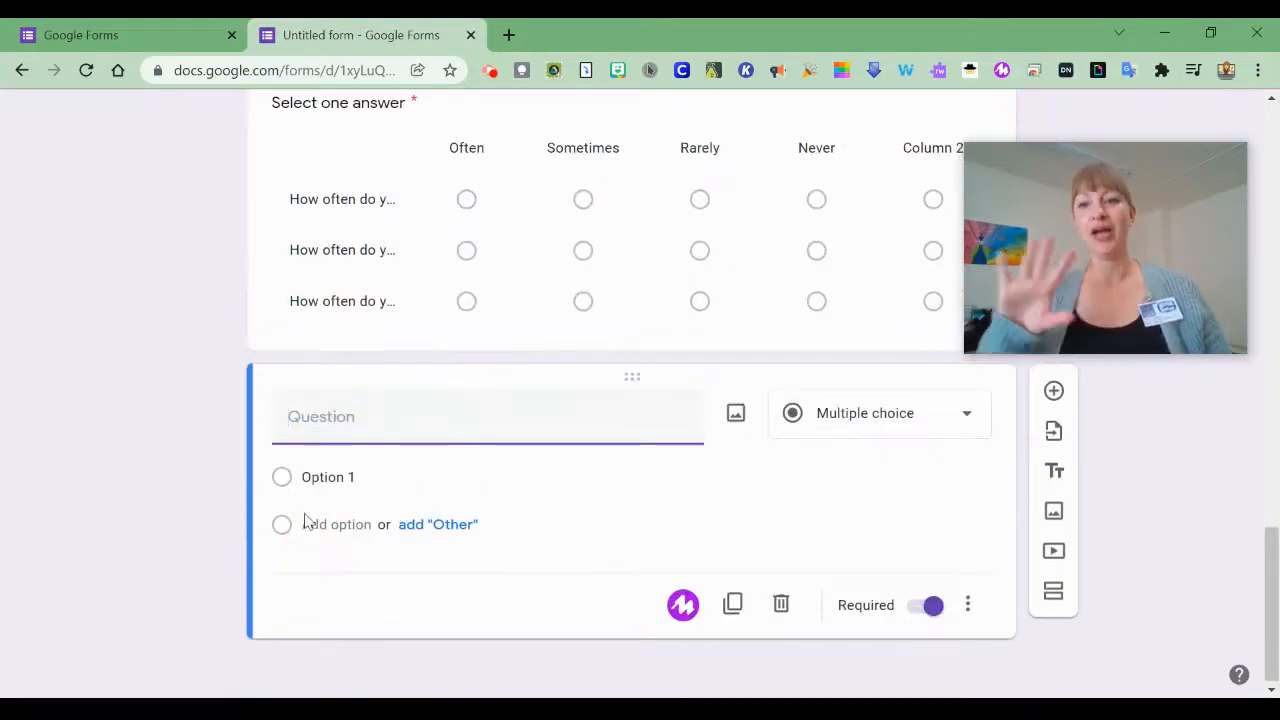
scroll(497, 411, "up", 3)
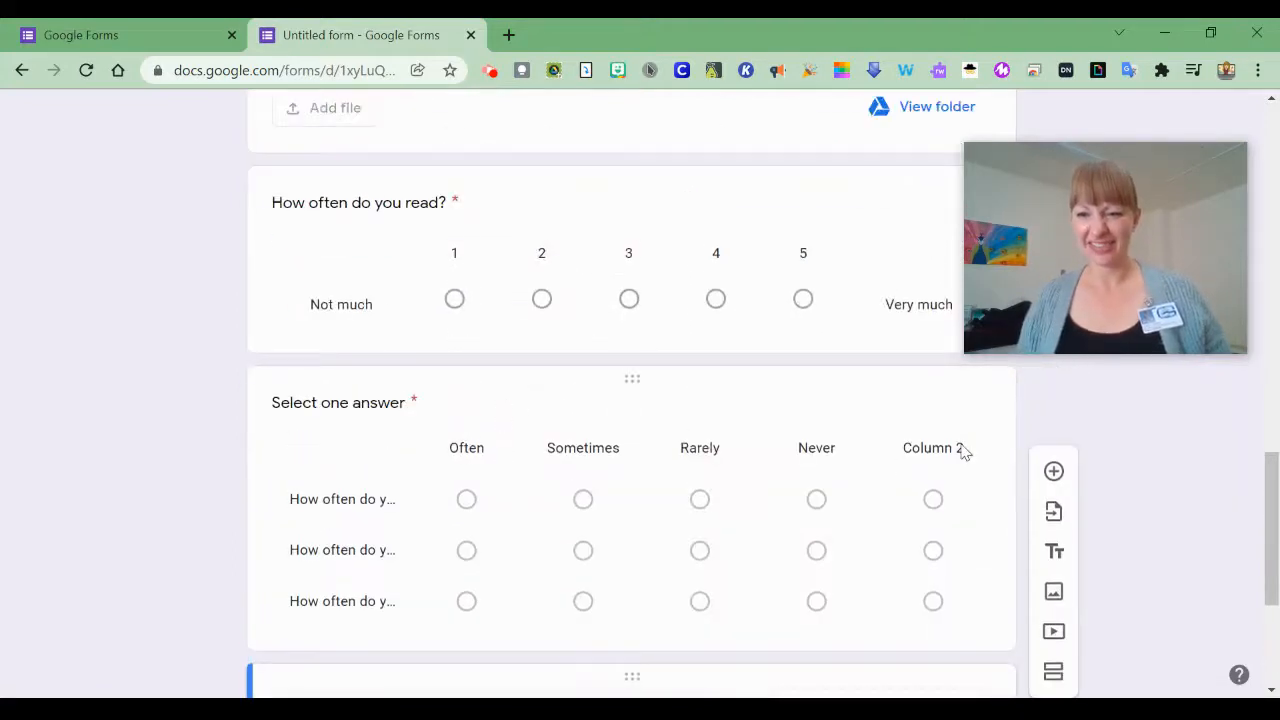
Step: Remove the leftover "Column 2" from the "Select one answer" grid
left_click(343, 405)
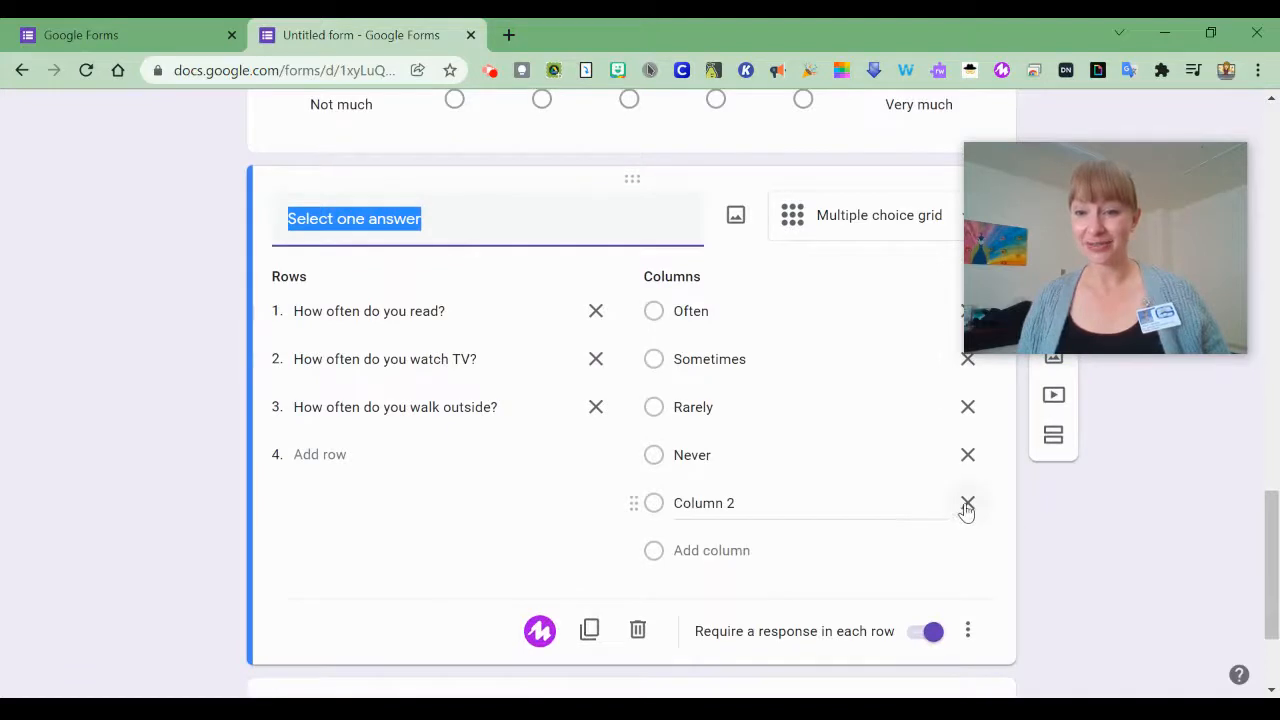
left_click(967, 503)
scroll(766, 486, "down", 1)
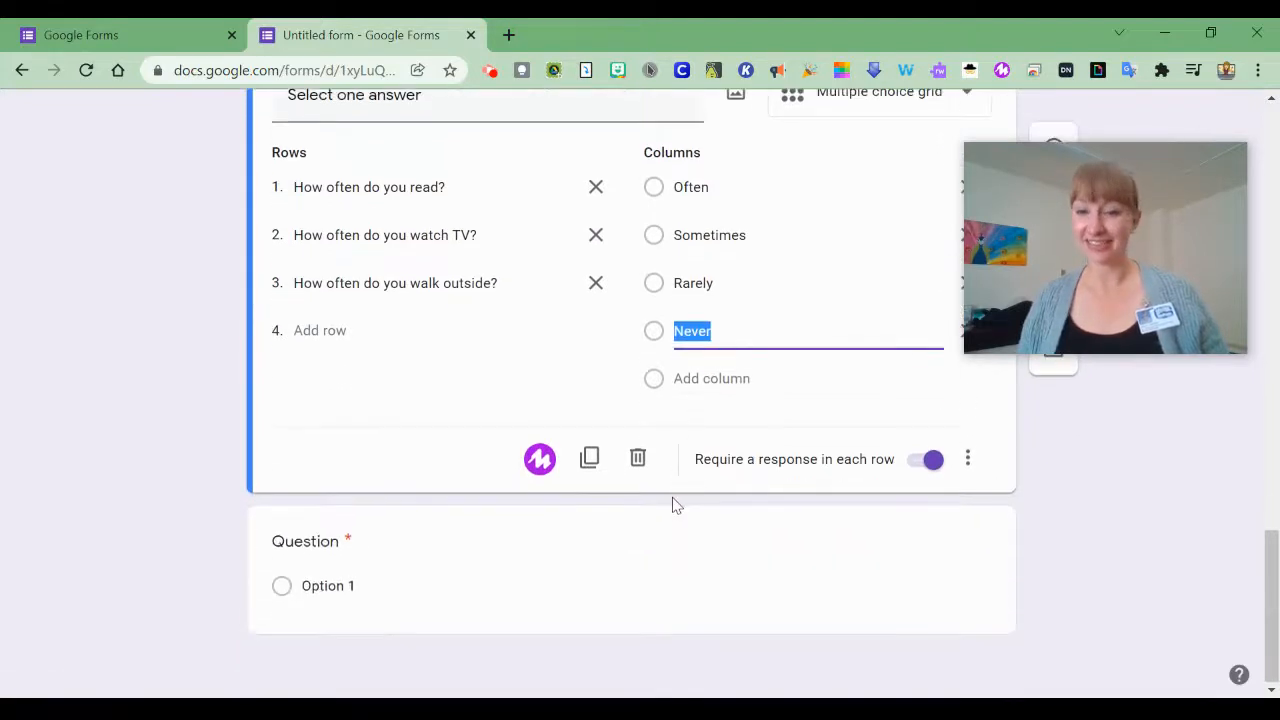
left_click(159, 525)
Step: Set the type of the empty question below the "Select one answer" grid to Checkbox grid
left_click(300, 552)
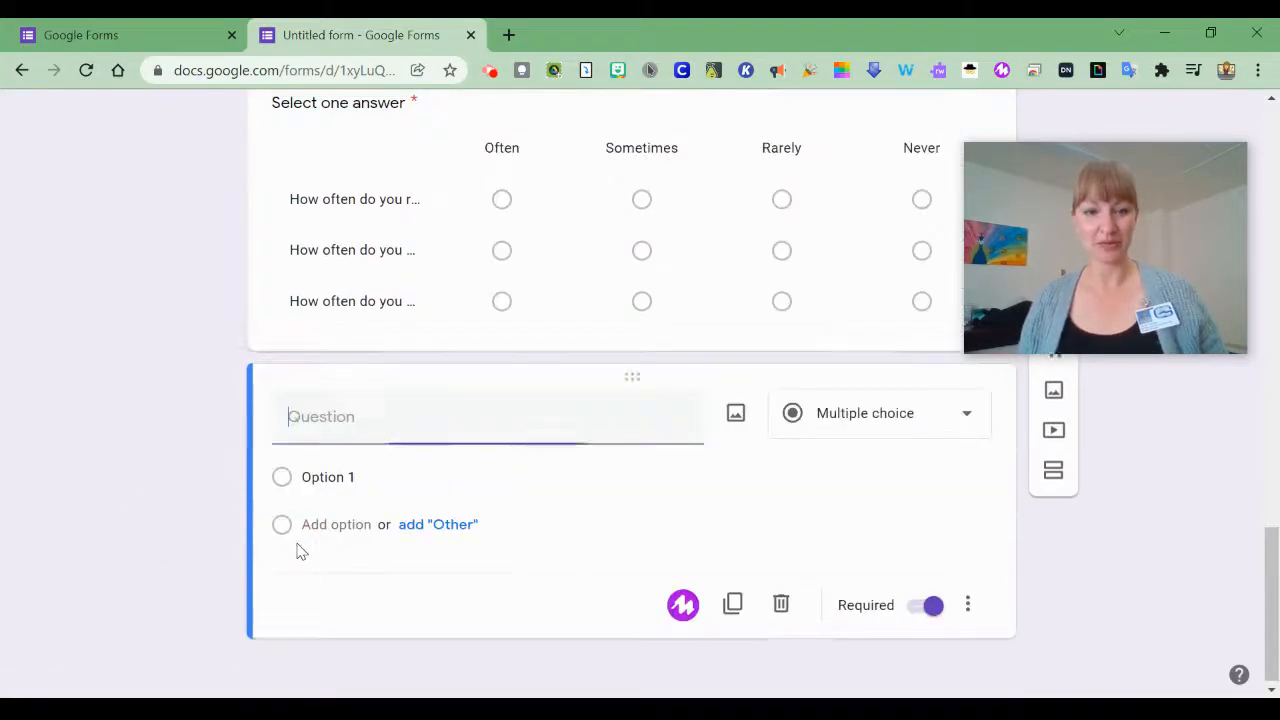
scroll(297, 549, "up", 1)
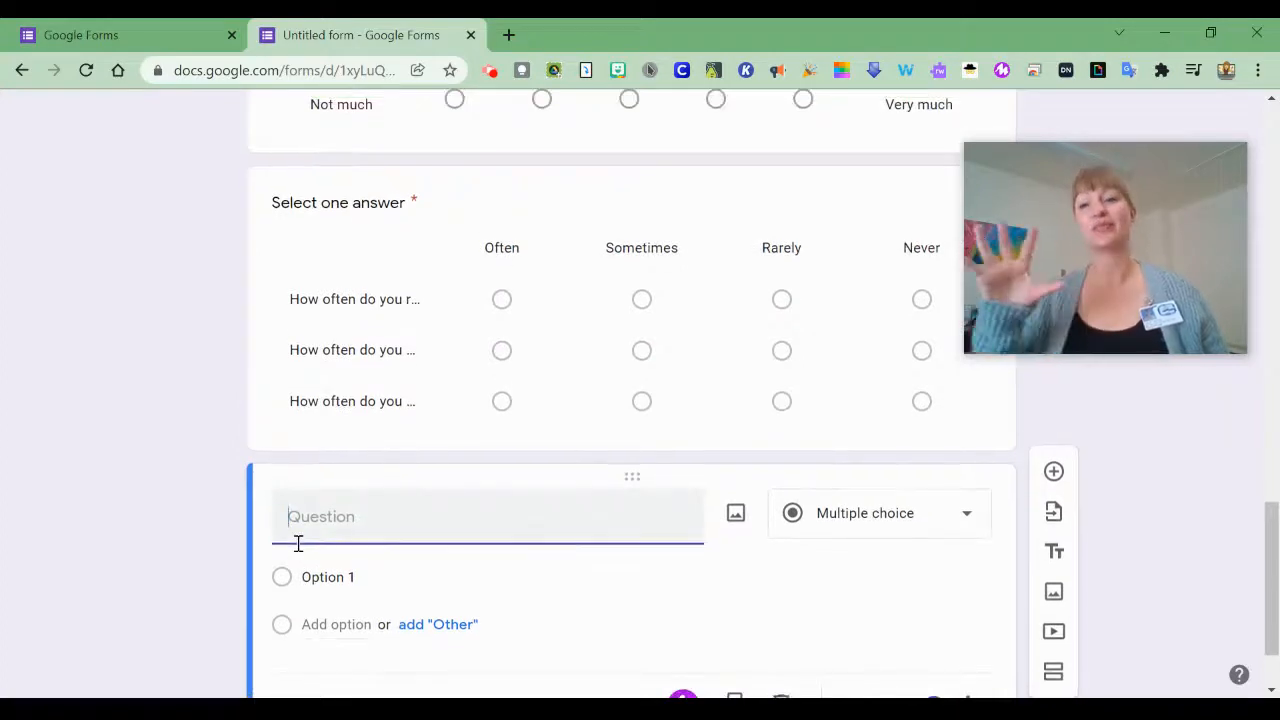
left_click(826, 530)
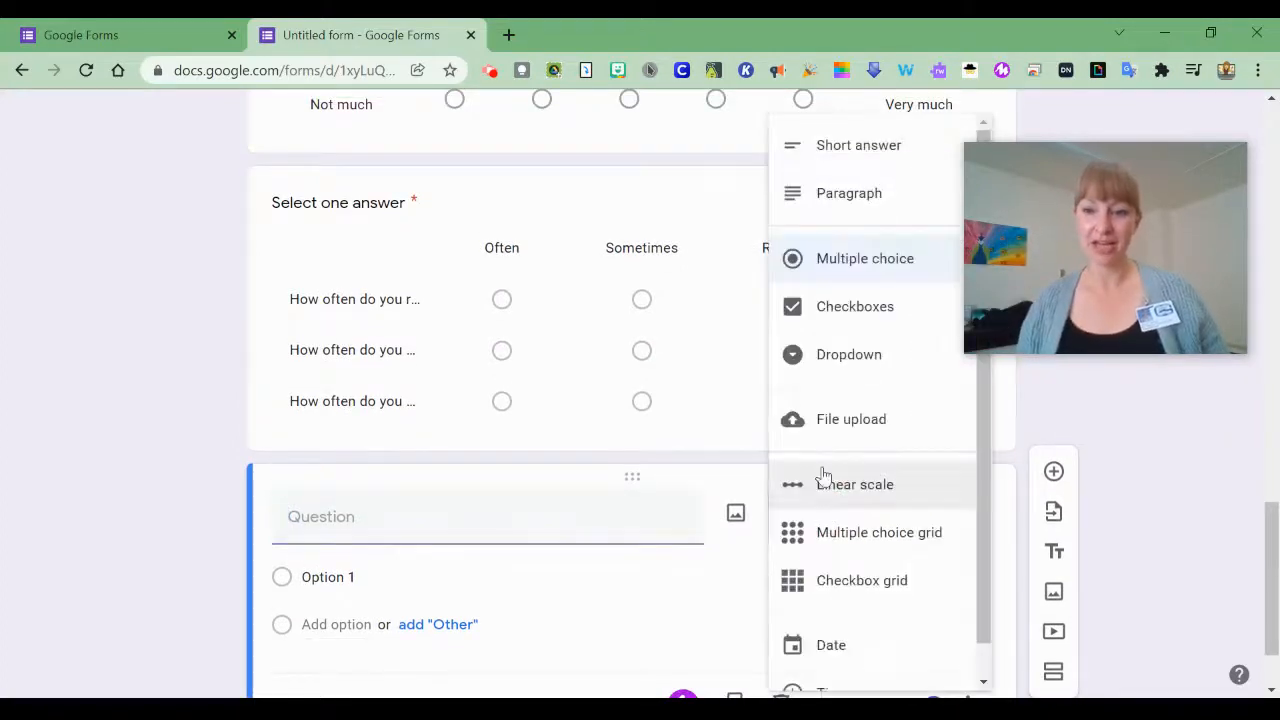
left_click(857, 582)
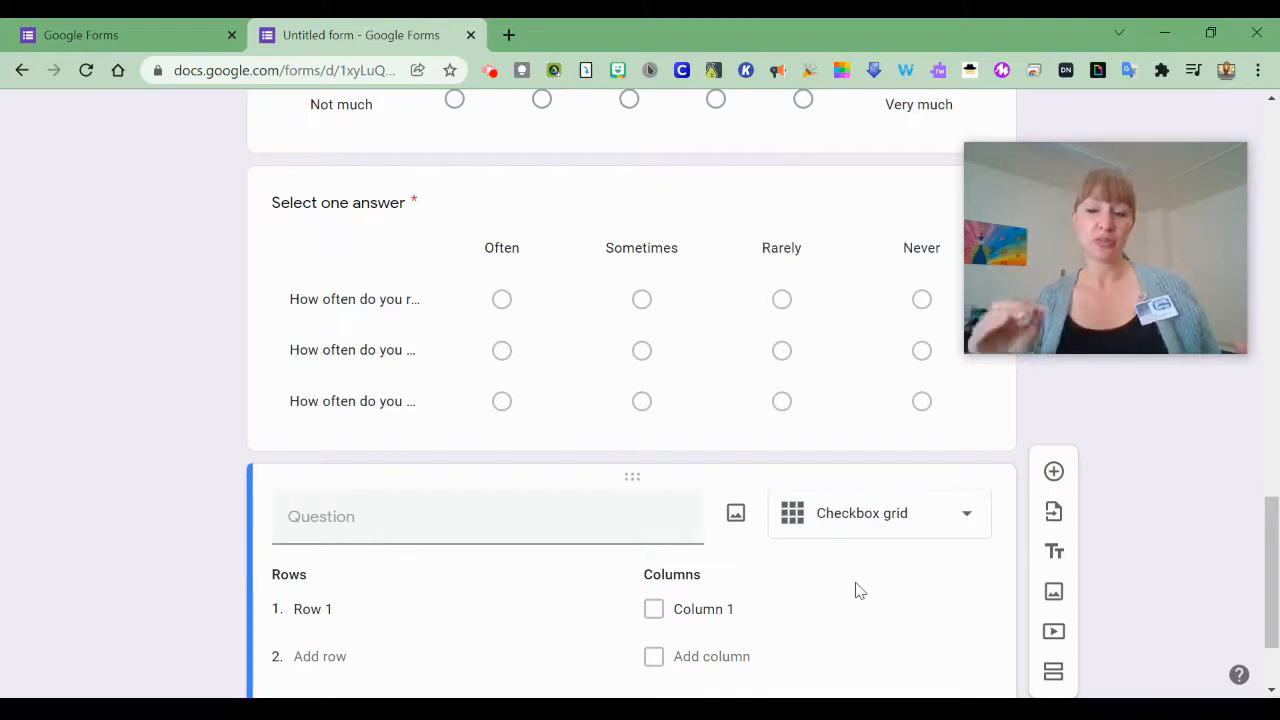
Step: Title the checkbox grid question "Select all that apply"
left_click(474, 525)
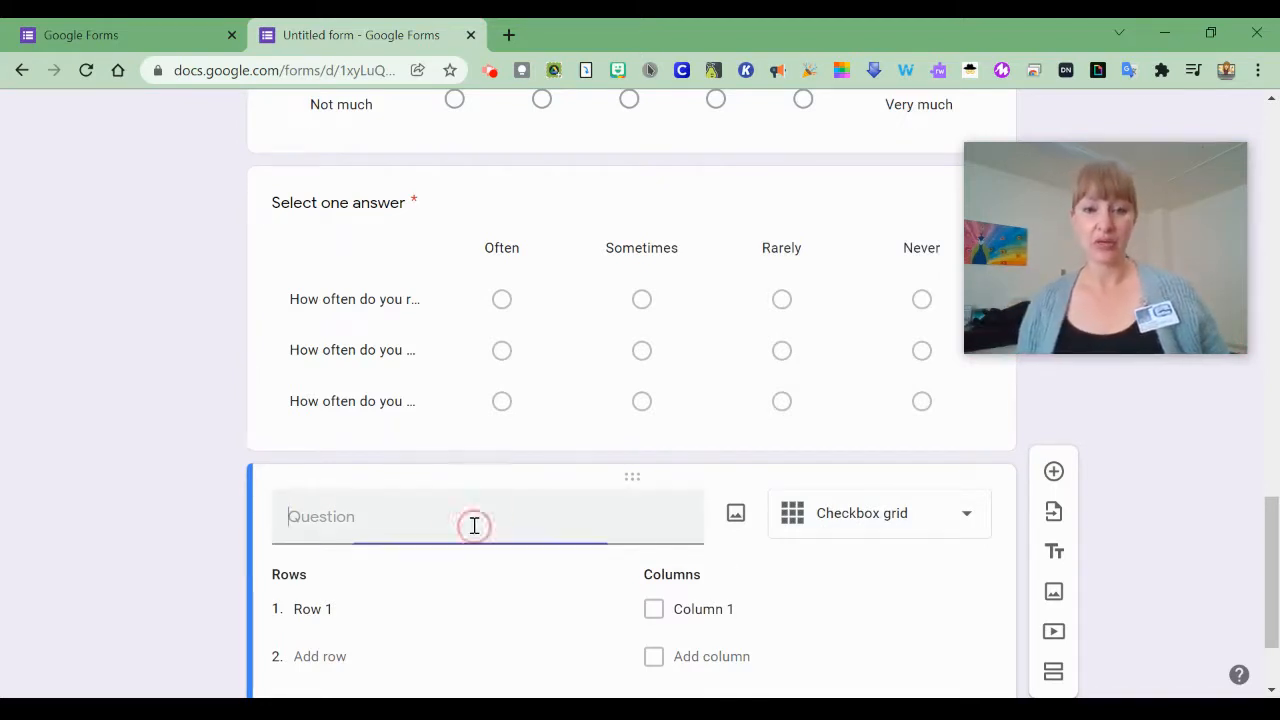
type("Select al")
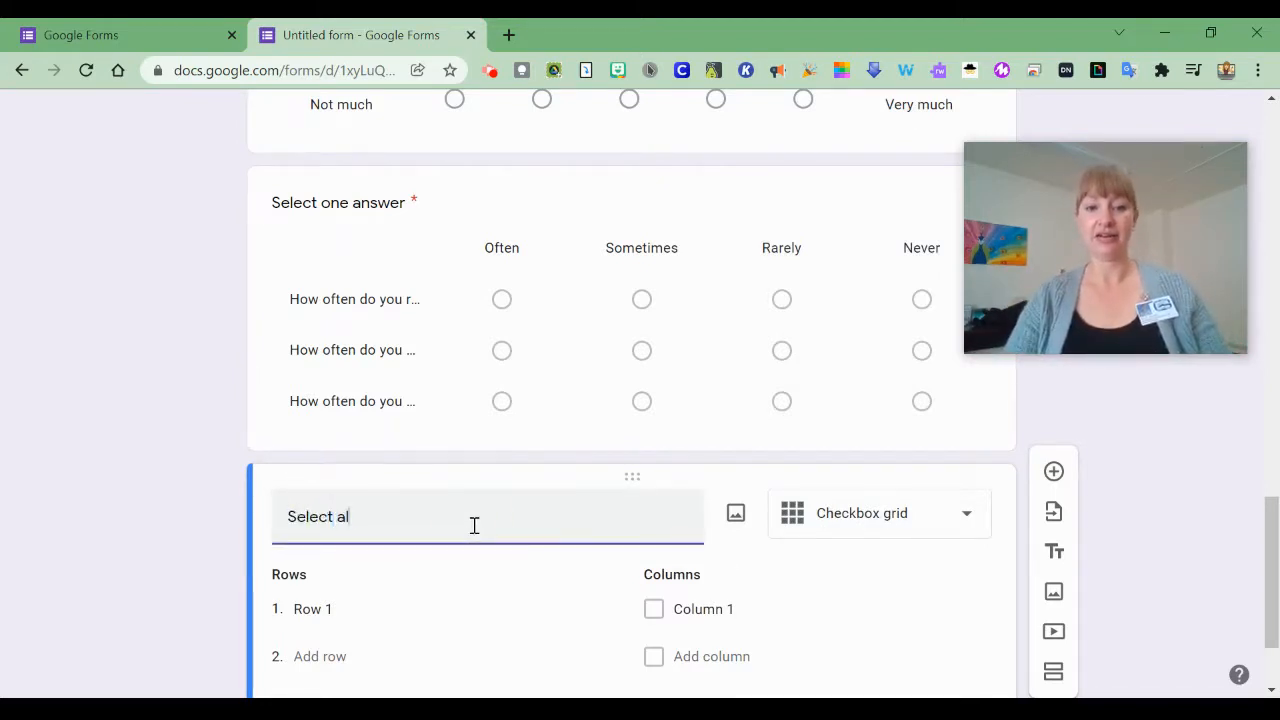
type("l that apply")
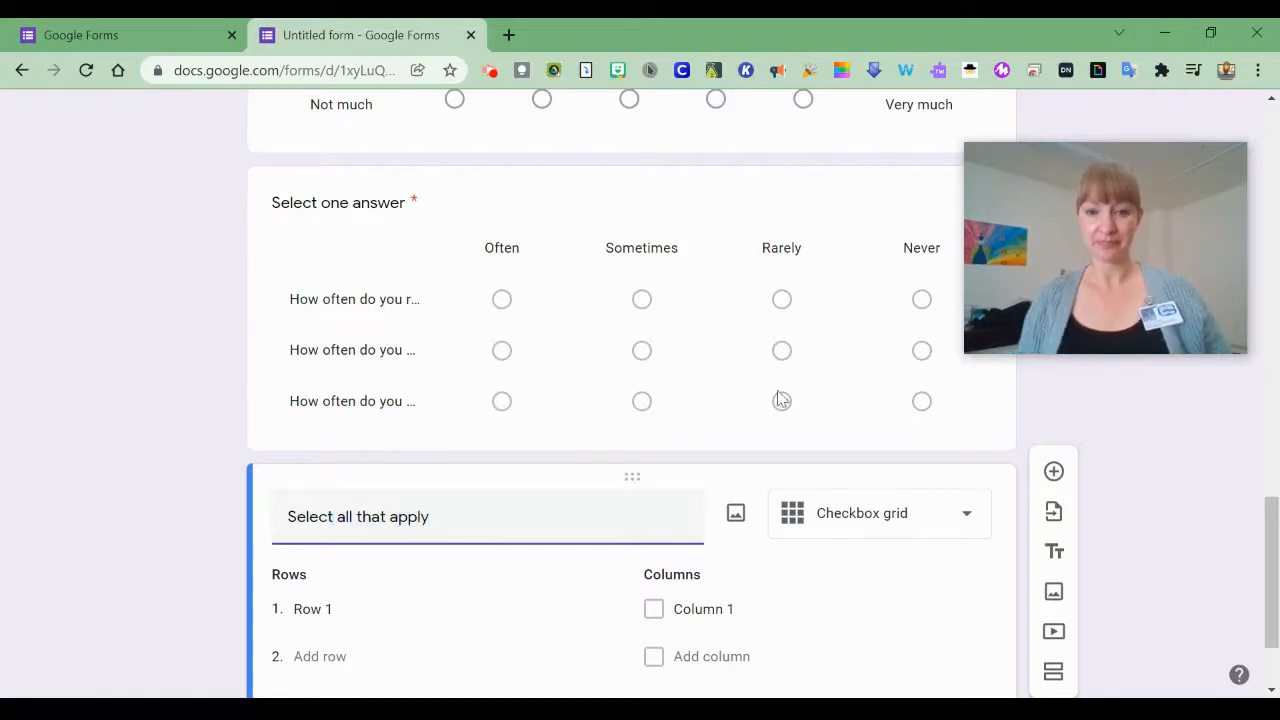
Step: Duplicate the "Select one answer" multiple choice grid with its rows and columns
left_click(678, 218)
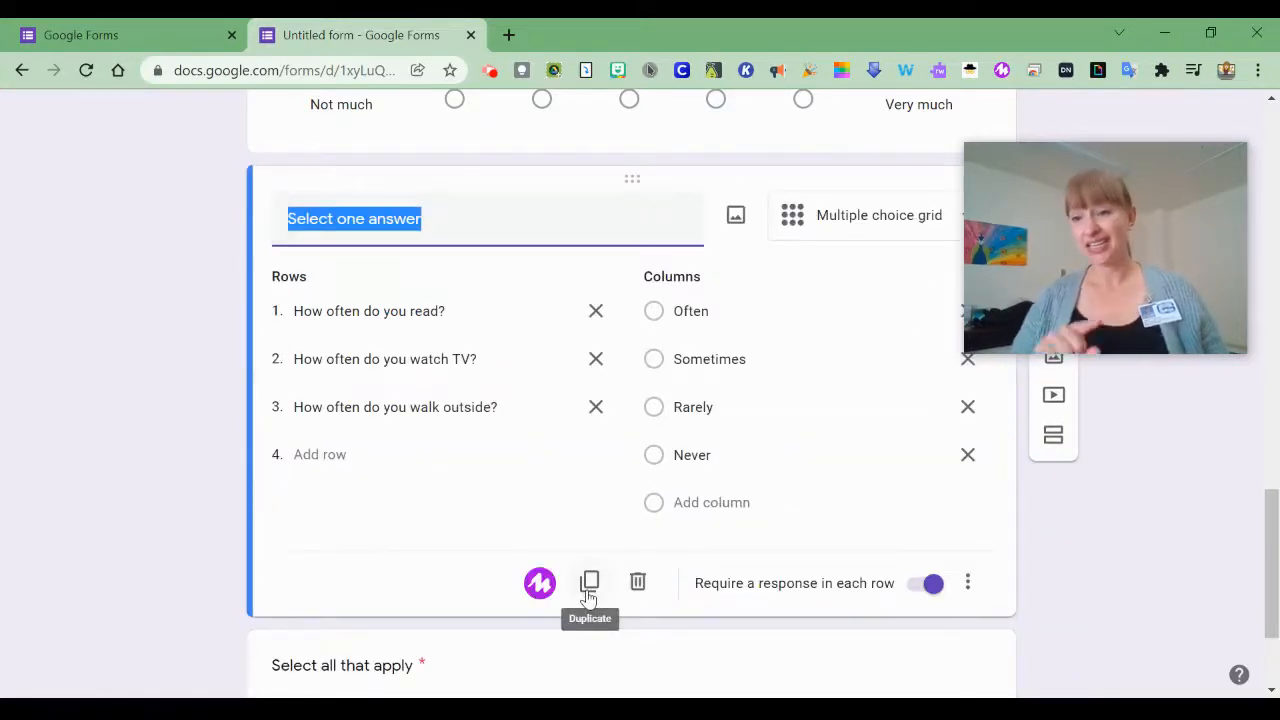
left_click(967, 584)
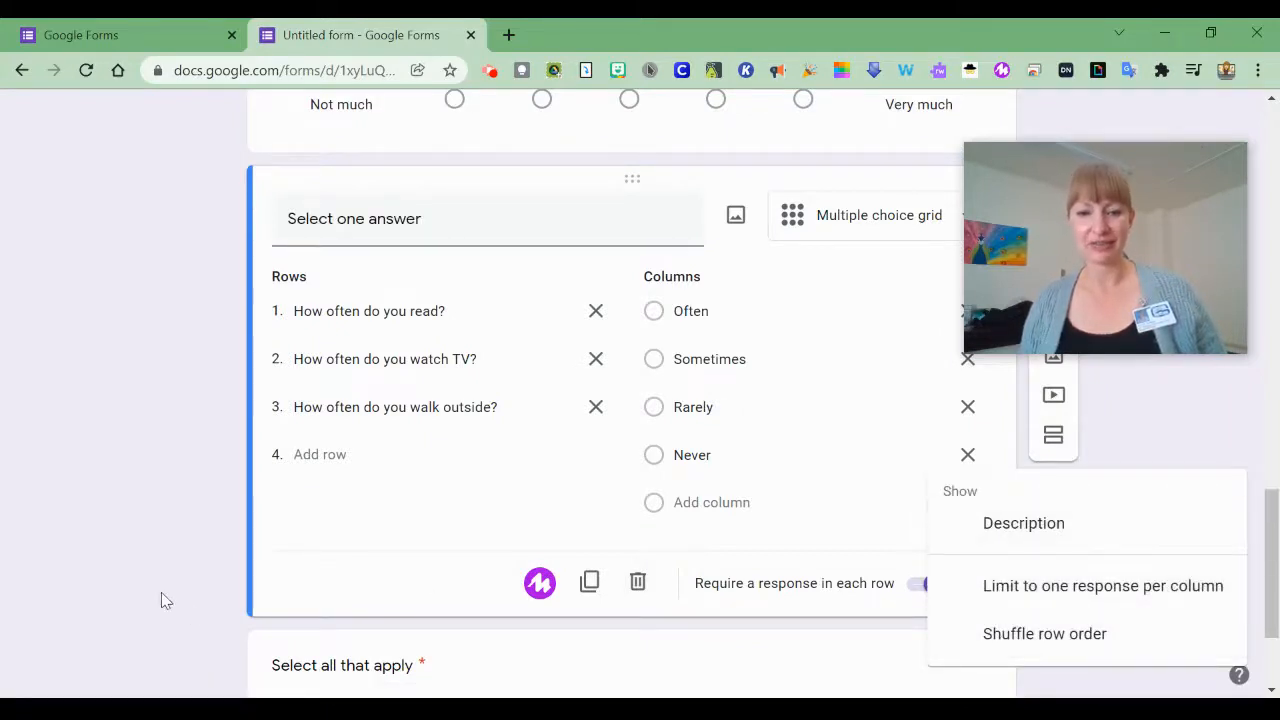
left_click(202, 580)
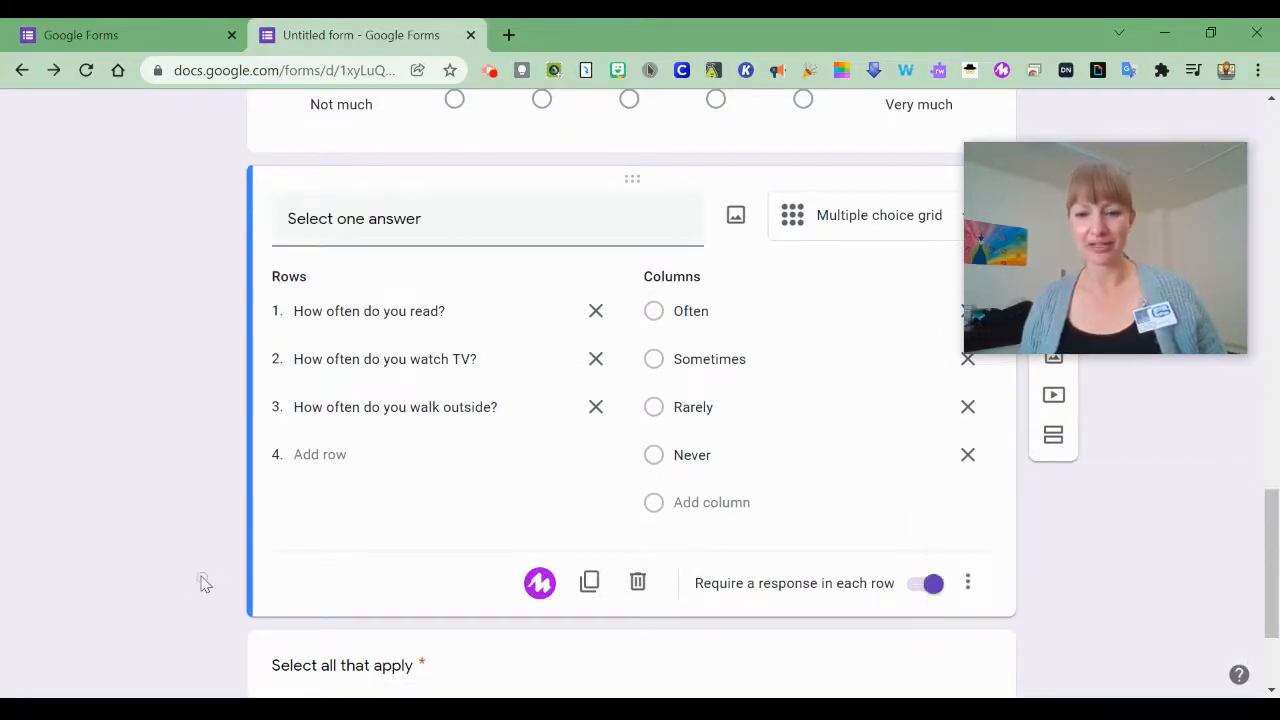
left_click(590, 583)
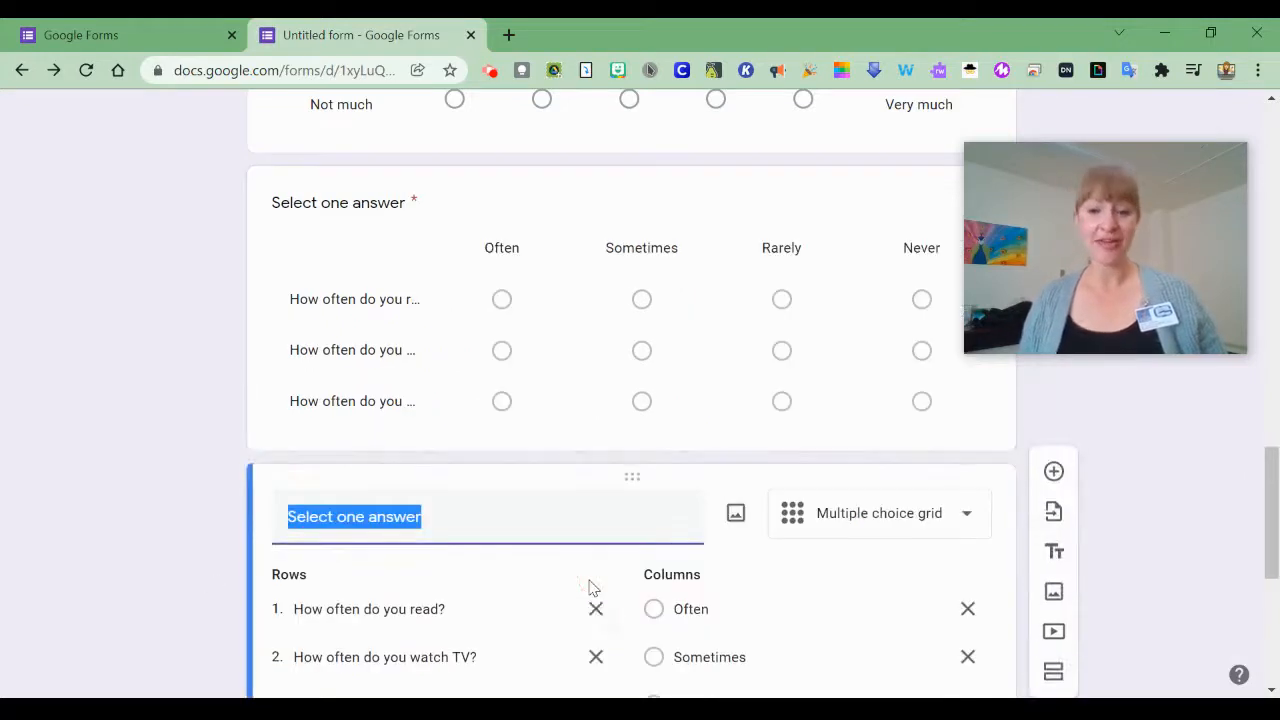
Step: Title the duplicated grid "Select all that apply" and set its type to Checkbox grid
type("Sel")
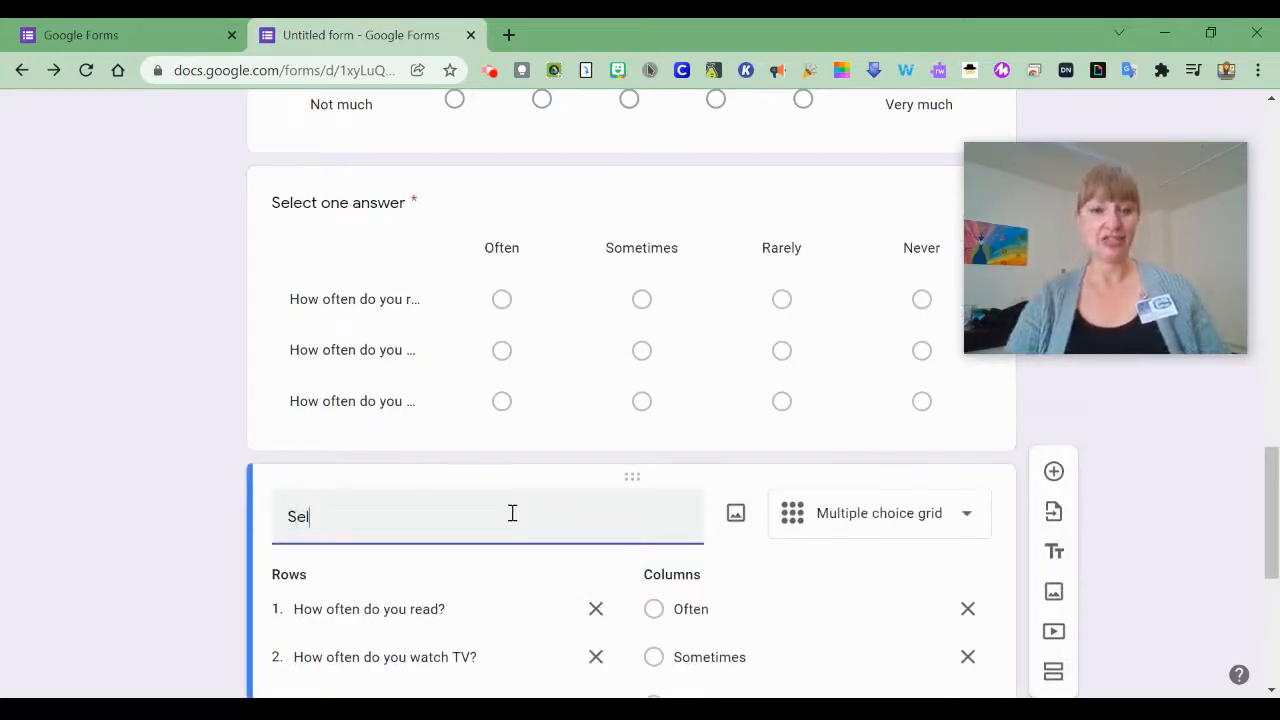
type("ect all that apply")
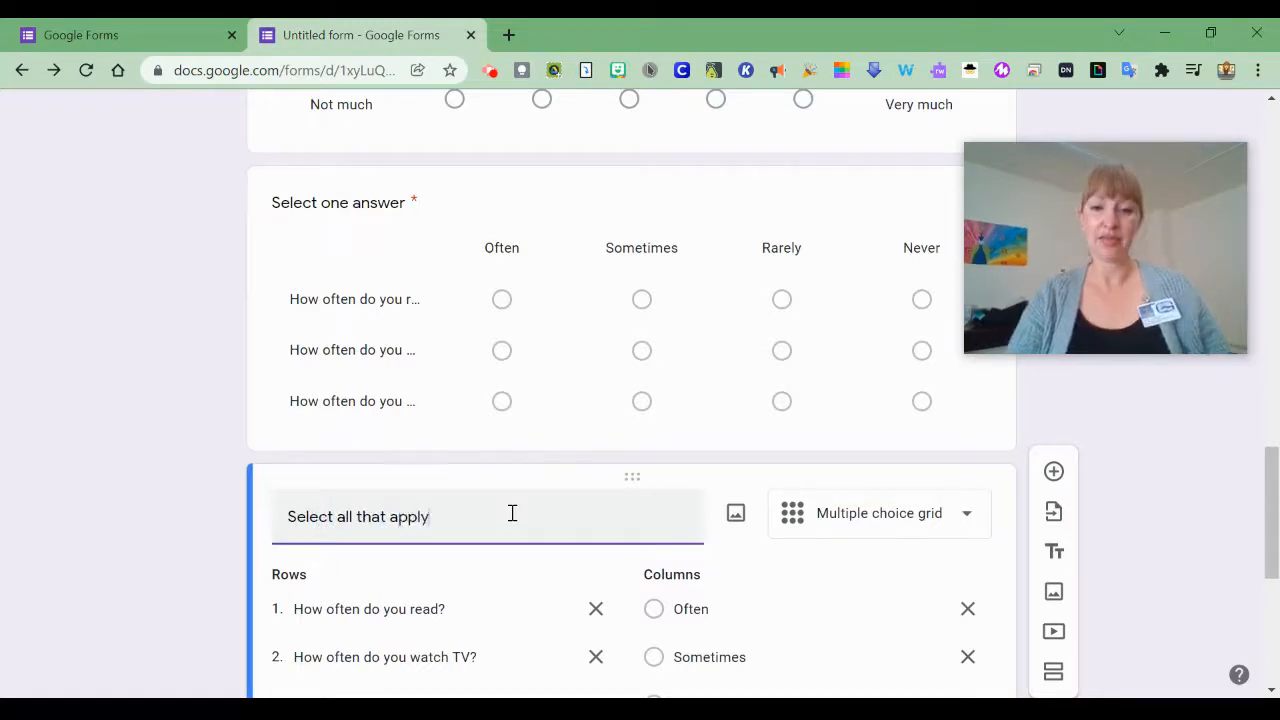
left_click(775, 530)
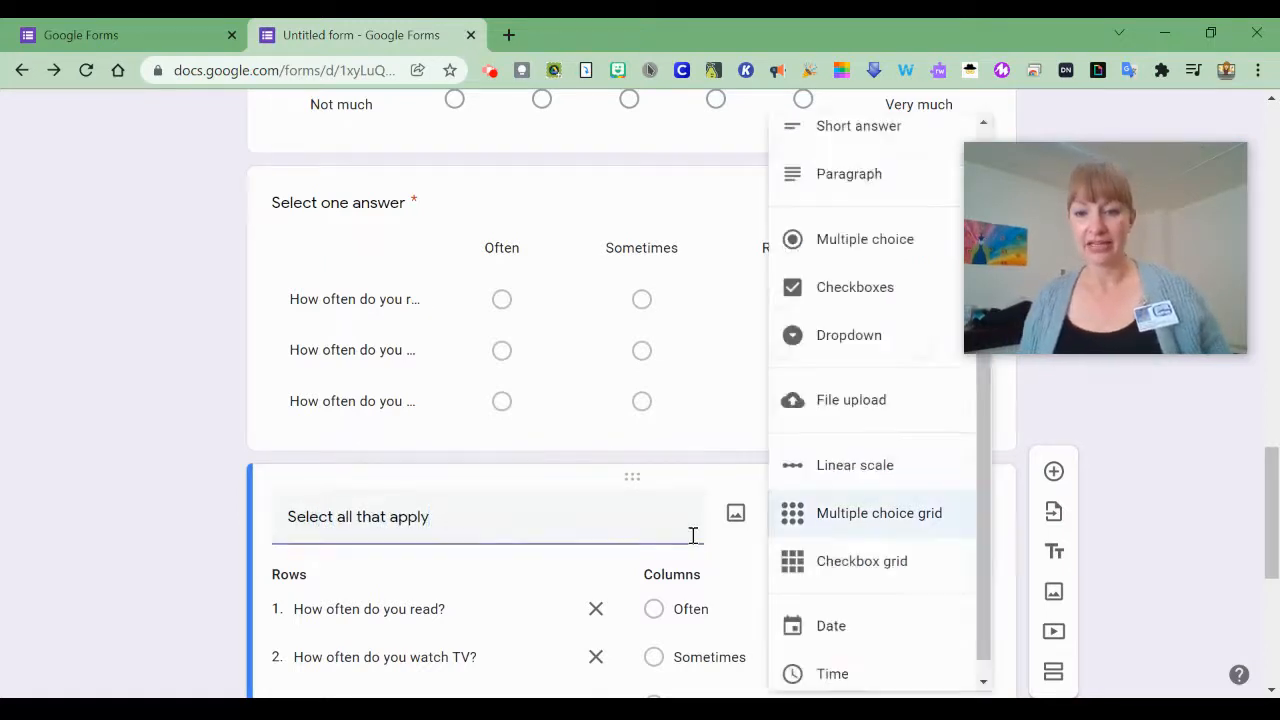
left_click(843, 572)
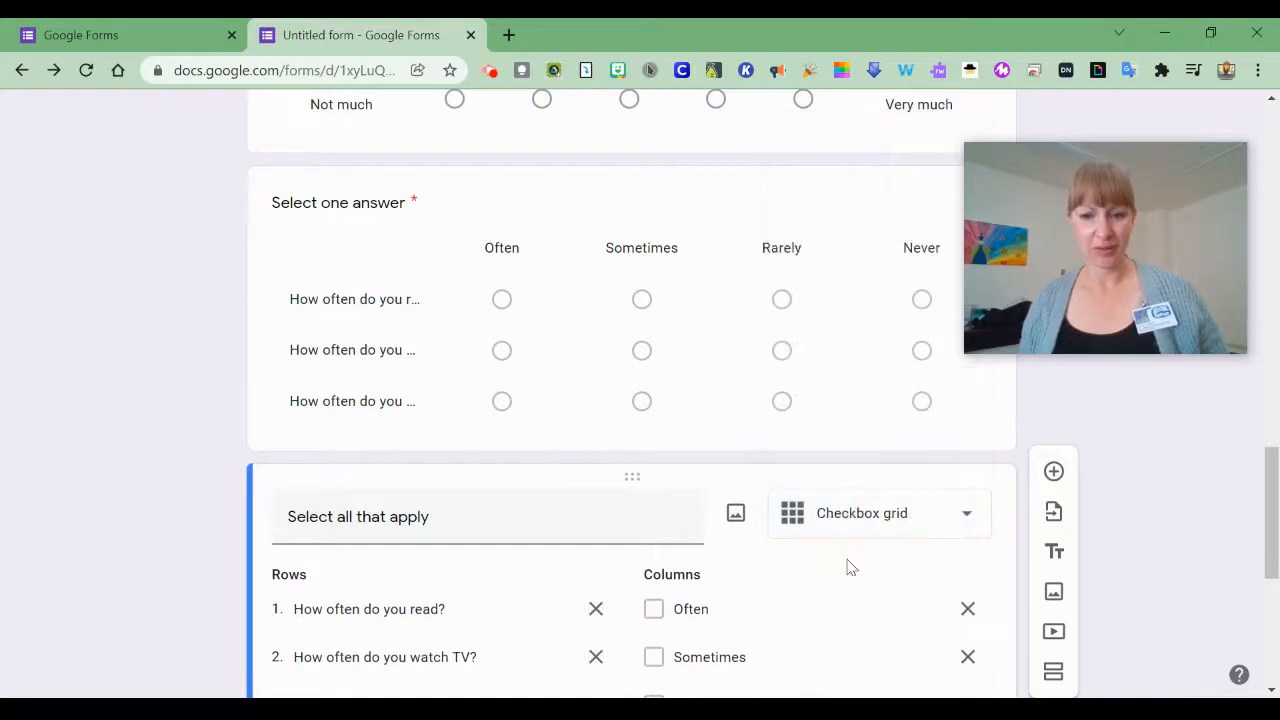
scroll(810, 546, "down", 1)
scroll(810, 546, "down", 2)
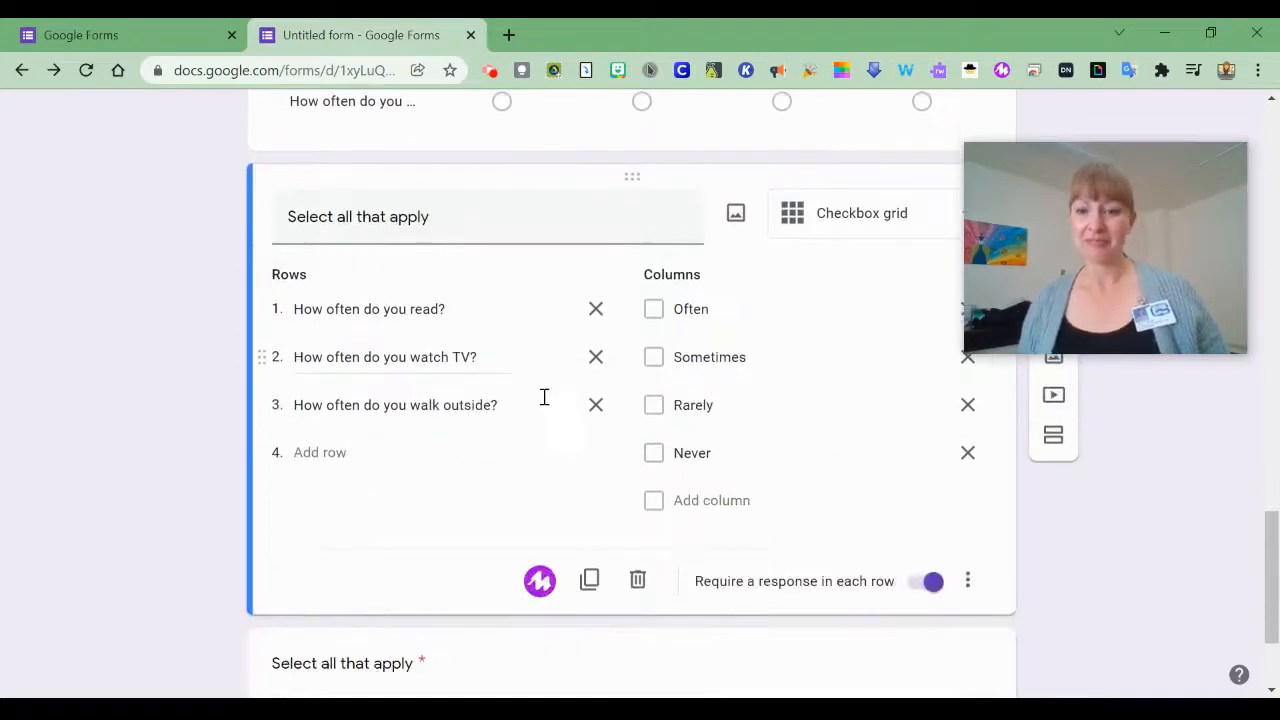
Step: Change the leftover unfilled "Select all that apply" grid to a Date question titled "When were you born?"
scroll(420, 568, "down", 2)
left_click(417, 518)
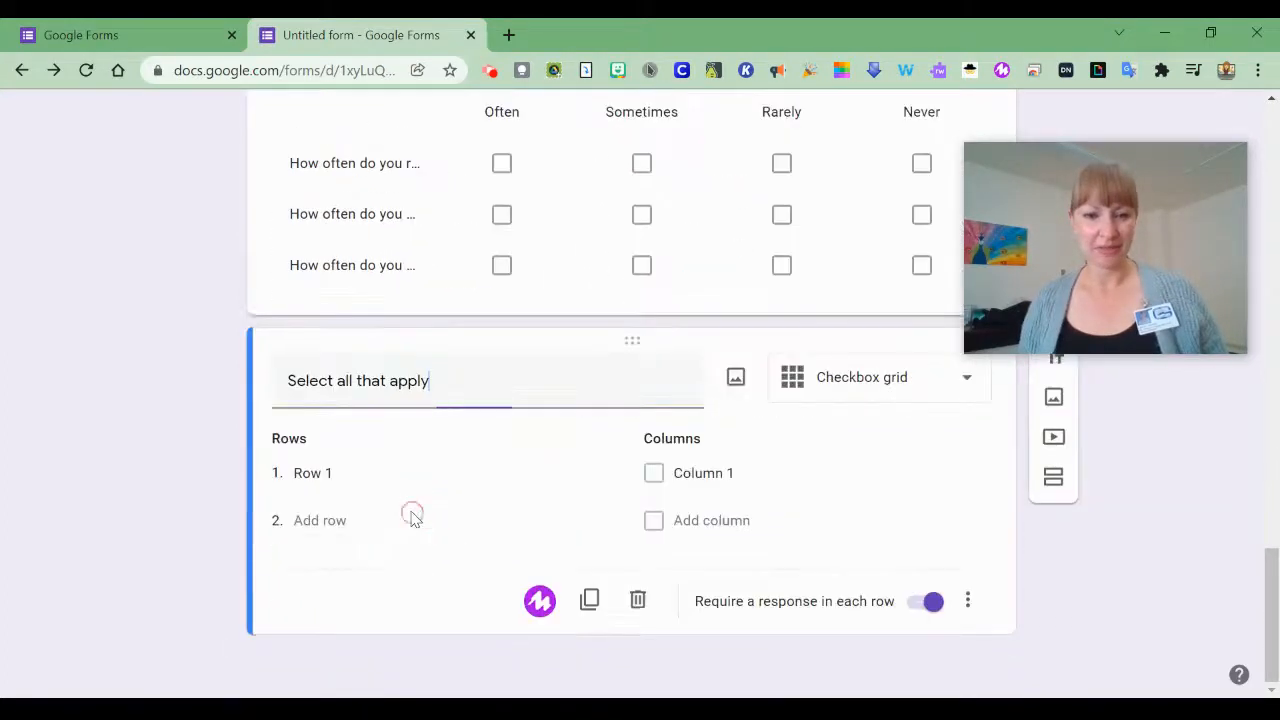
left_click(886, 395)
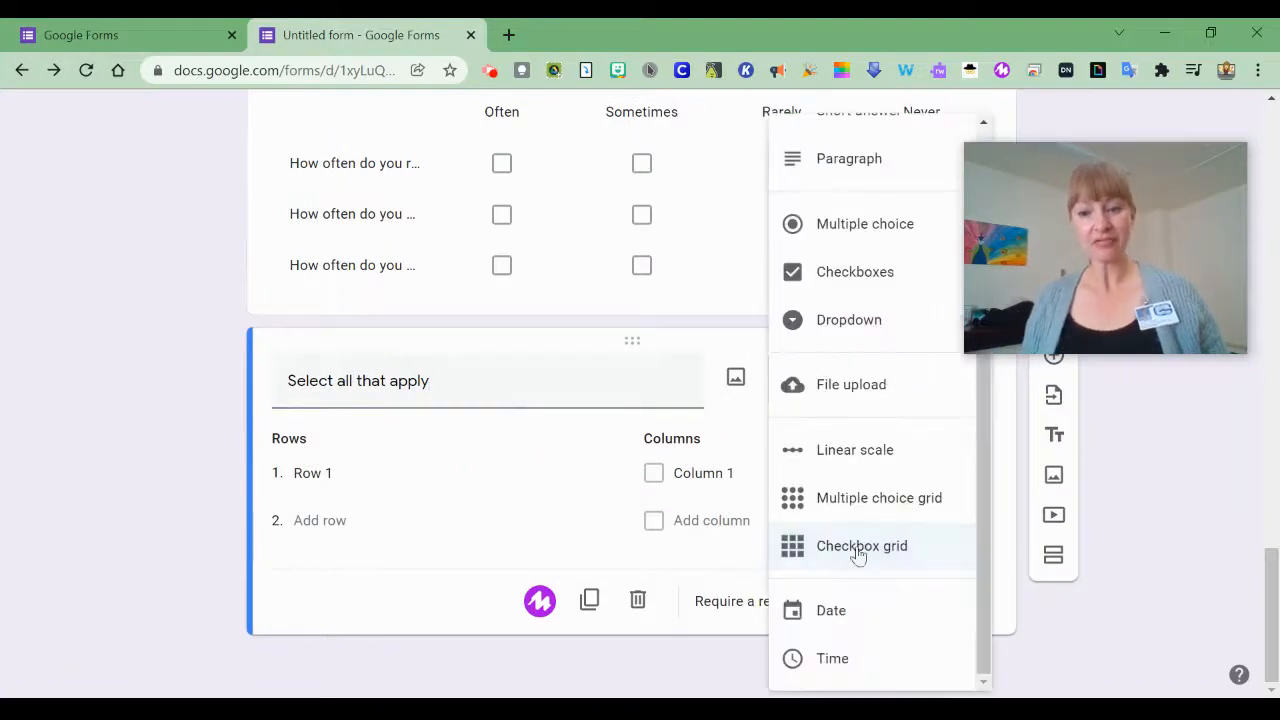
left_click(840, 620)
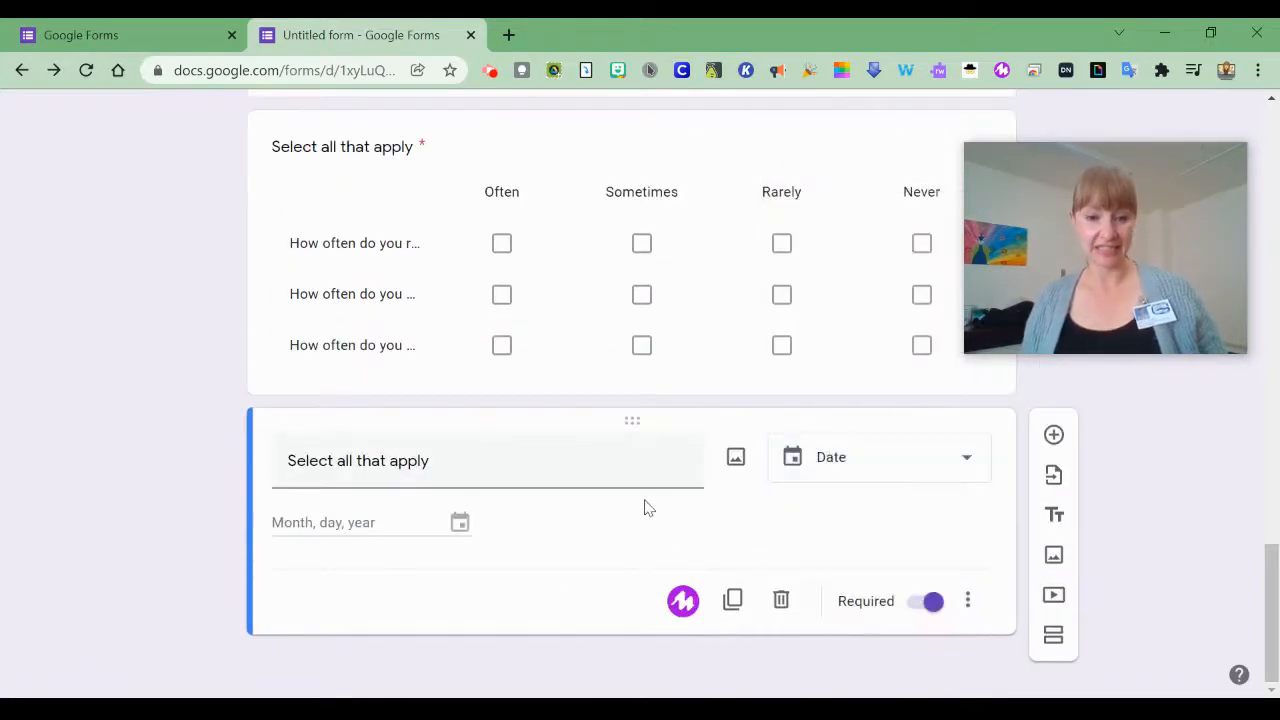
left_click(491, 469)
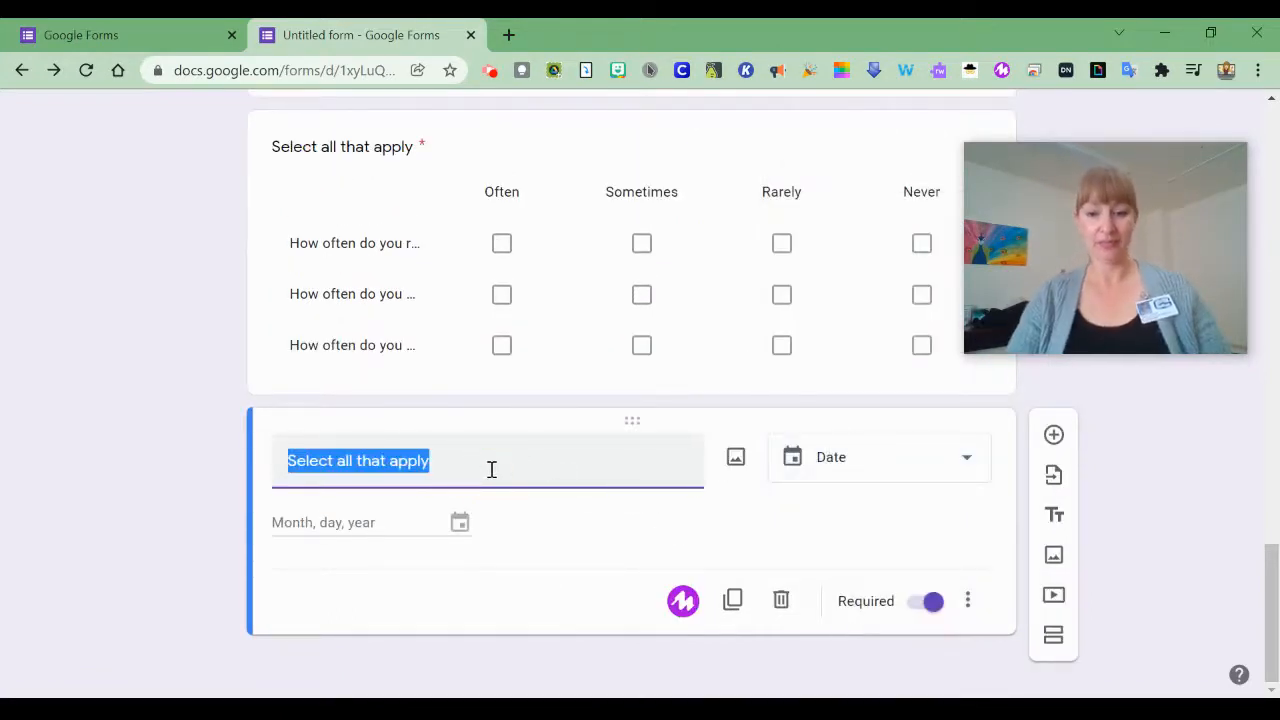
type("Whe")
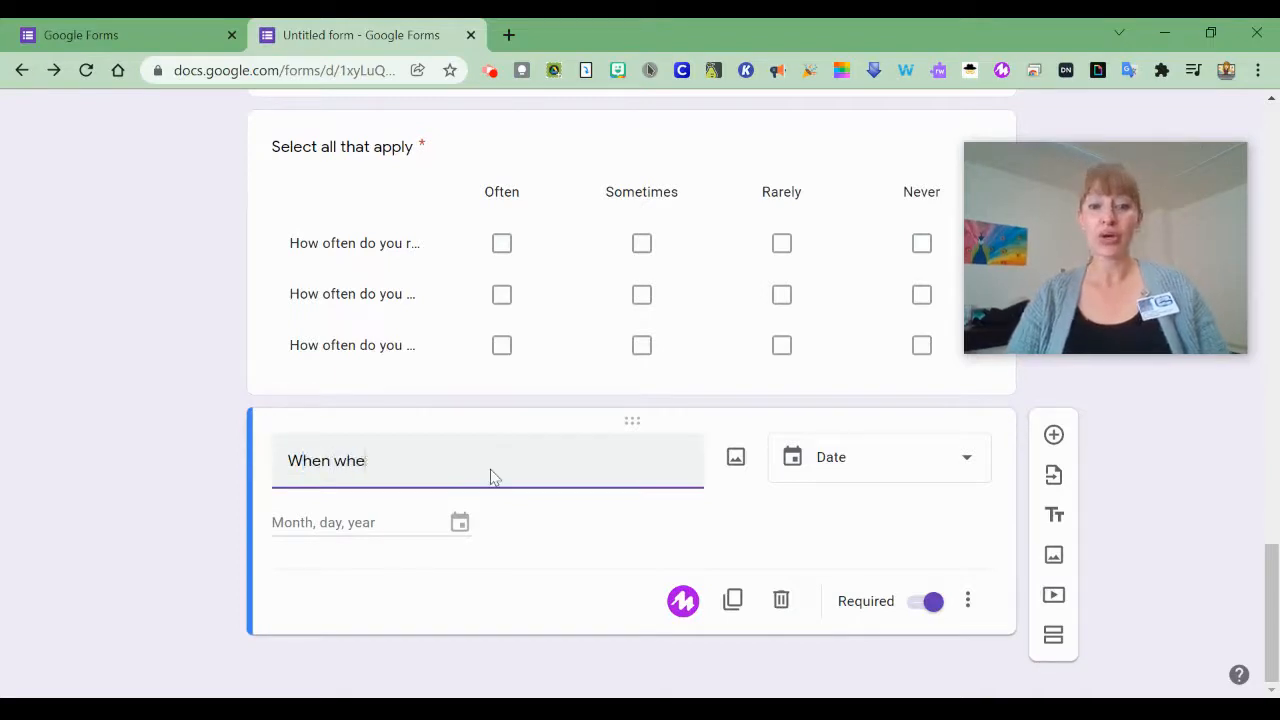
key("BackSpace")
key("BackSpace")
type("ere you born?")
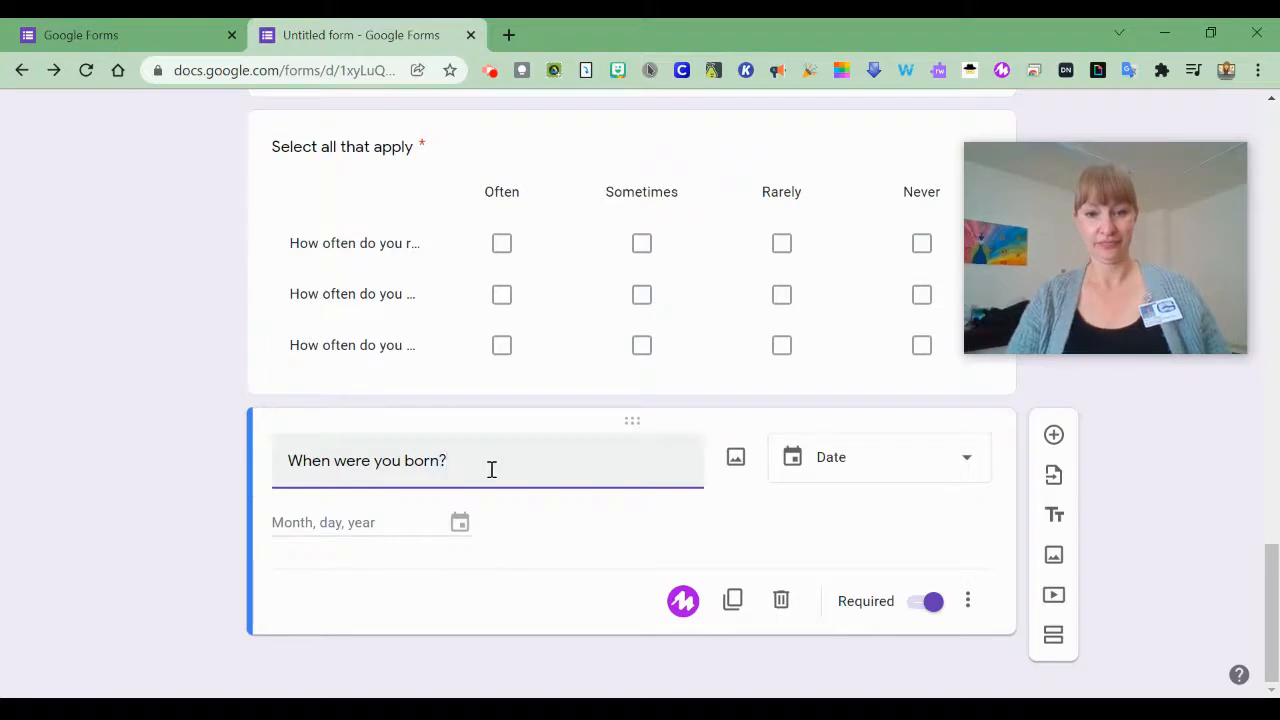
Step: Add a Time question titled "What's your prep period?" below the date question
key("Return")
left_click(873, 600)
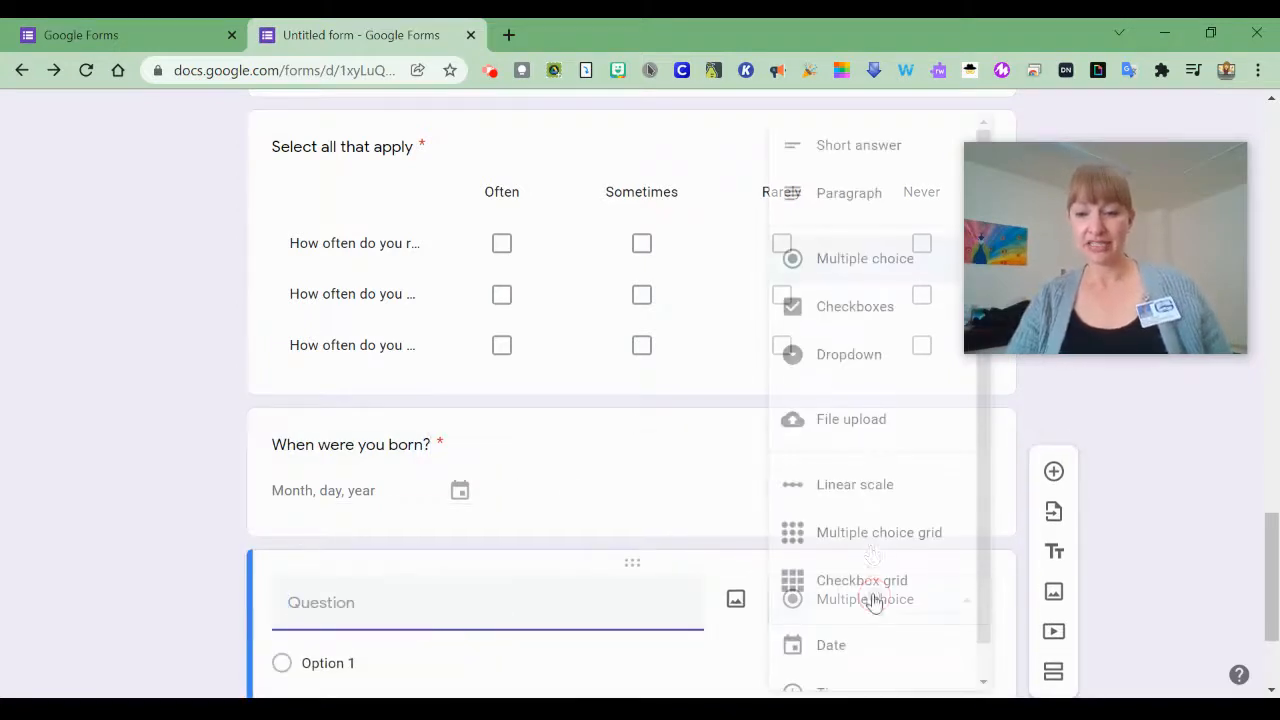
scroll(845, 650, "down", 1)
left_click(843, 663)
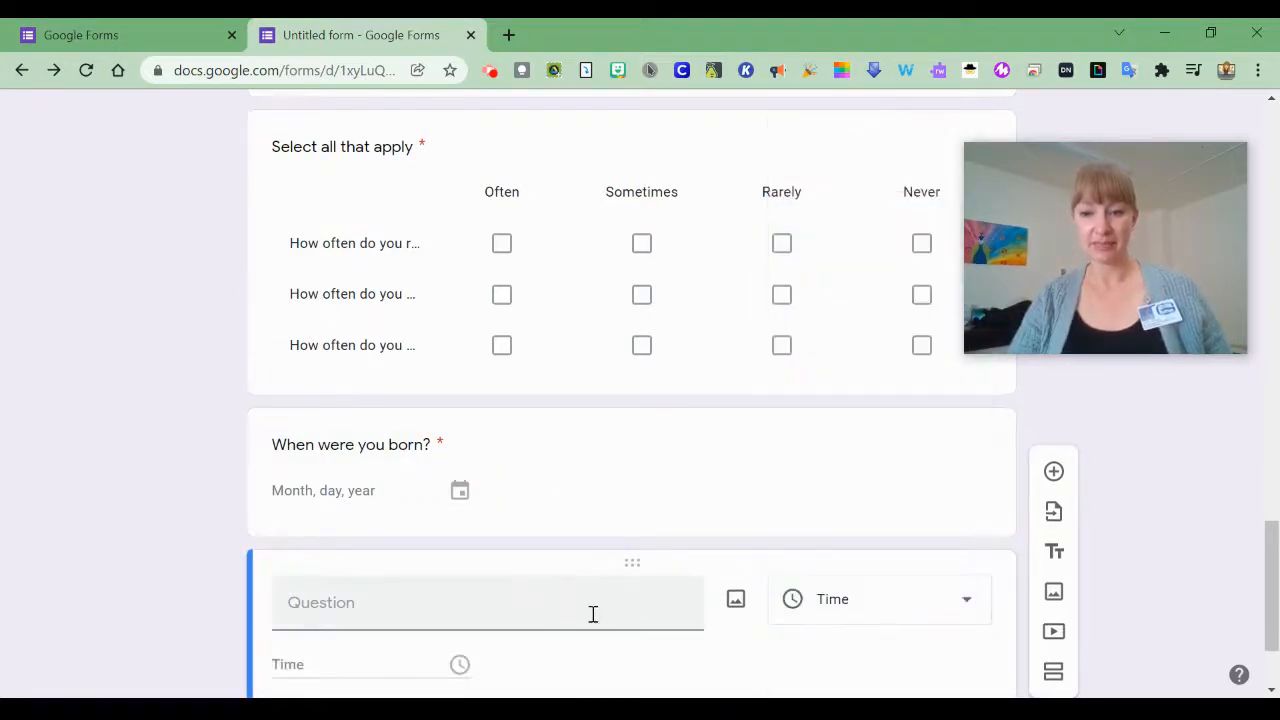
left_click(533, 612)
type("What's")
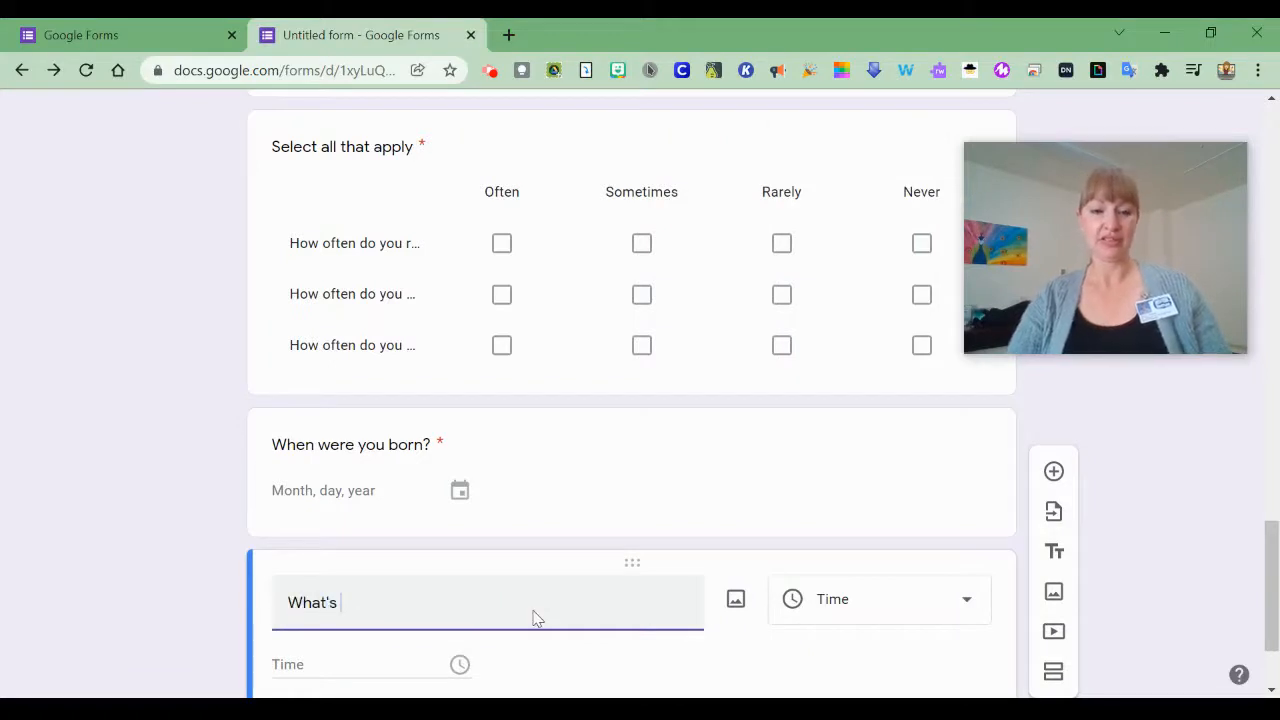
type(" your prep period?")
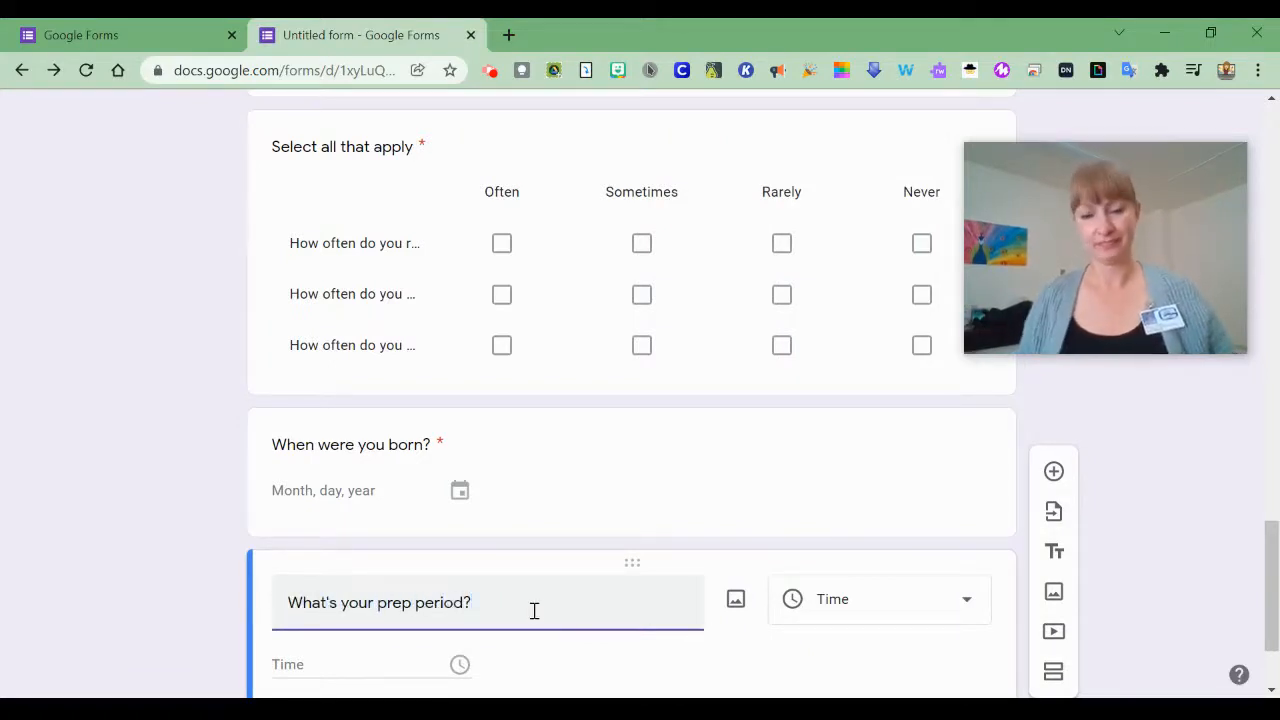
left_click(239, 516)
scroll(240, 518, "down", 2)
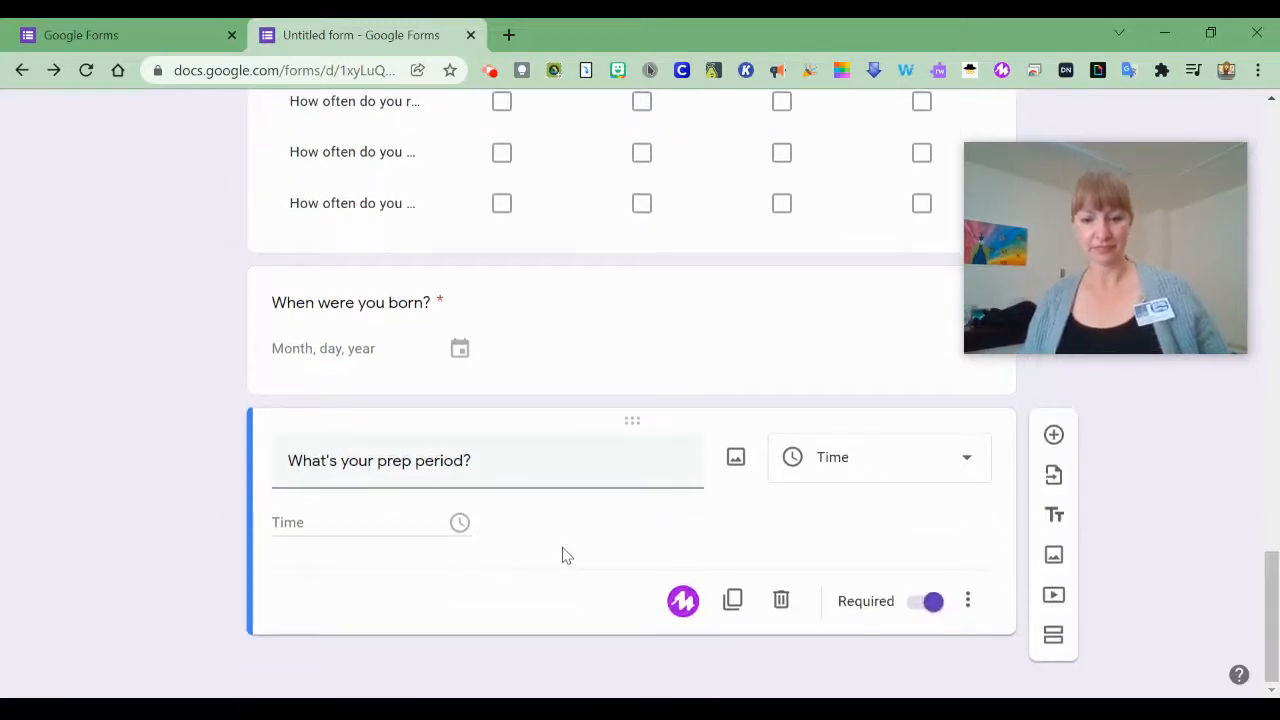
Step: Add another question below "What's your prep period?" and look through the available question types, keeping Multiple choice
key("ctrl+shift+Return")
left_click(966, 608)
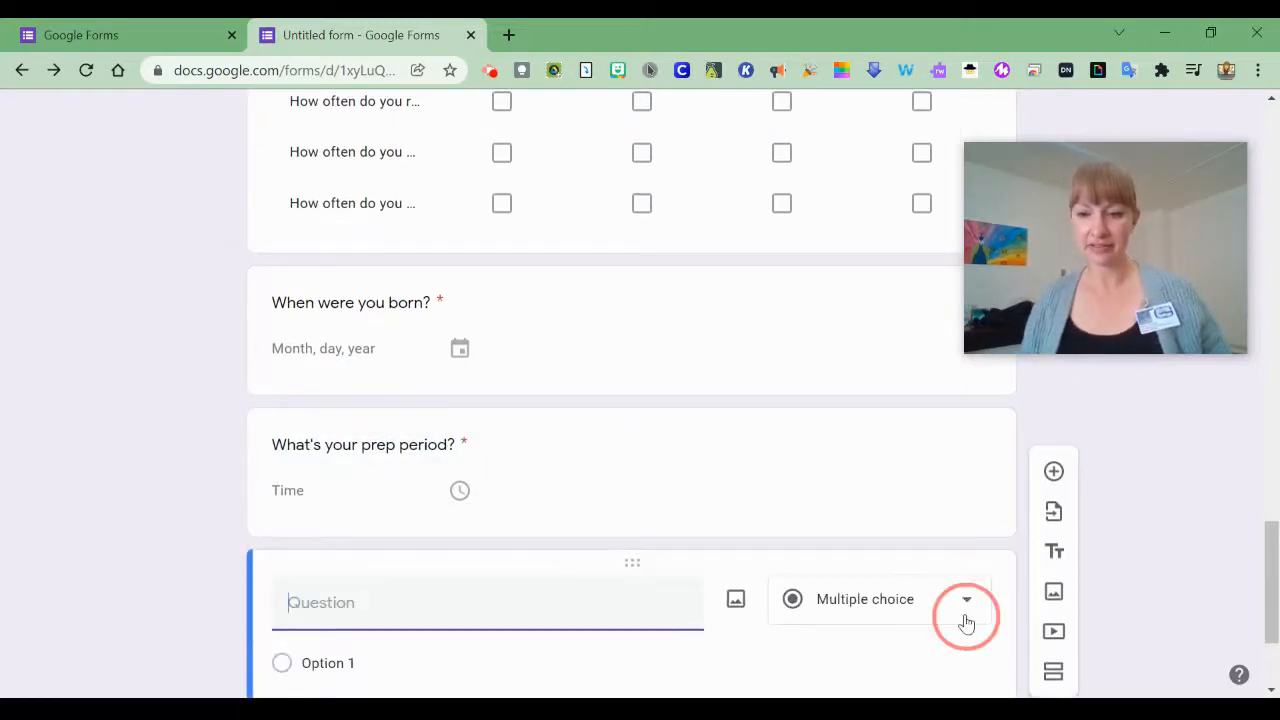
scroll(957, 560, "up", 1)
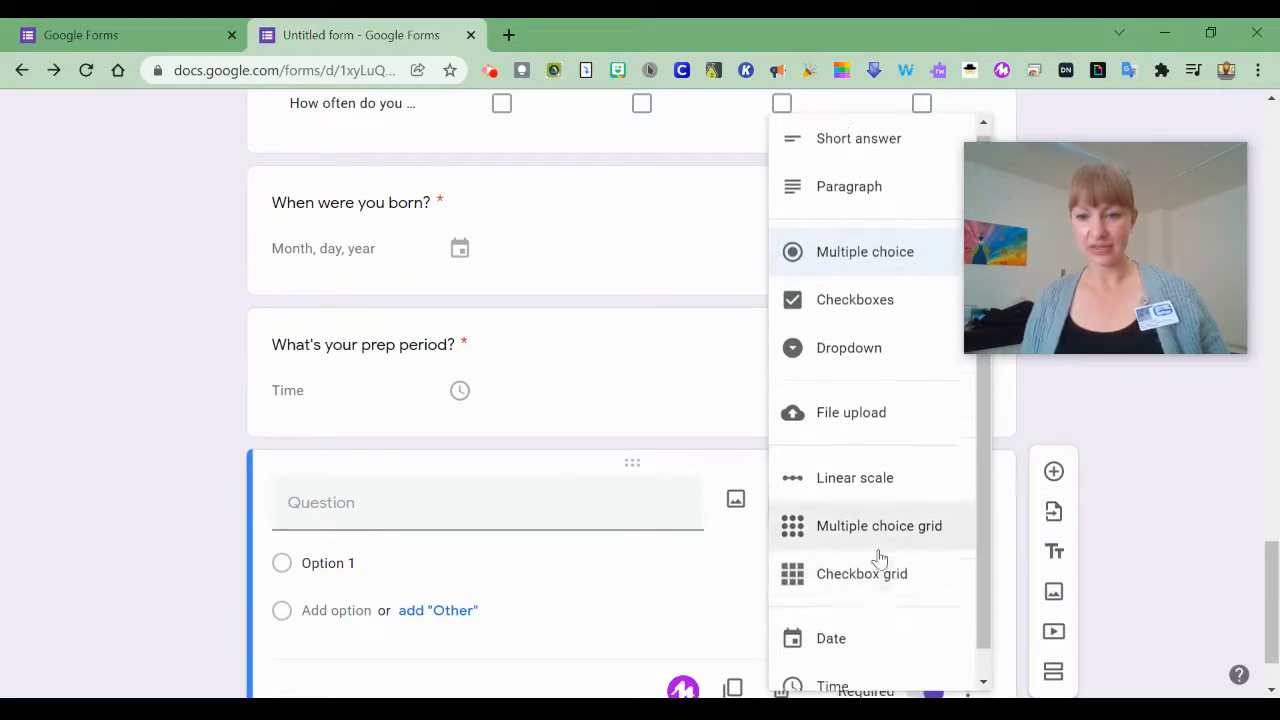
scroll(880, 563, "down", 1)
scroll(854, 517, "up", 1)
scroll(167, 409, "up", 3)
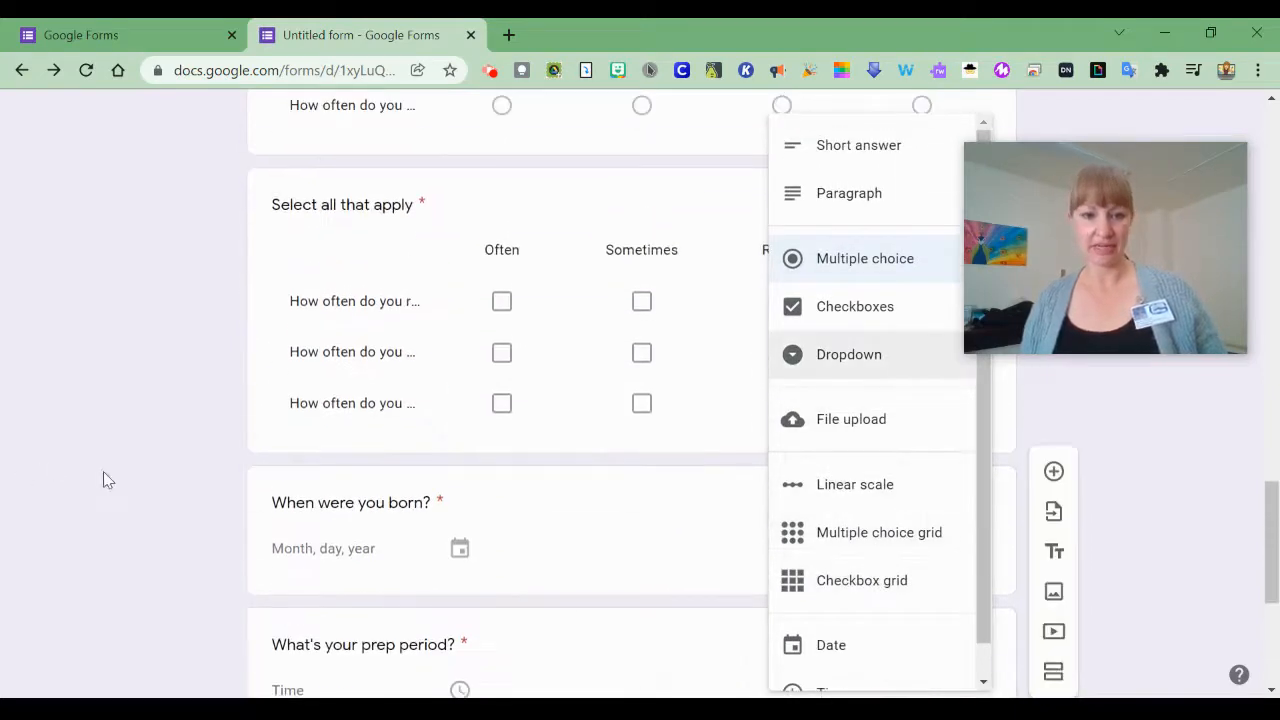
left_click(157, 484)
scroll(160, 490, "down", 4)
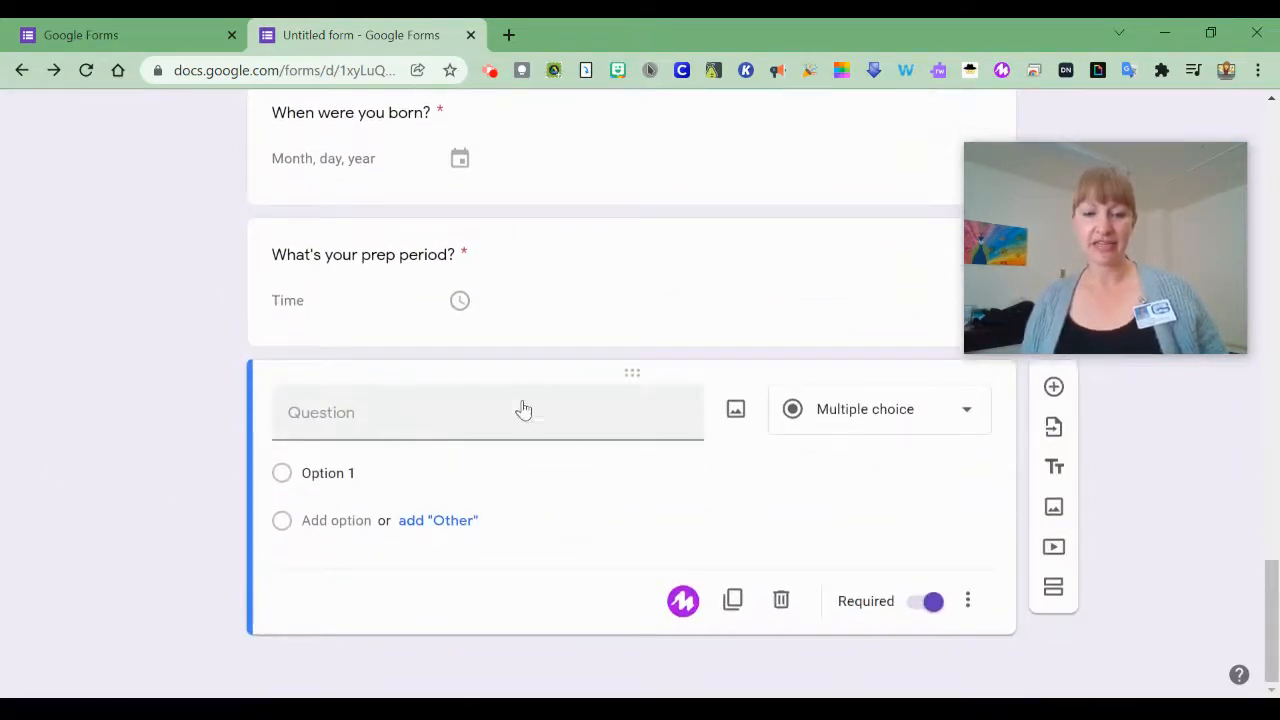
Step: Title the new multiple choice question "Do you like working at GISD?" and add all suggested answers: Yes, No and Maybe
left_click(476, 415)
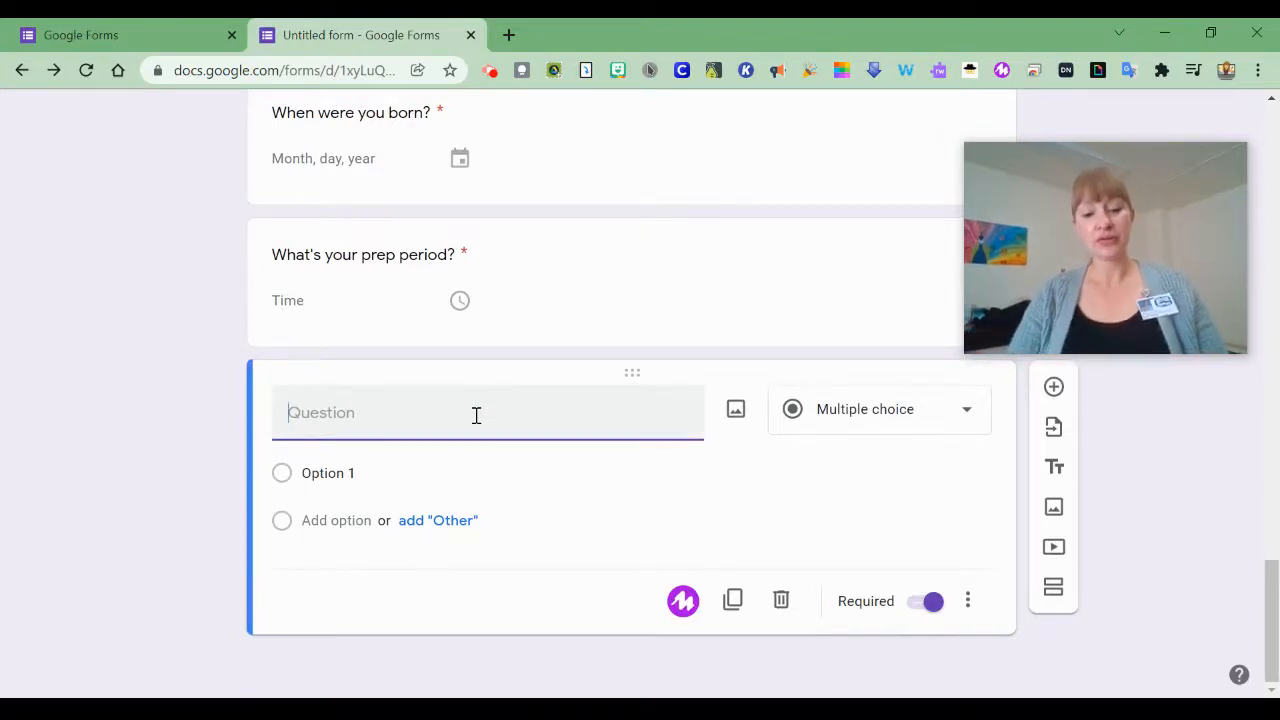
type("Do")
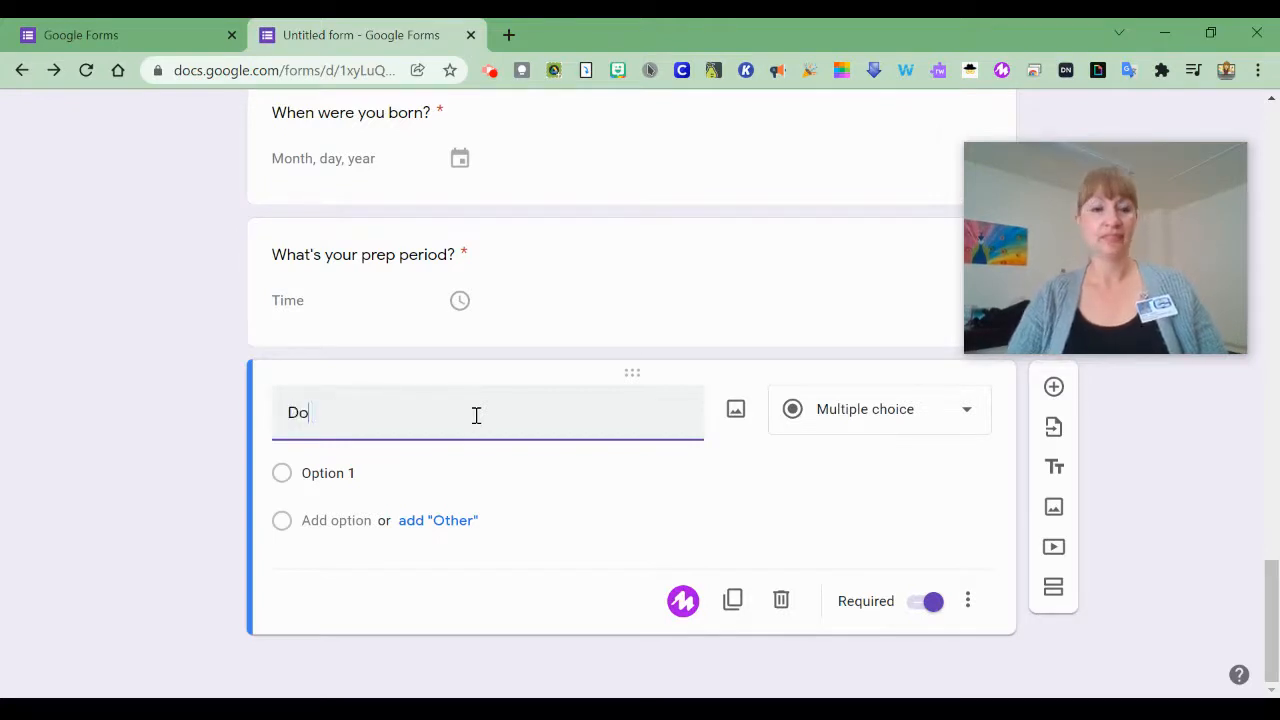
type(" you like working")
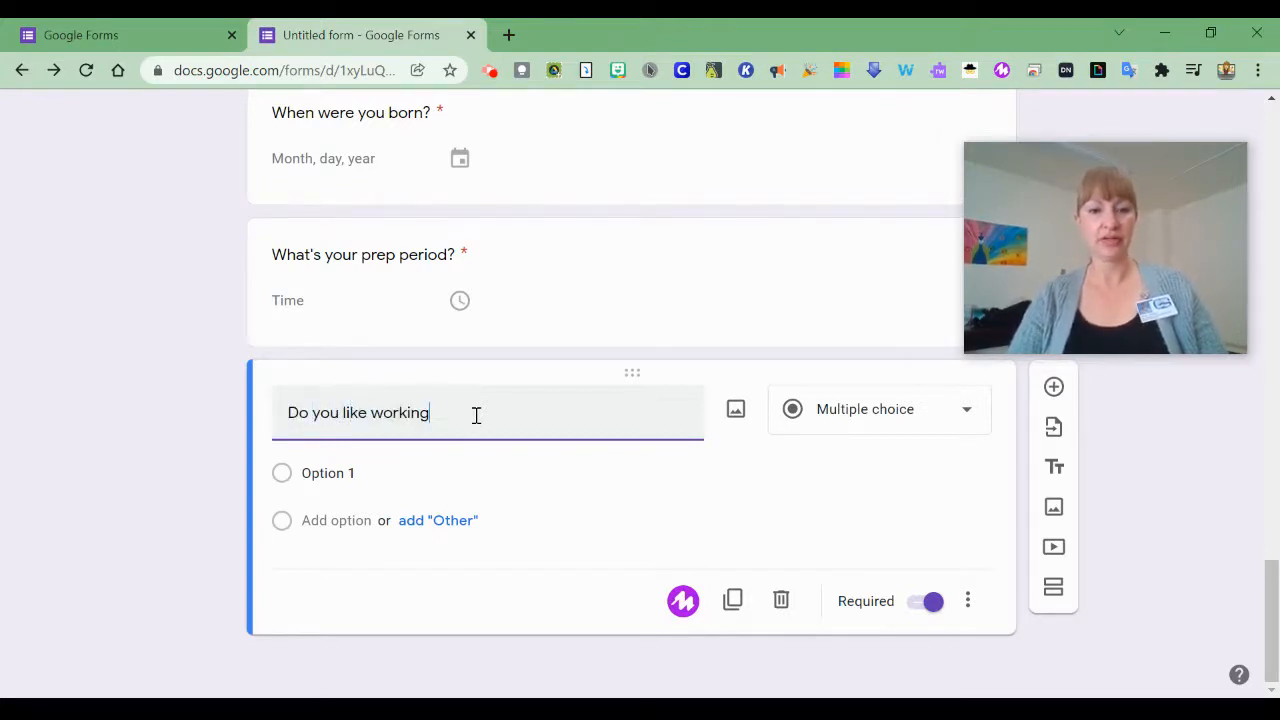
type(" at GISD?")
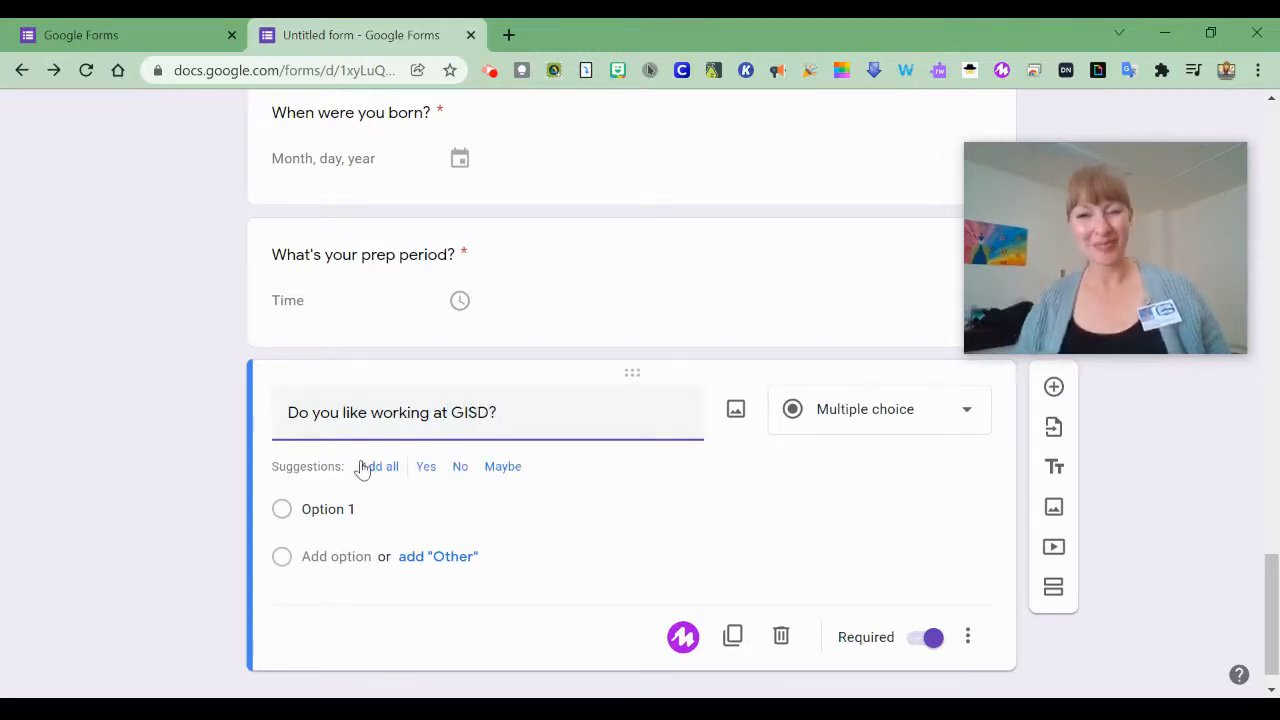
left_click(385, 467)
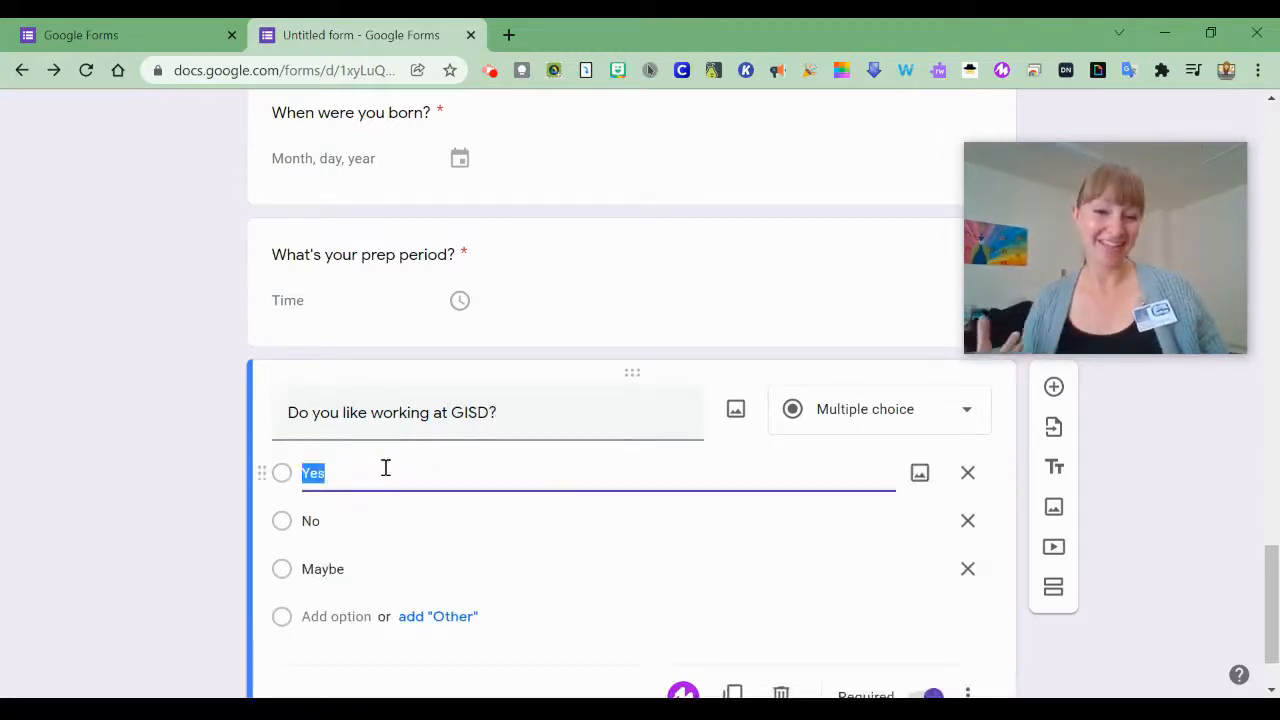
Step: Switch the Required setting of "Do you like working at GISD?" off and back on
scroll(635, 526, "down", 1)
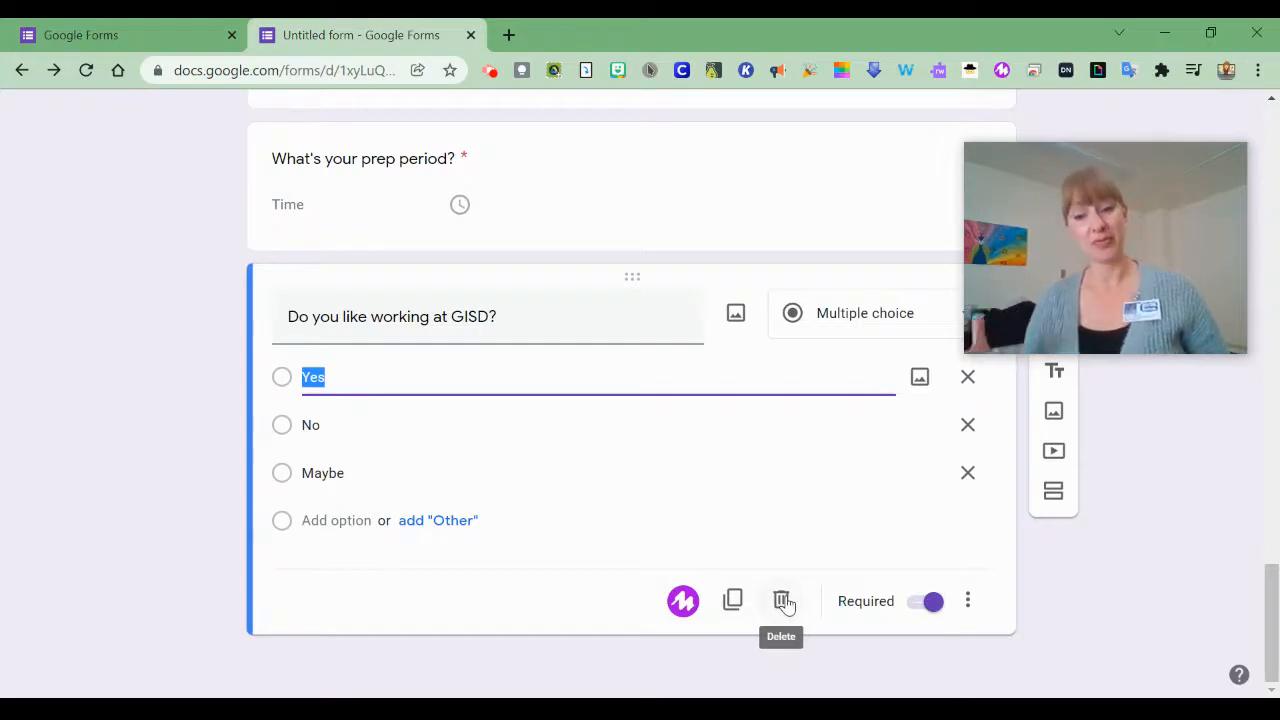
left_click(930, 605)
left_click(938, 608)
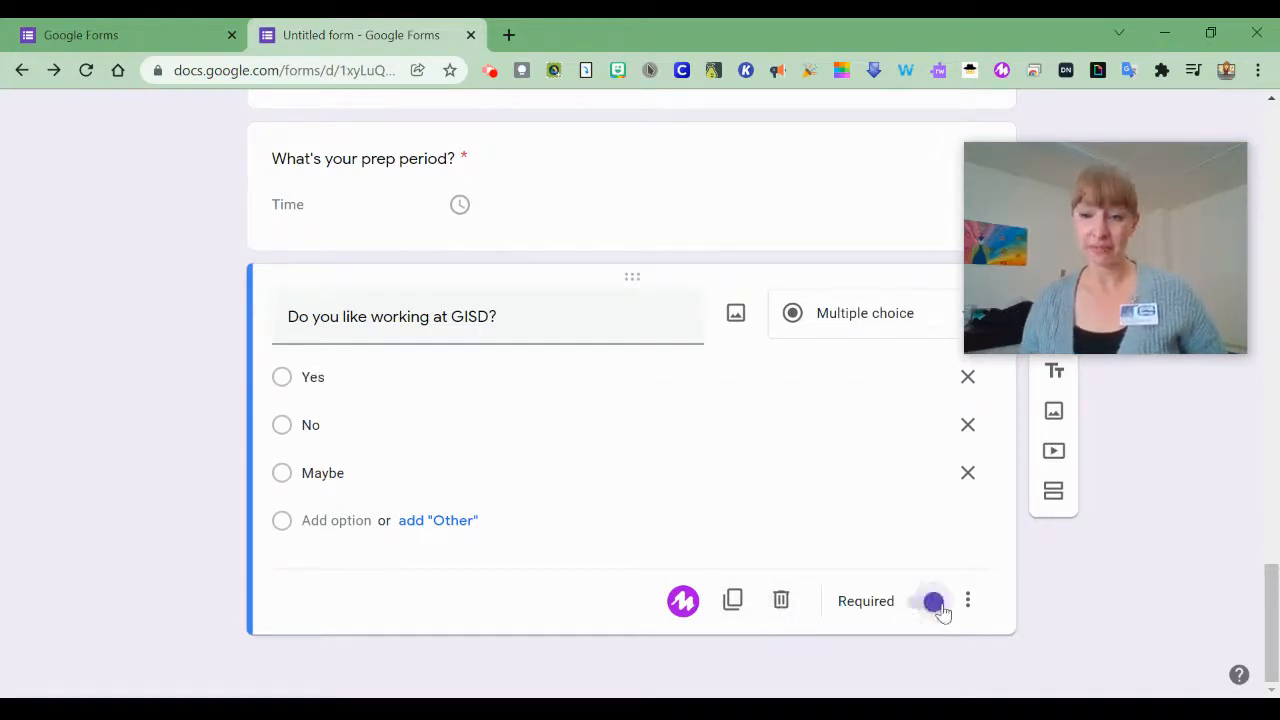
Step: Show the description for "Do you like working at GISD?" and fill it with "This is the description."
left_click(967, 603)
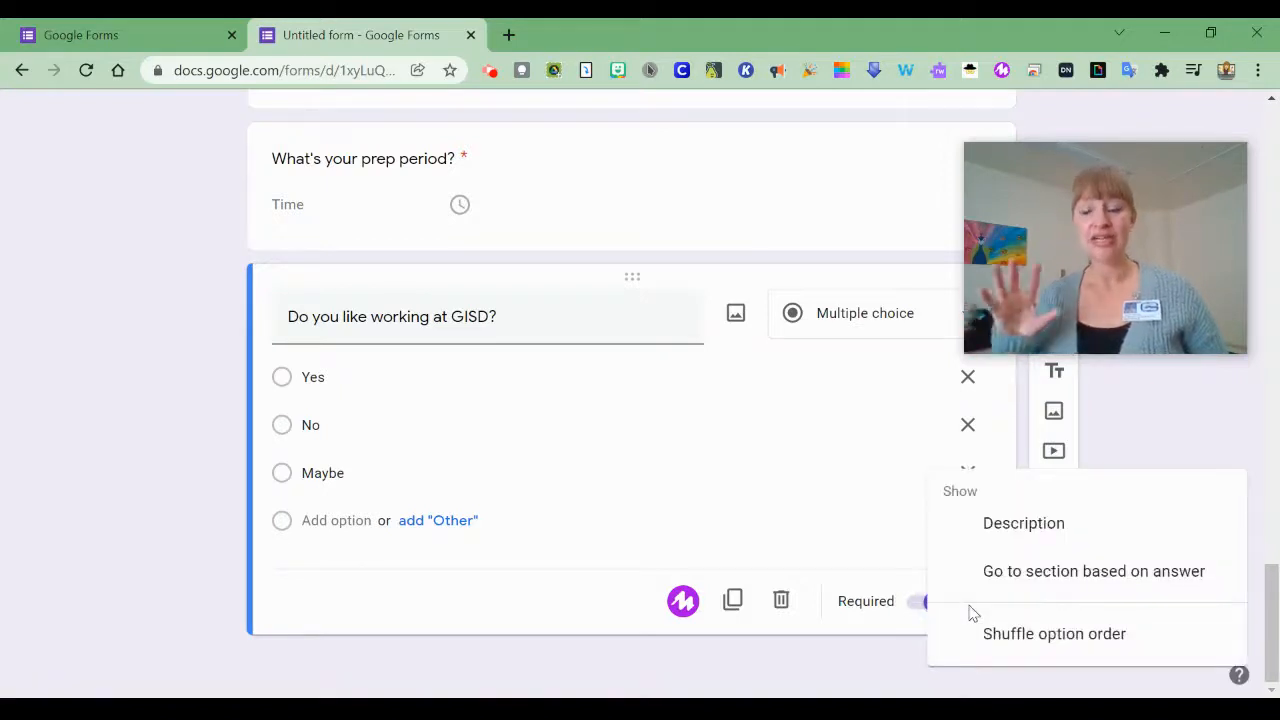
left_click(1010, 530)
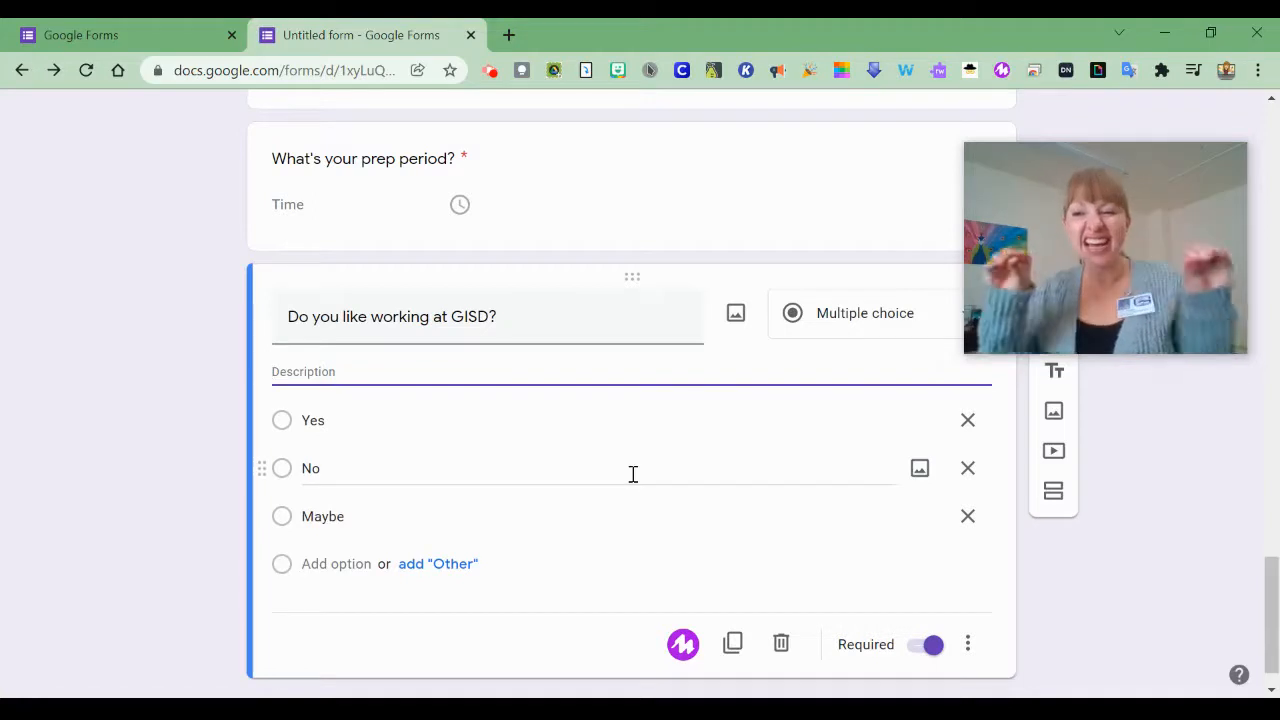
type("This i")
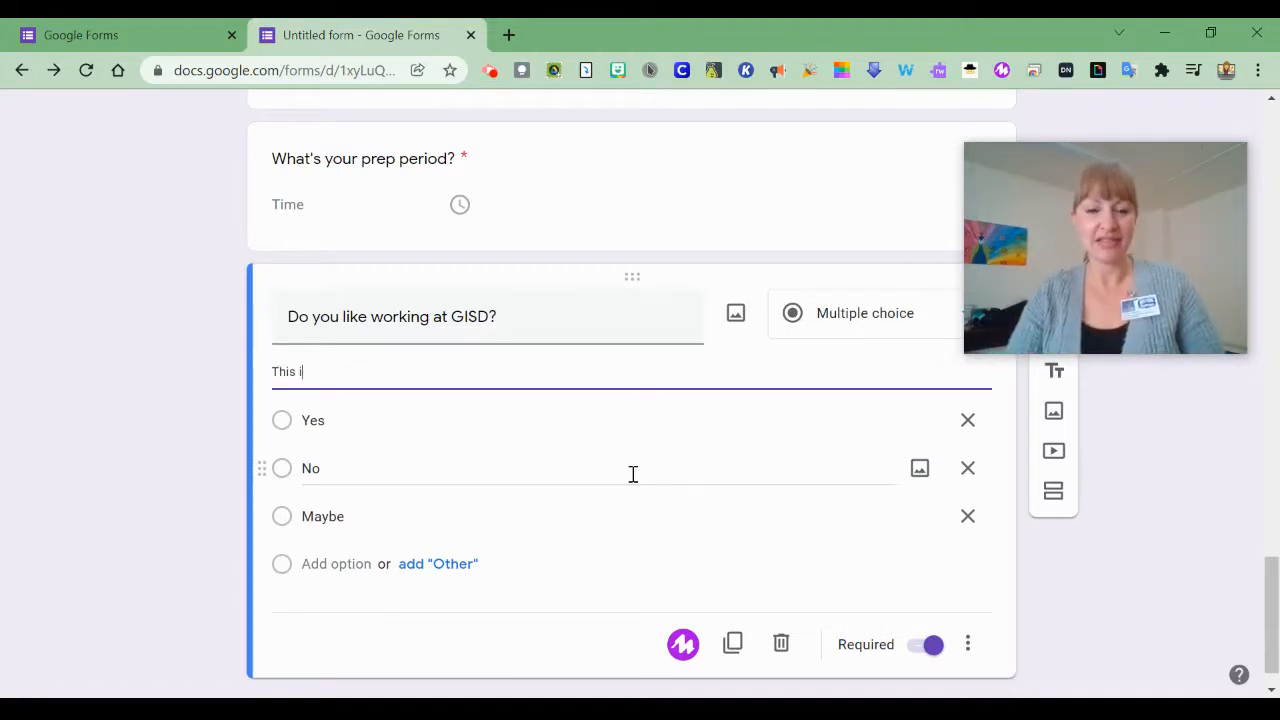
type("s the descript")
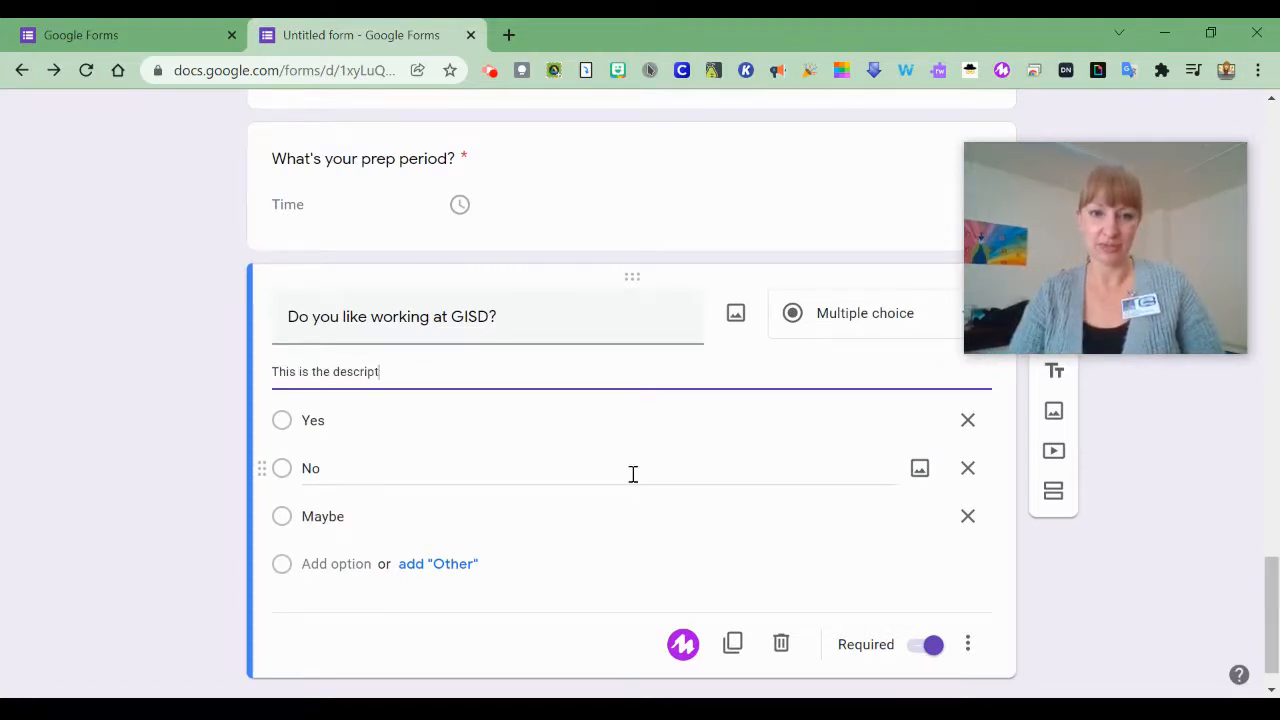
key("BackSpace")
key("BackSpace")
type("ption.")
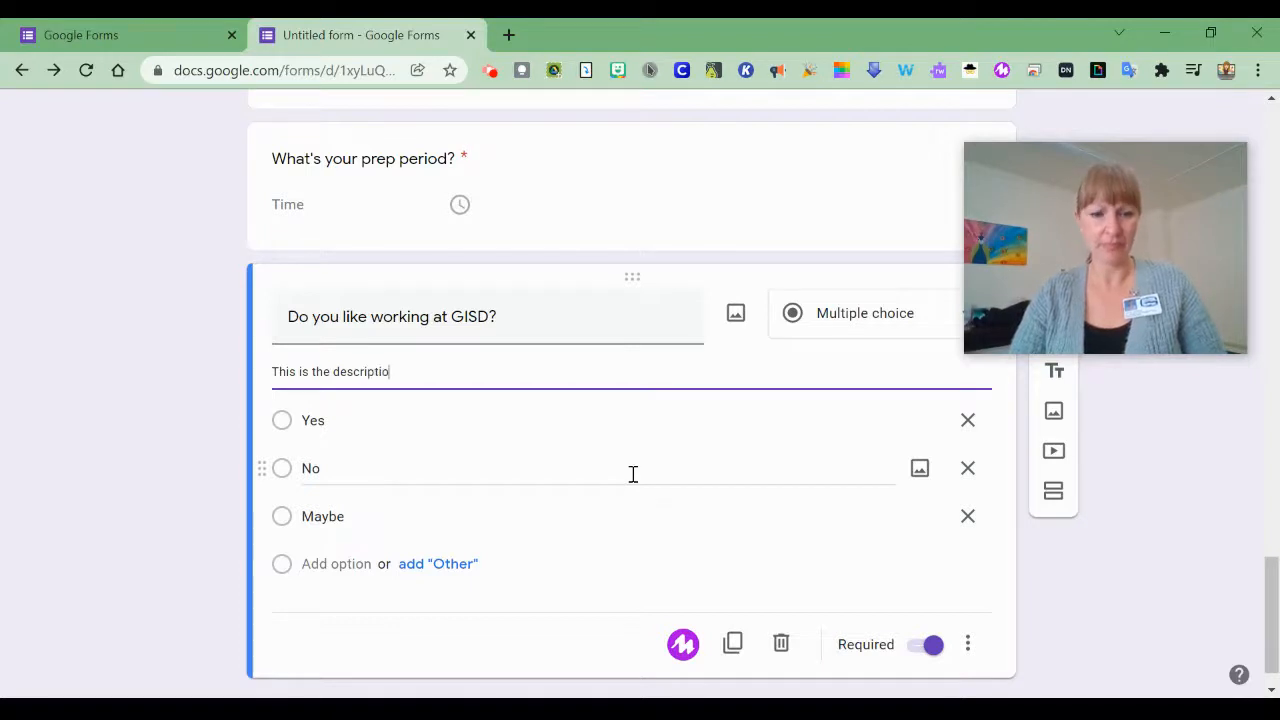
Step: Examine the extra options of "Do you like working at GISD?", including Shuffle option order, and look back over the form up to its title
left_click(970, 643)
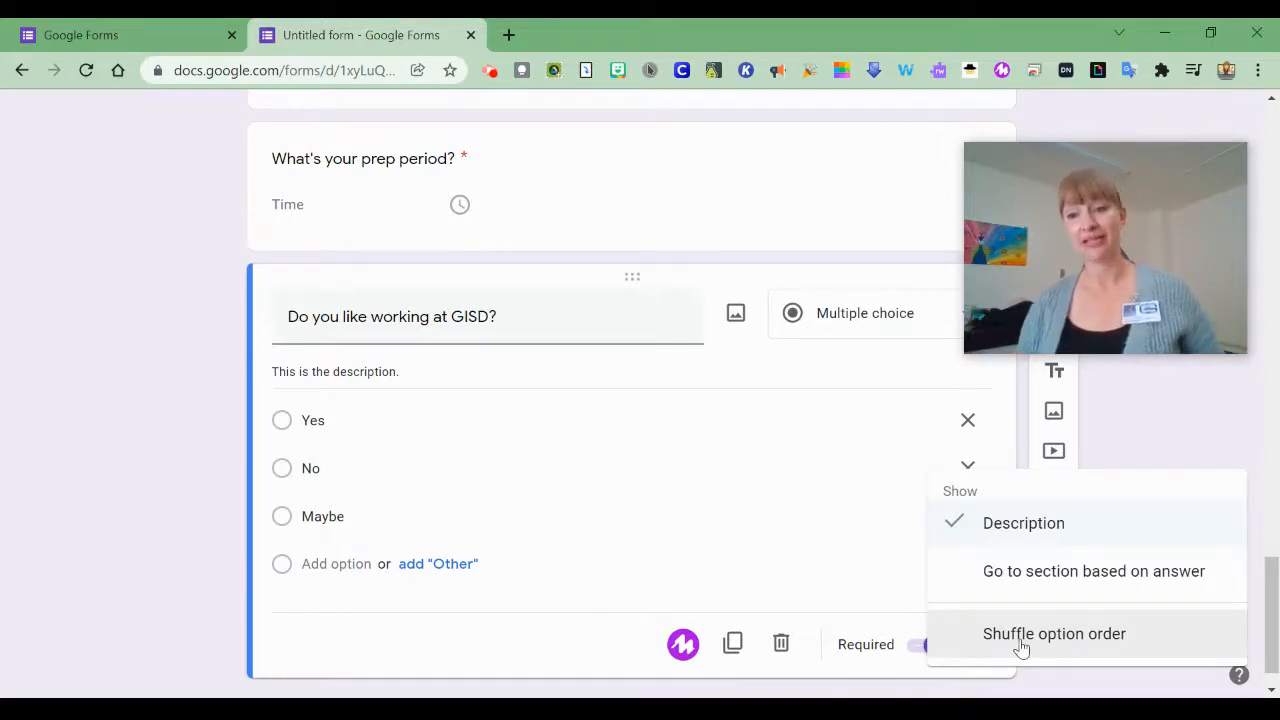
left_click(126, 536)
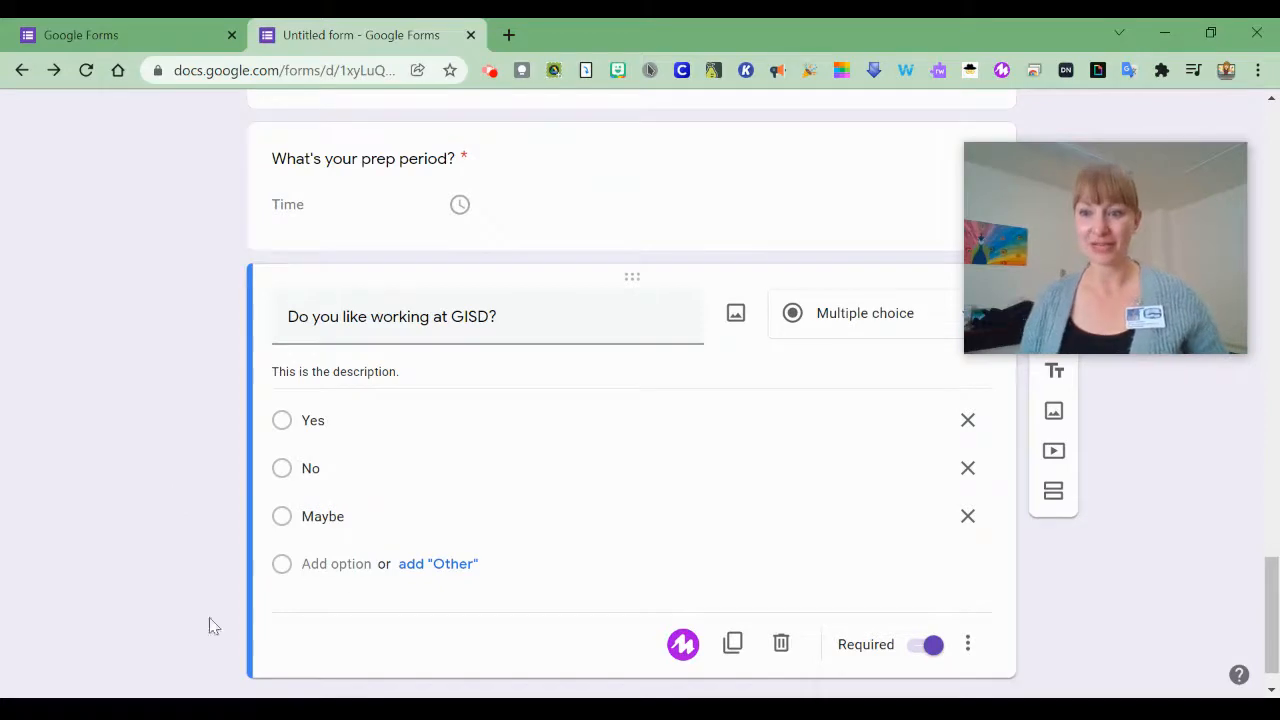
scroll(149, 560, "down", 1)
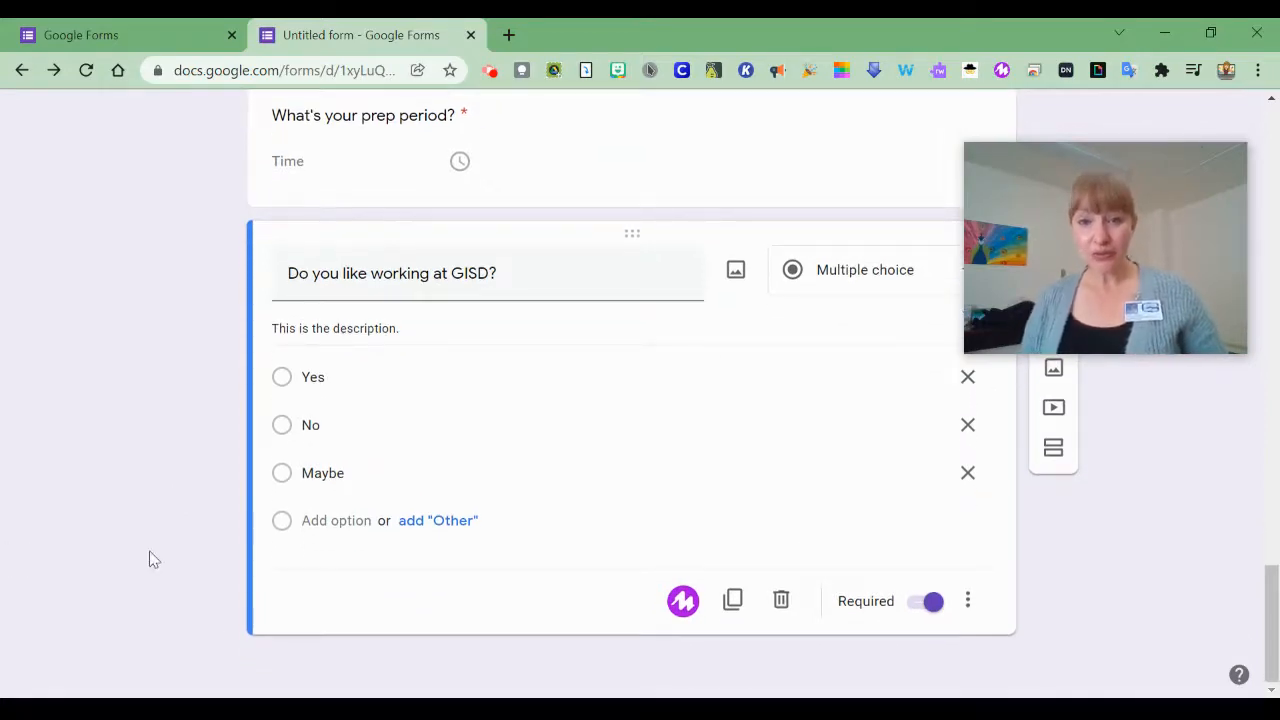
scroll(149, 560, "up", 20)
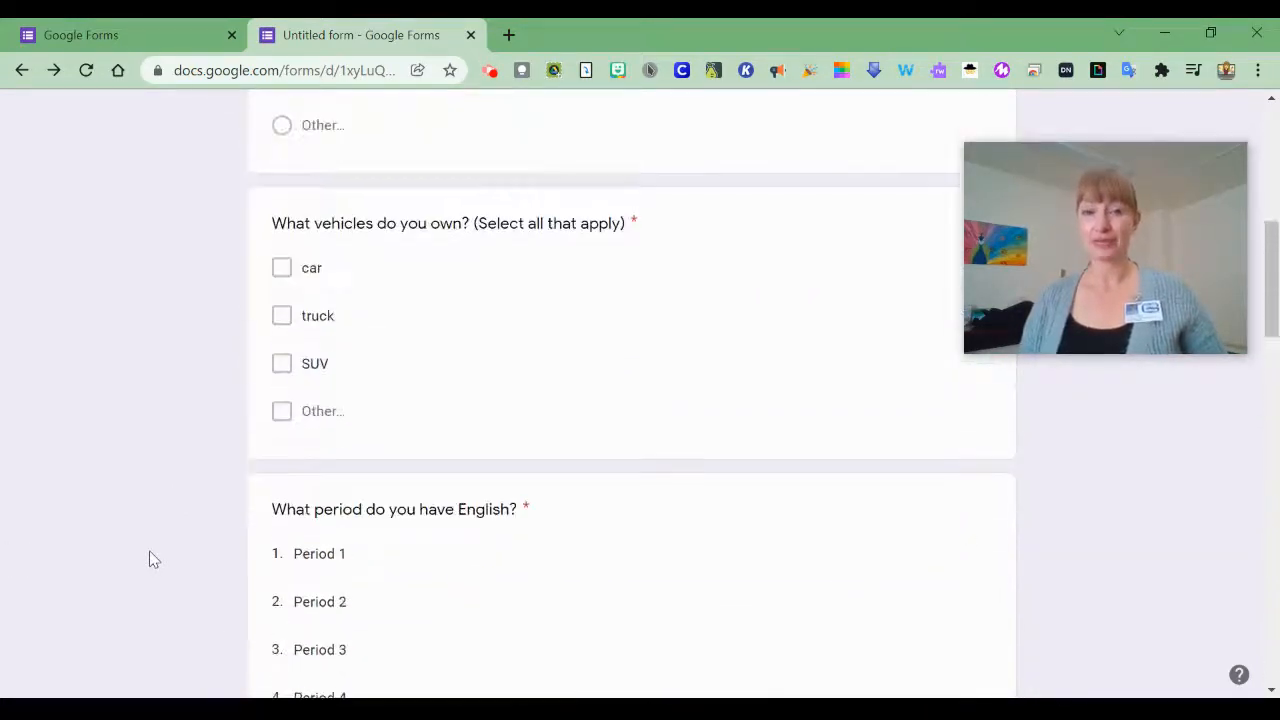
scroll(149, 560, "up", 8)
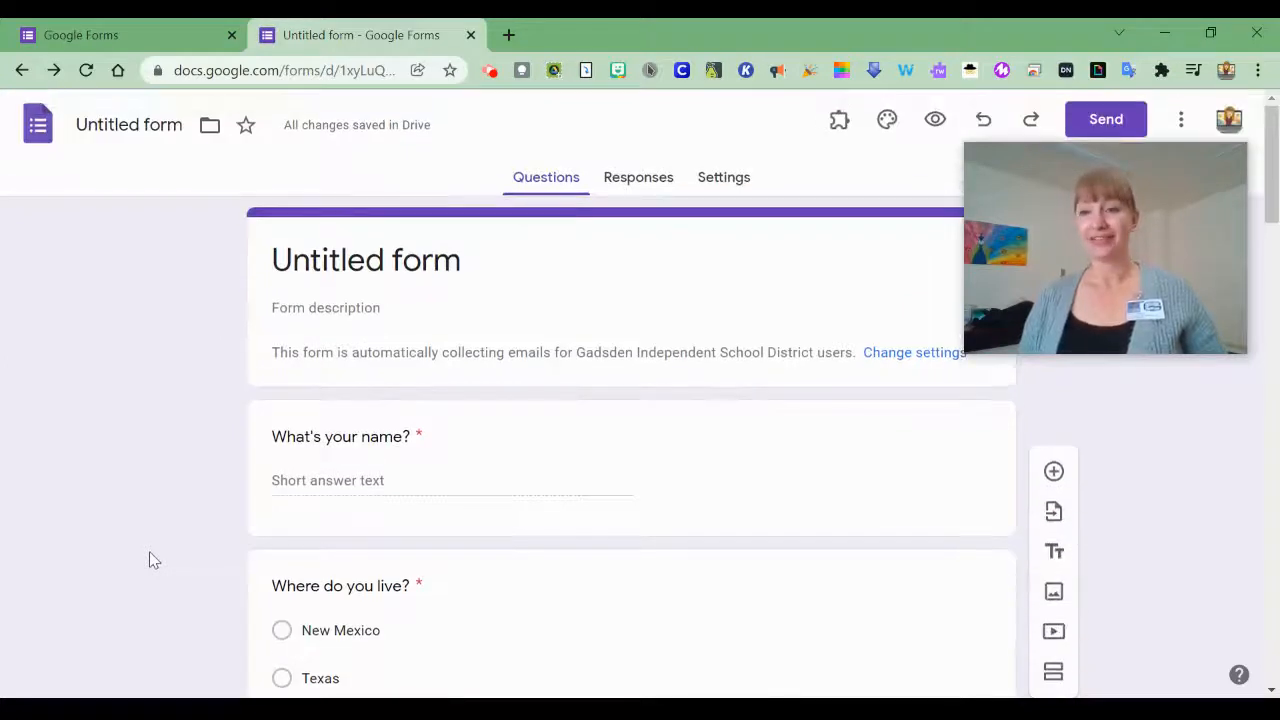